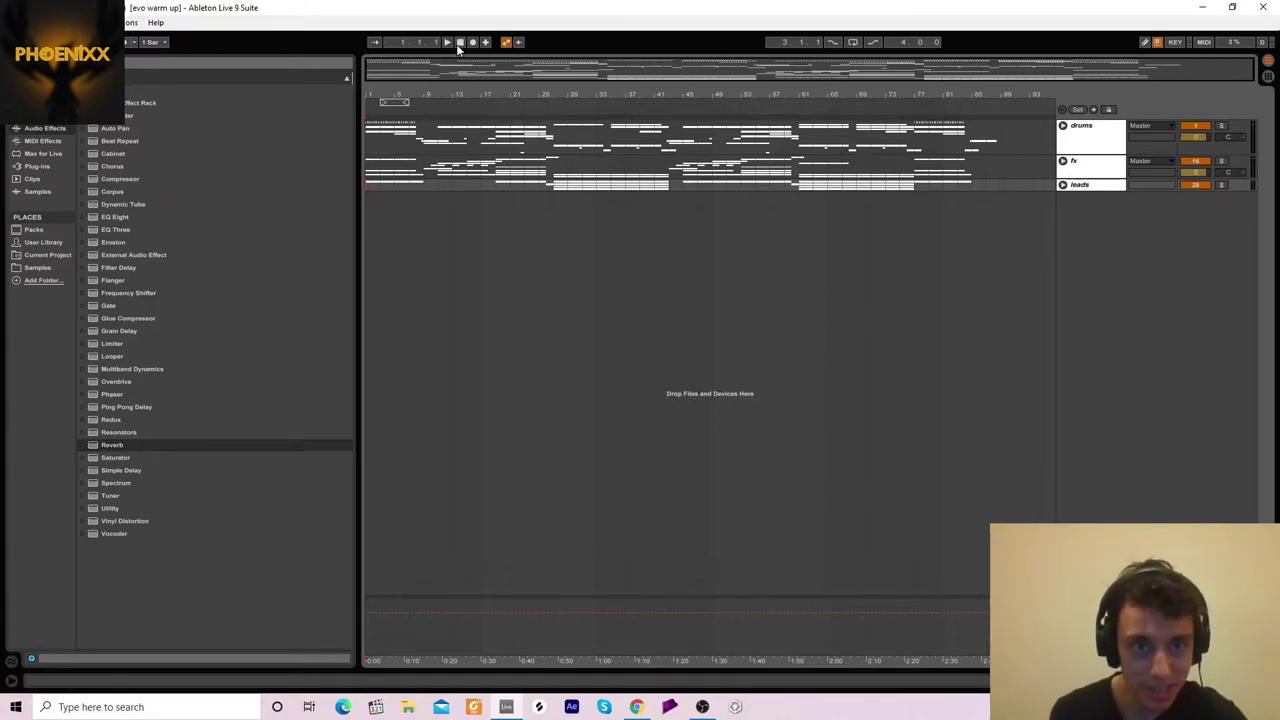
# Step: Play the 'evo warm up' arrangement from the very start of the song
pyautogui.click(383, 85)
pyautogui.press('space')
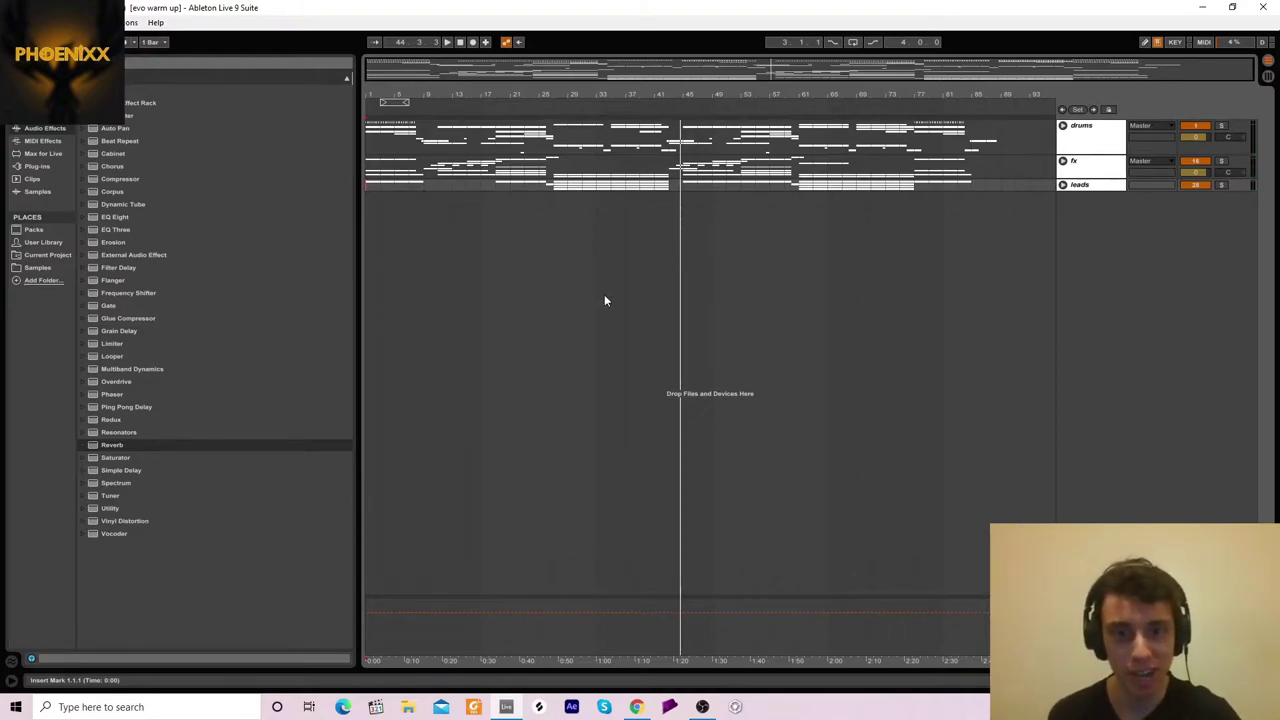
# Step: Audition the song from bars 45, 49, 61 and then 69
pyautogui.click(684, 191)
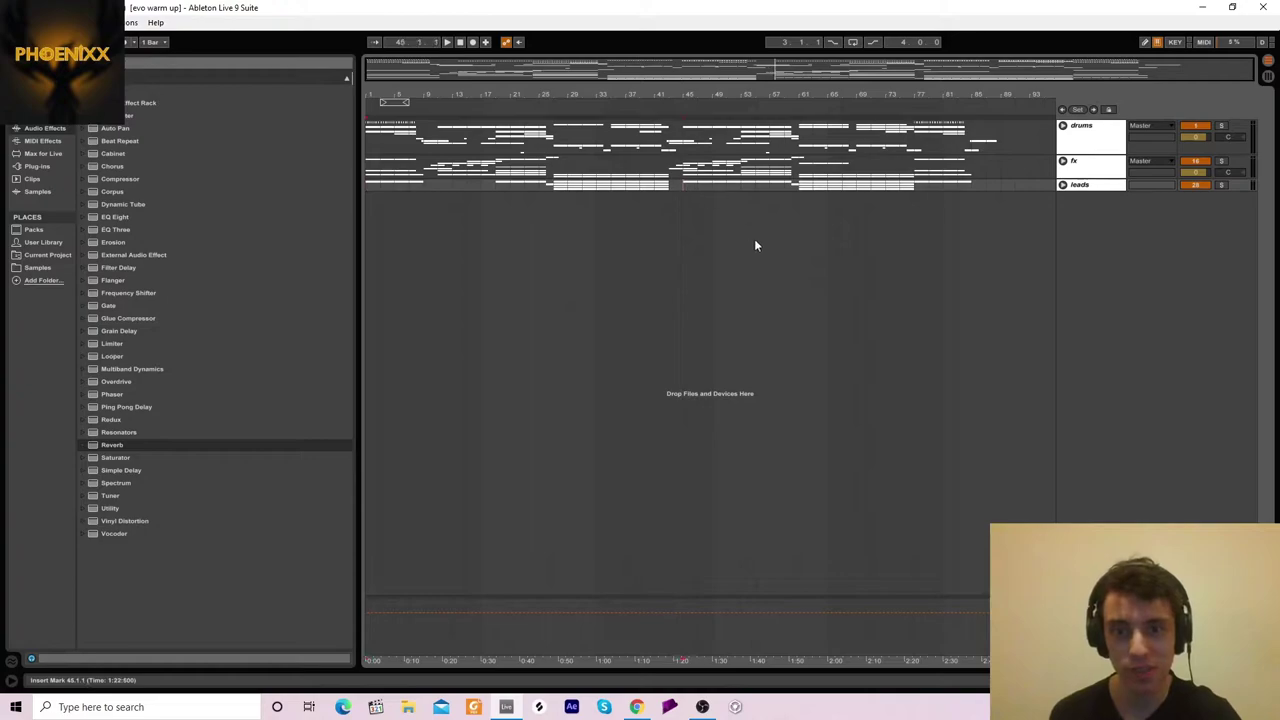
pyautogui.press('space')
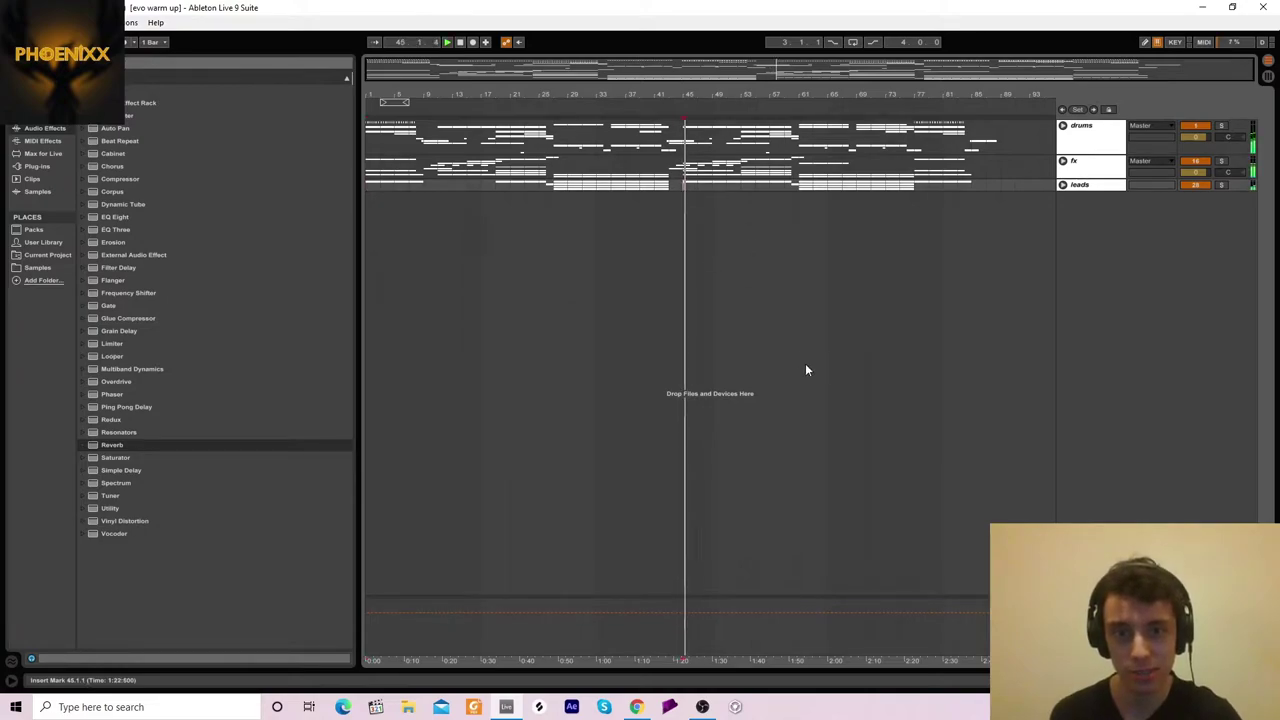
pyautogui.click(714, 192)
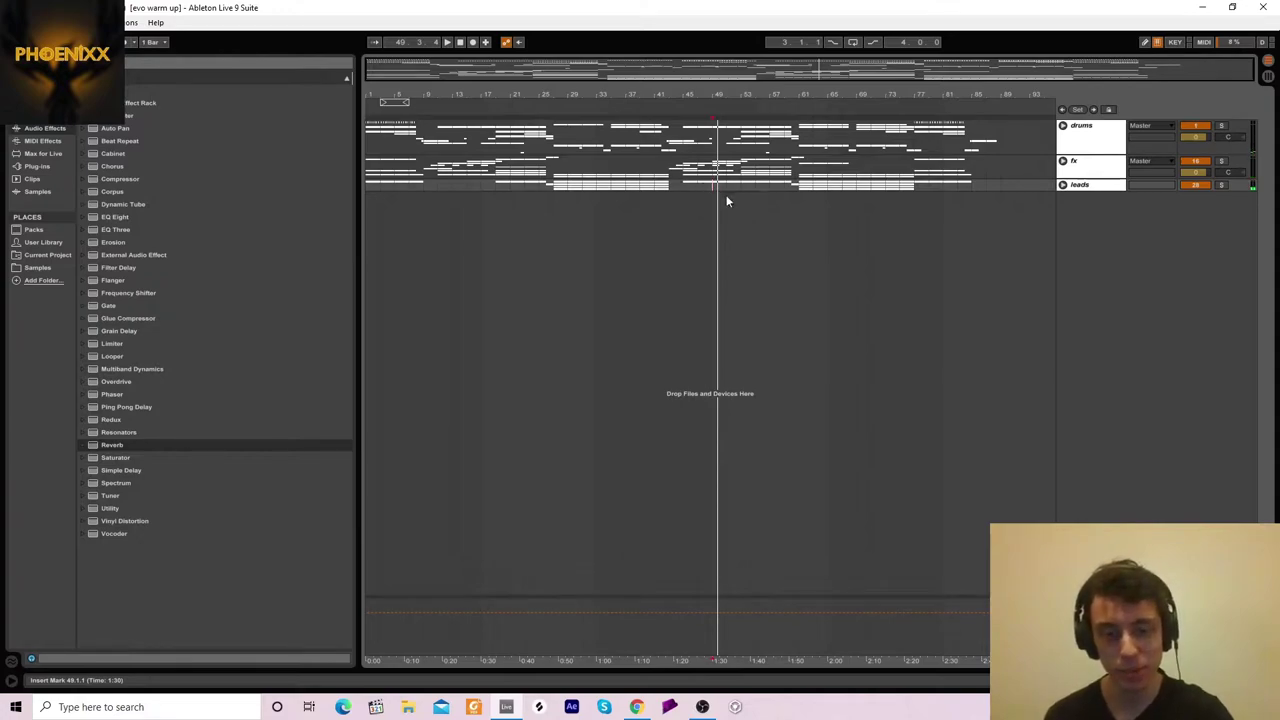
pyautogui.click(798, 193)
pyautogui.click(856, 191)
pyautogui.press('space')
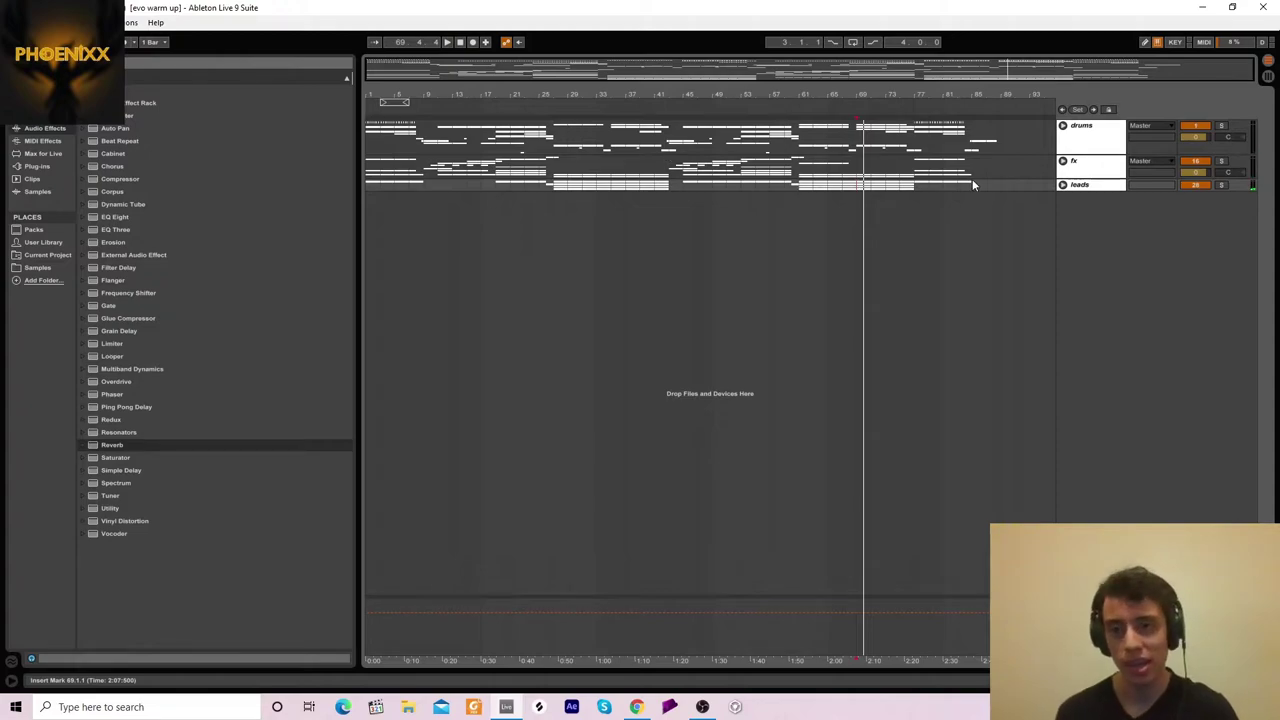
# Step: Expand the drums group, zoom to bars 1–15, and play kick 1 soloed from bar 1
pyautogui.click(1062, 125)
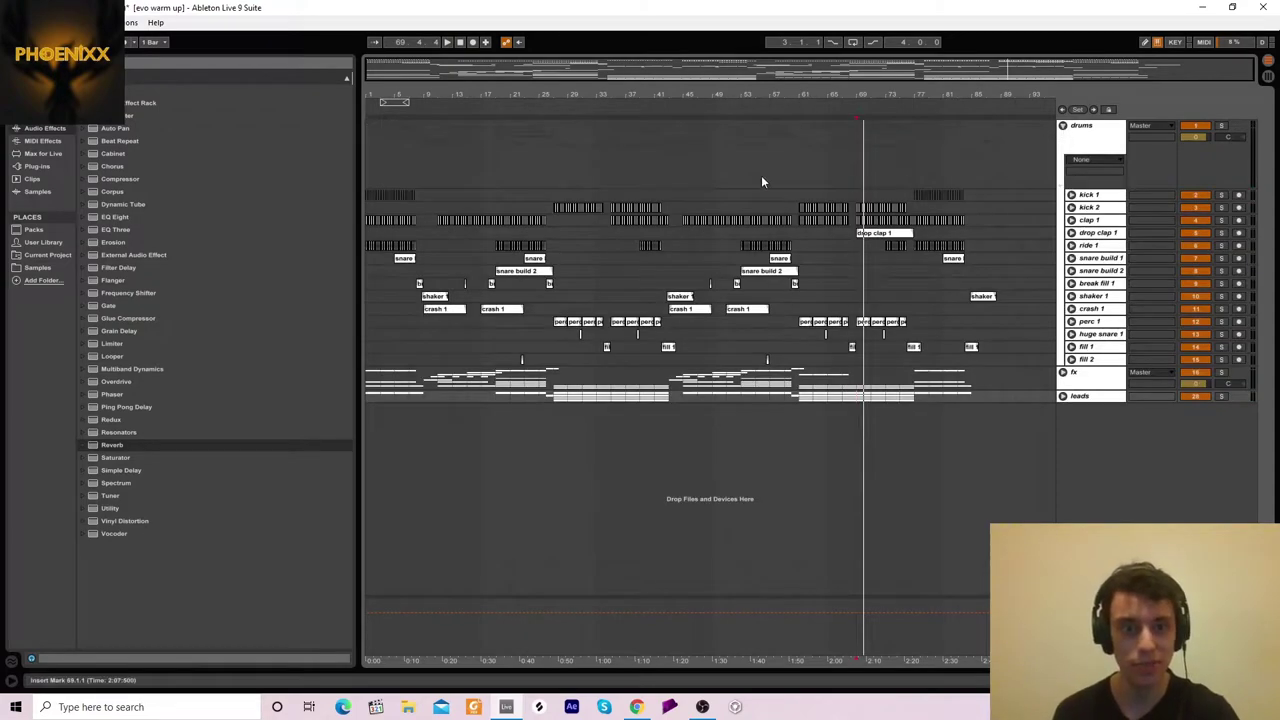
pyautogui.moveTo(376, 98); pyautogui.dragTo(376, 200)
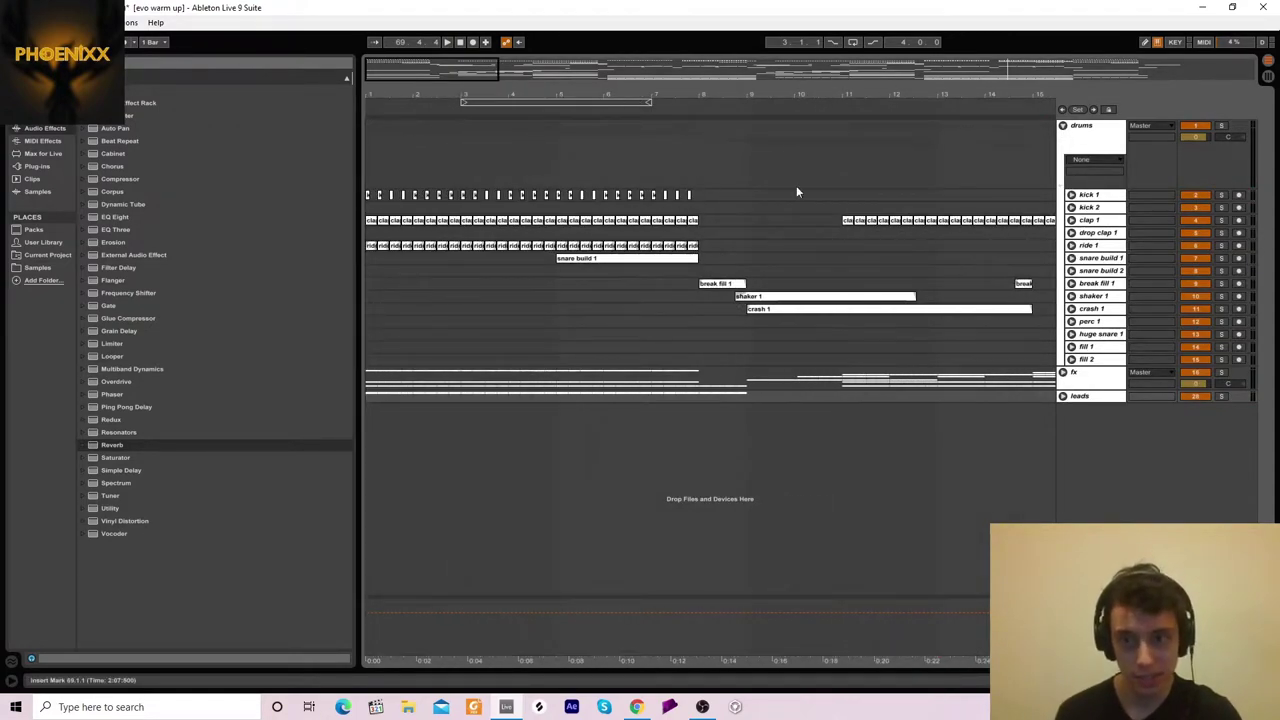
pyautogui.click(1071, 195)
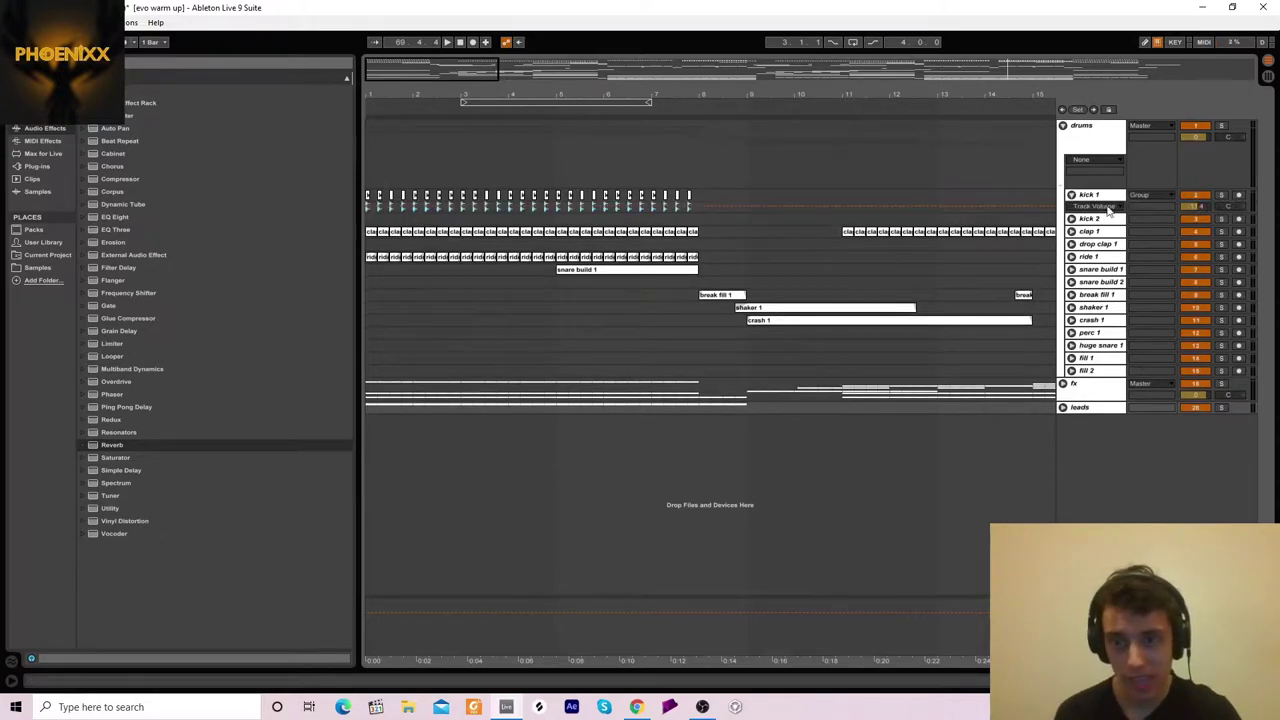
pyautogui.click(1221, 195)
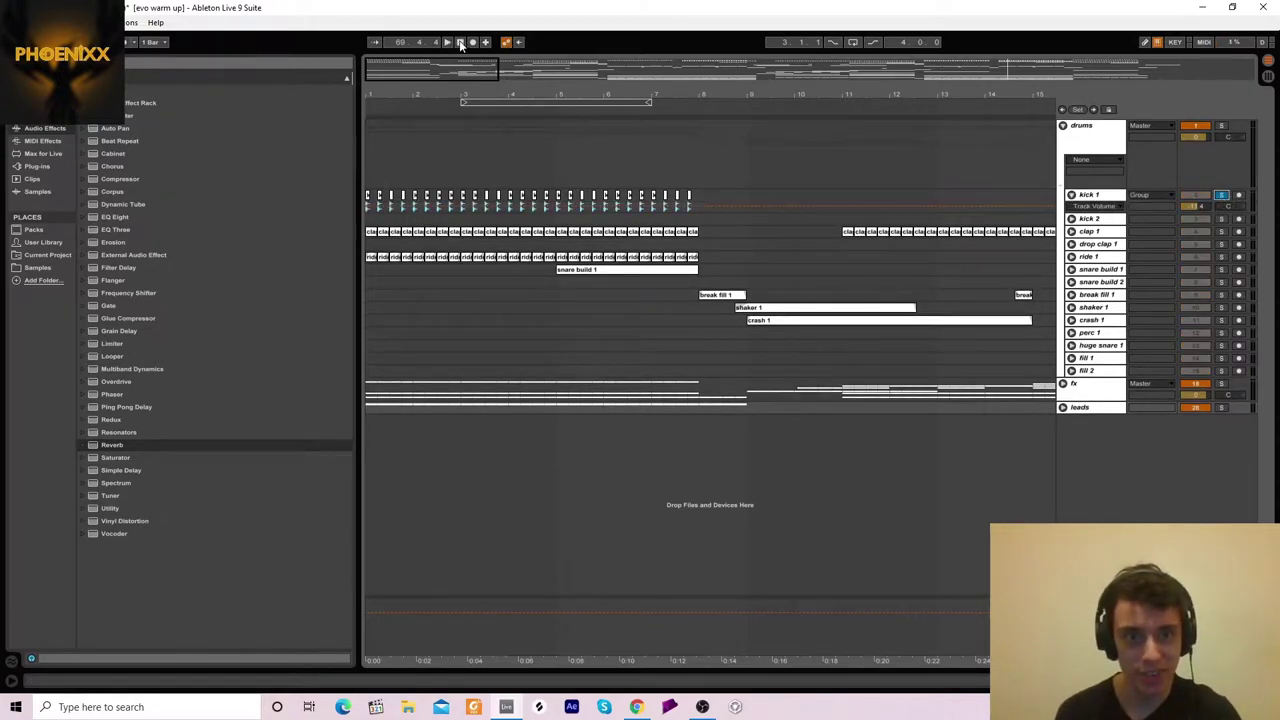
pyautogui.press('space')
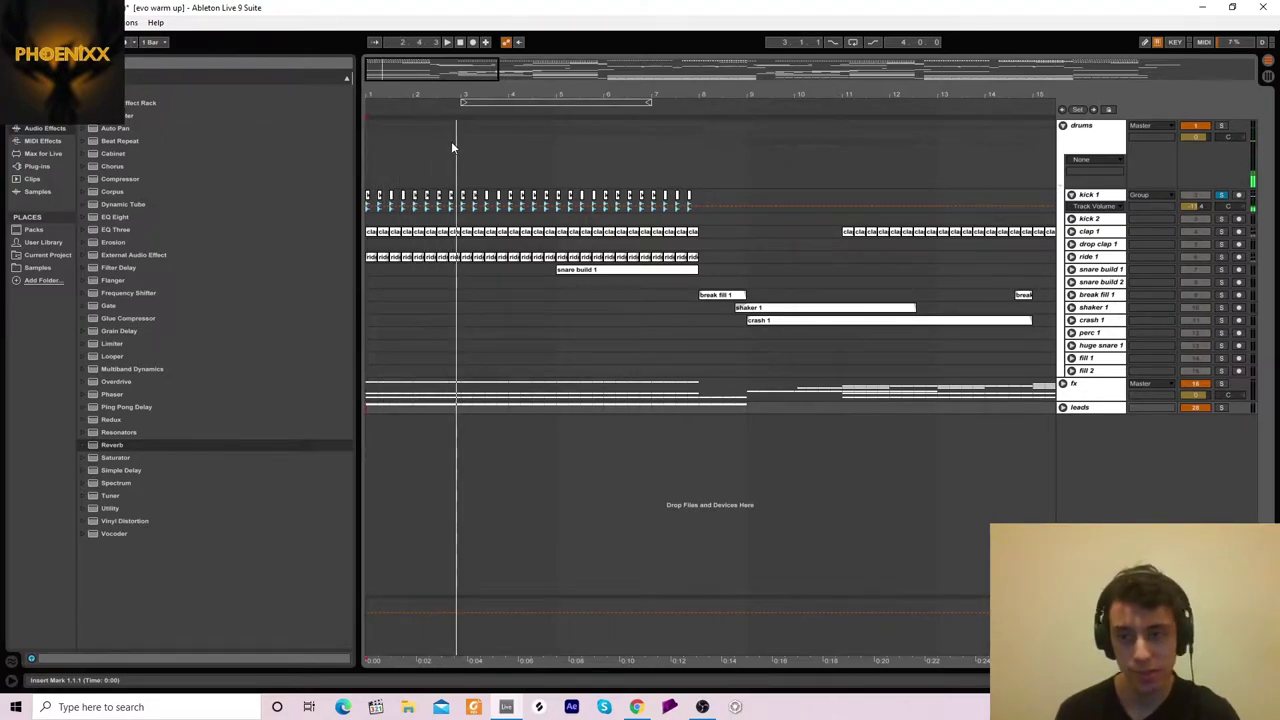
# Step: Show kick 1's EQ Eight with its 4.59 dB boost near 134 Hz and listen to the kick
pyautogui.doubleClick(1088, 194)
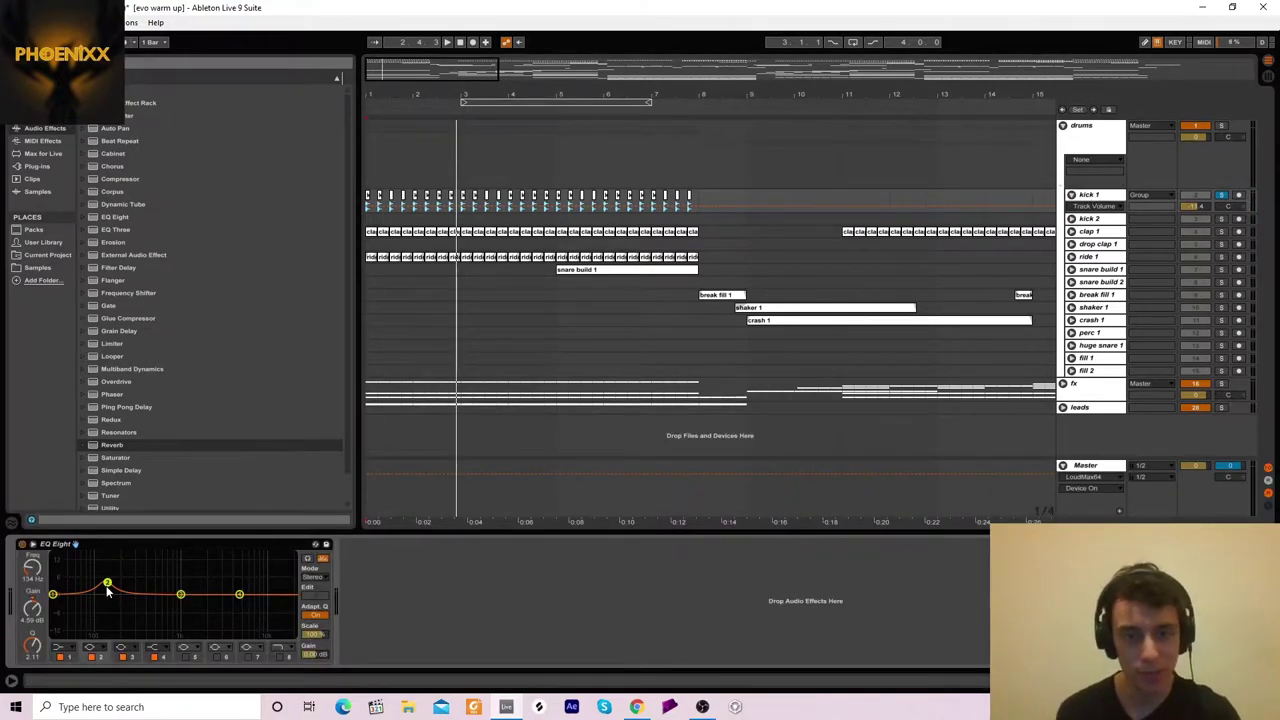
pyautogui.press('space')
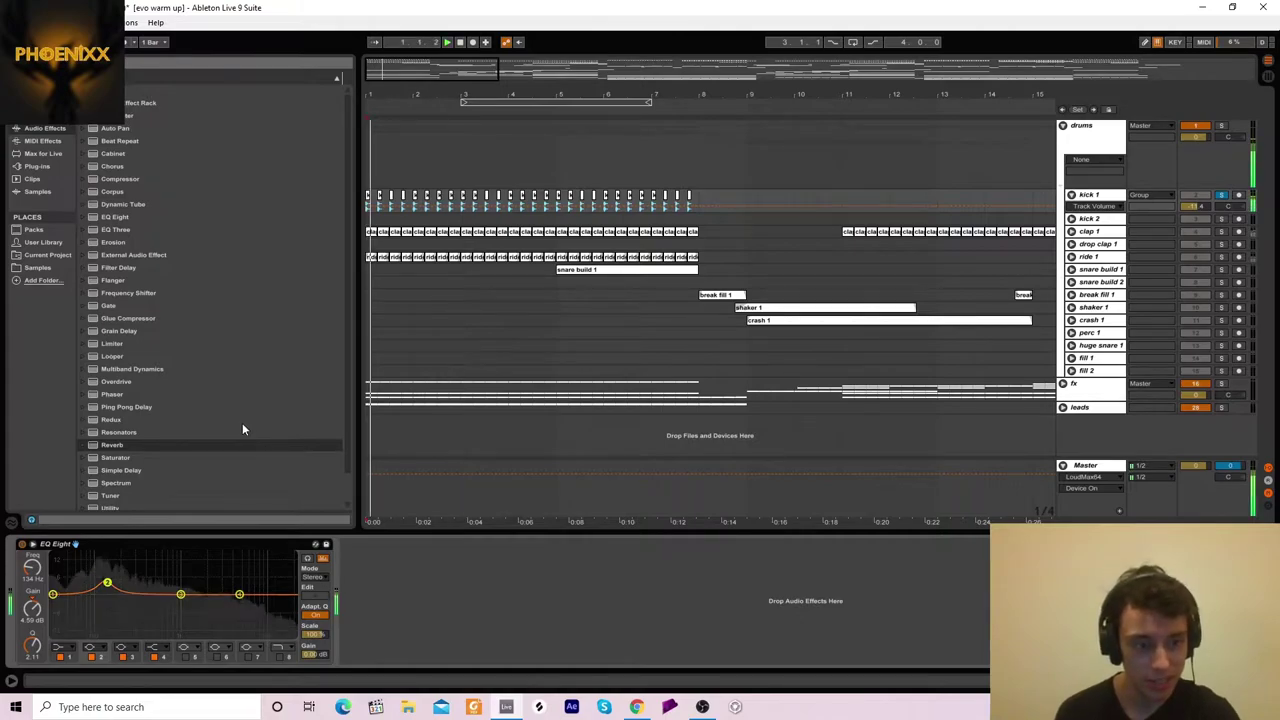
pyautogui.press('space')
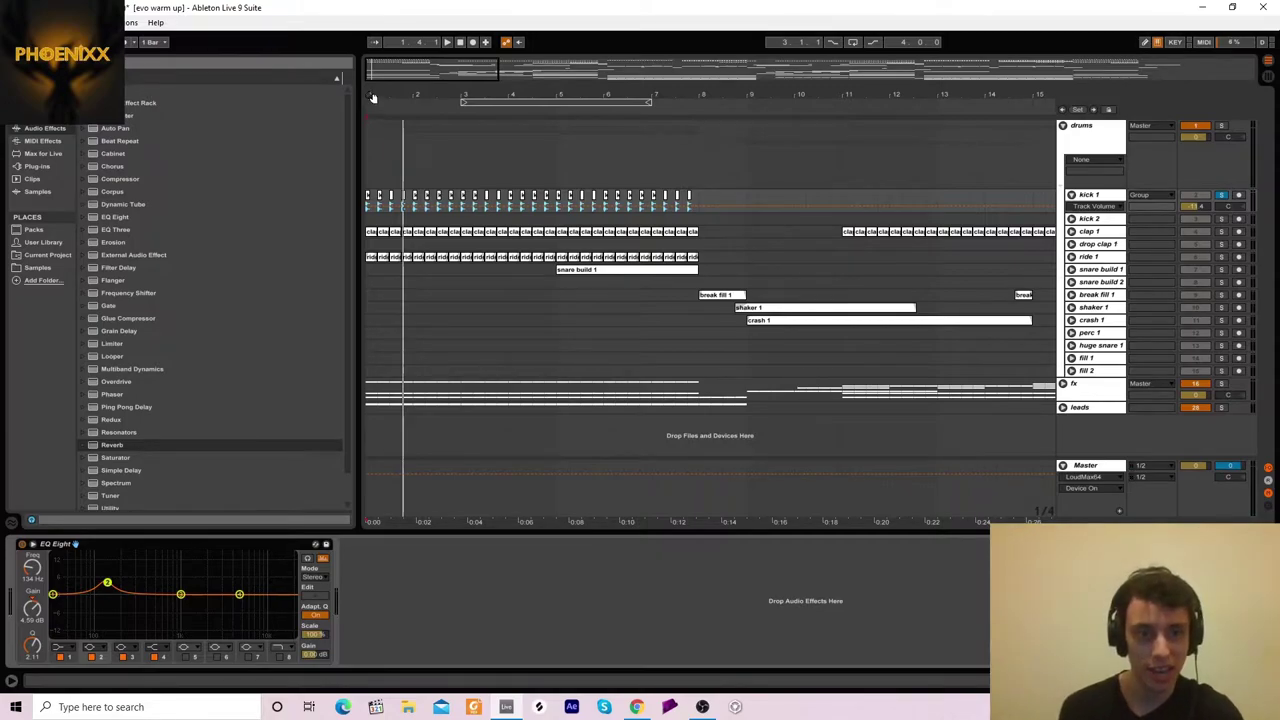
pyautogui.scroll(5, 372, 97)
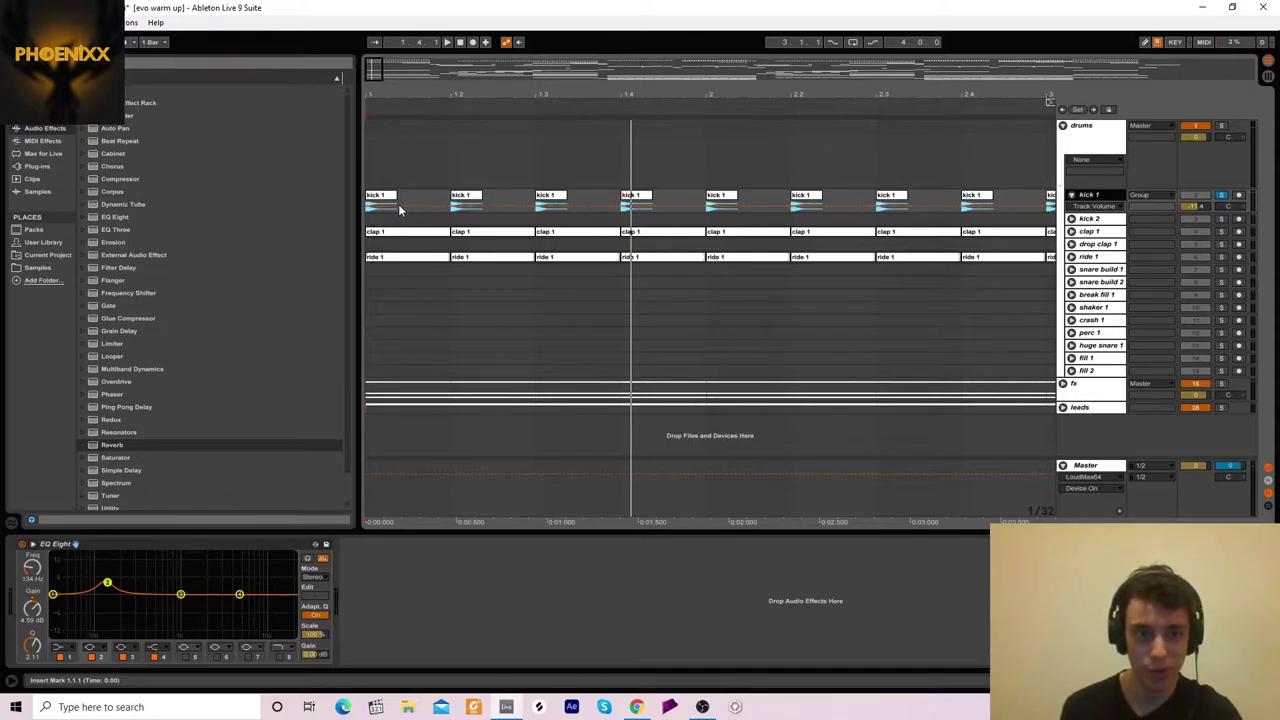
pyautogui.scroll(-5, 401, 97)
pyautogui.scroll(-5, 401, 97)
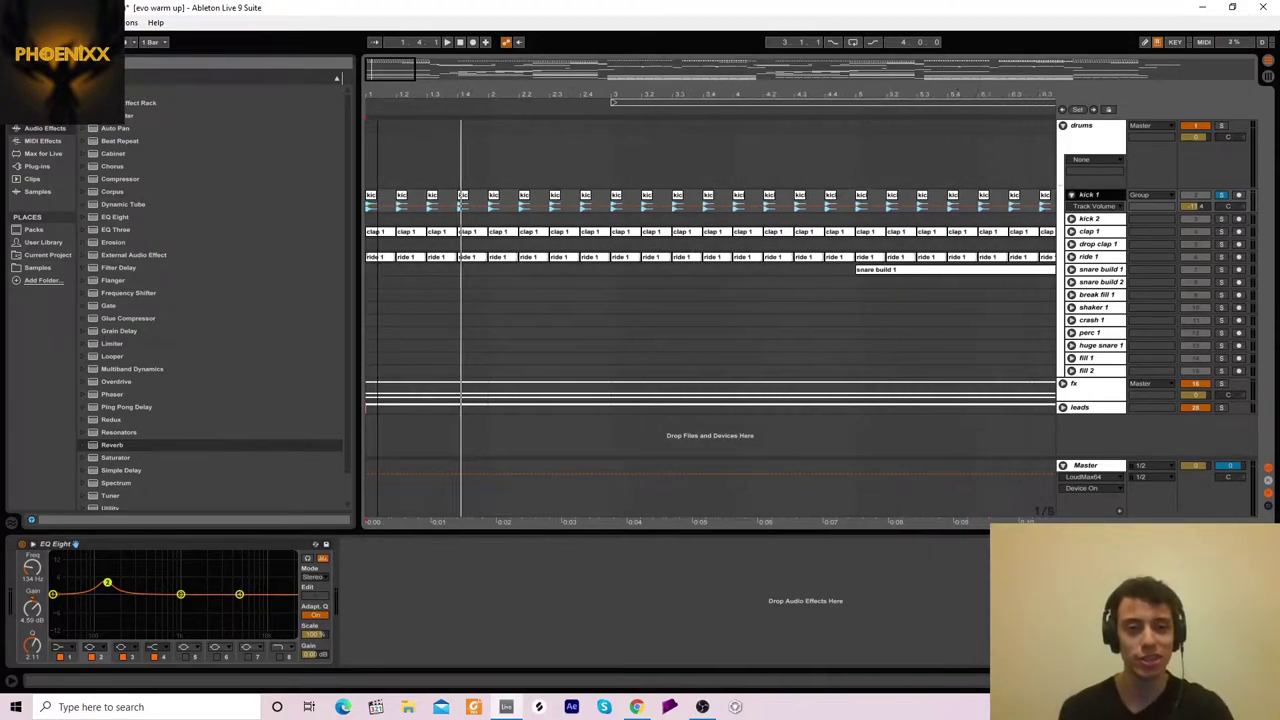
# Step: Show clap 1's clip fades around bar 7 and its A Bit Warmer and Hat EQ 2 devices
pyautogui.click(1071, 231)
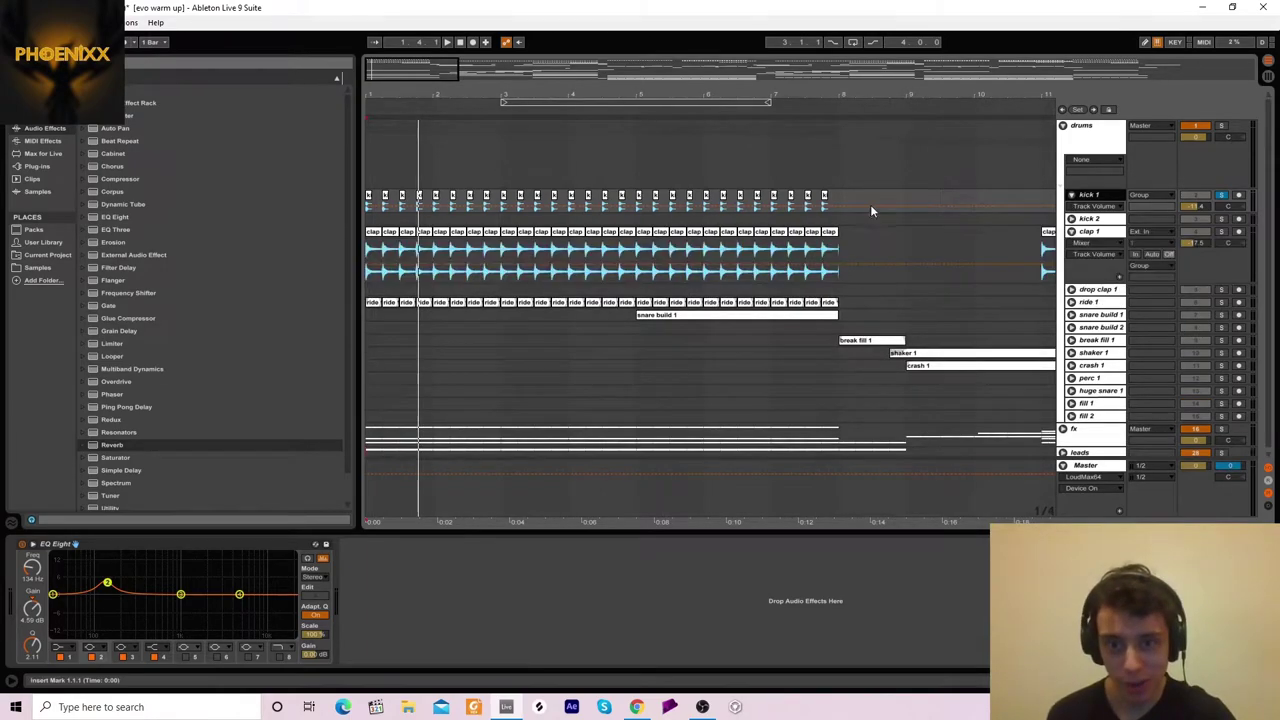
pyautogui.click(1085, 243)
pyautogui.click(1083, 264)
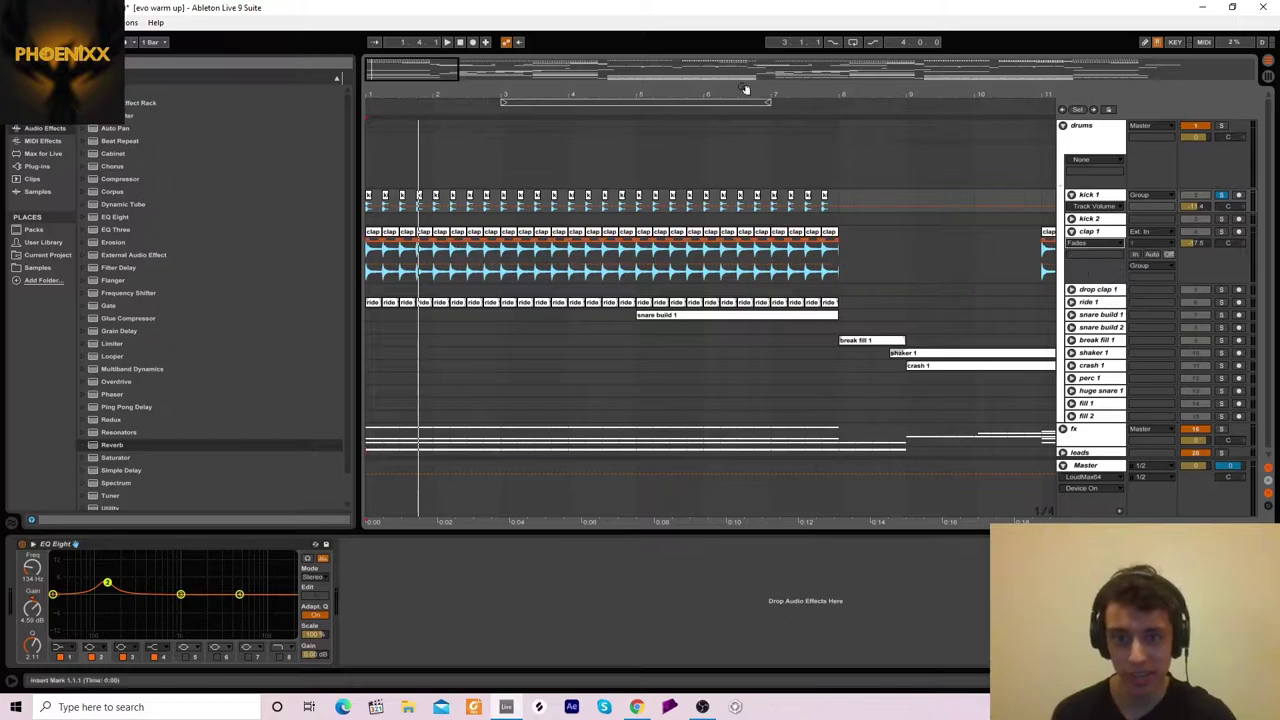
pyautogui.moveTo(832, 97); pyautogui.dragTo(863, 229)
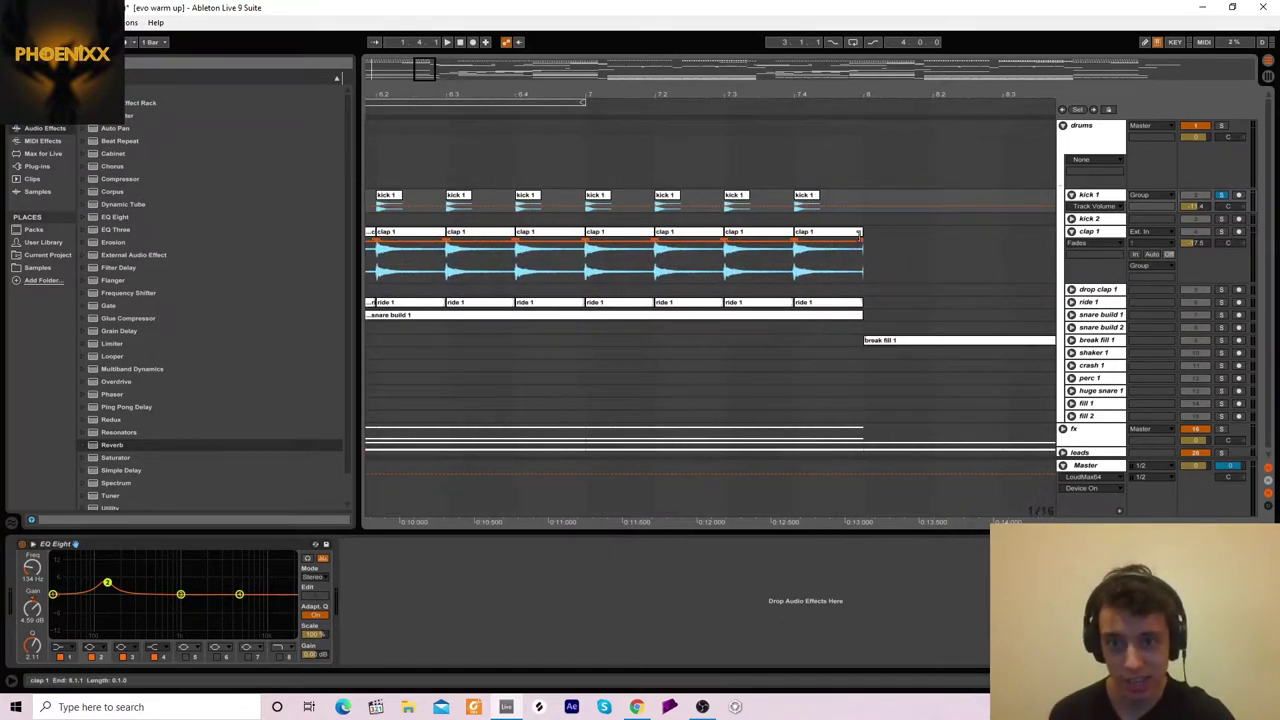
pyautogui.click(770, 253)
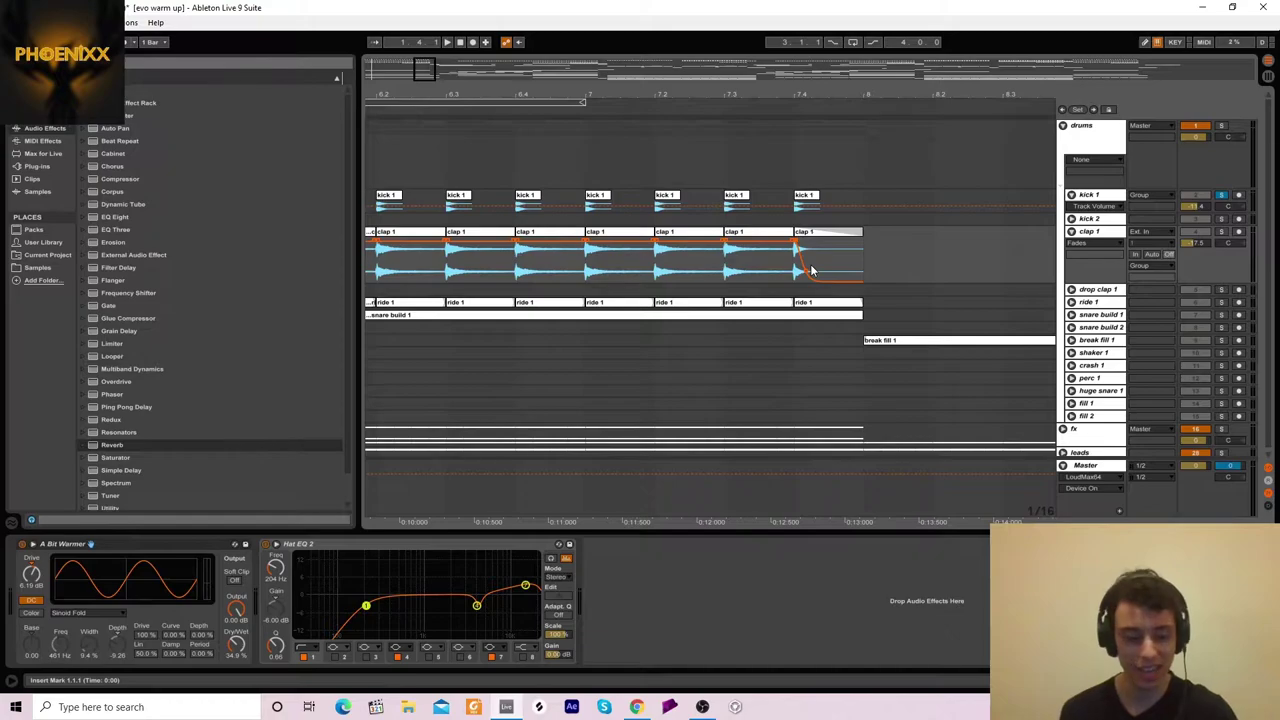
pyautogui.click(812, 271)
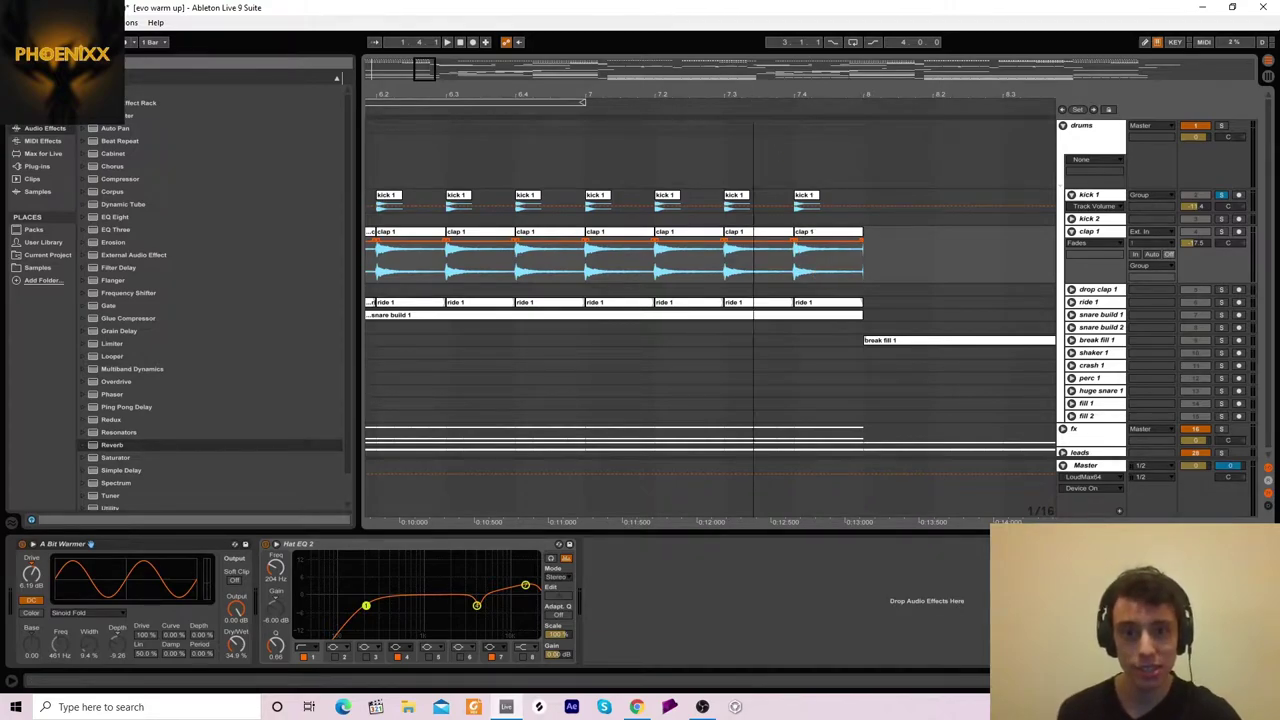
pyautogui.moveTo(663, 130); pyautogui.dragTo(663, 92)
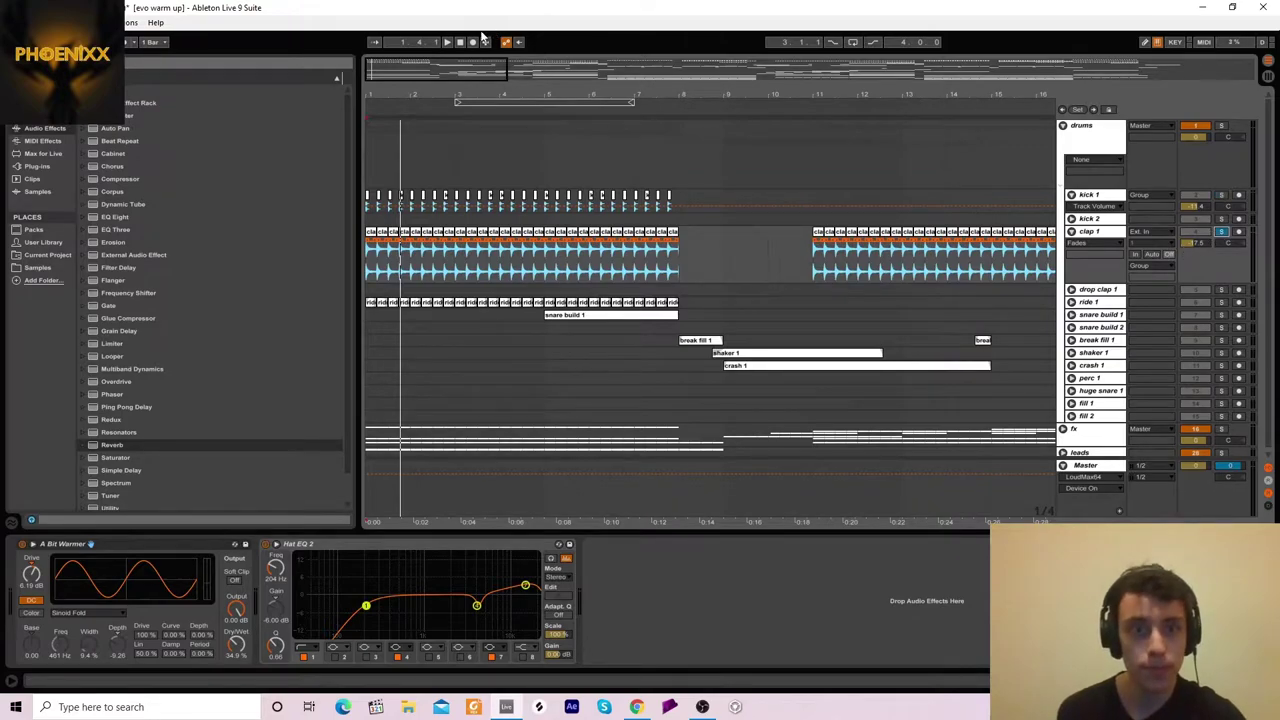
# Step: Expand and solo ride 1, then play it from bar 1 to hear the ride
pyautogui.press('space')
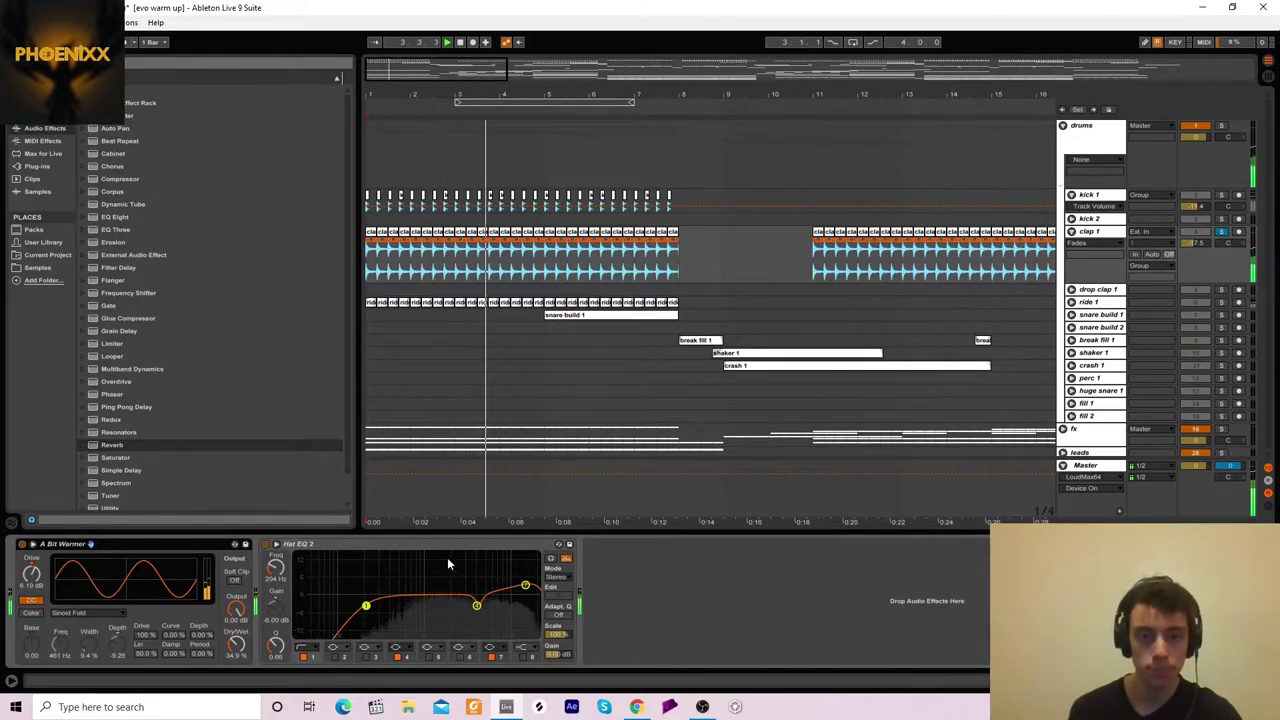
pyautogui.press('space')
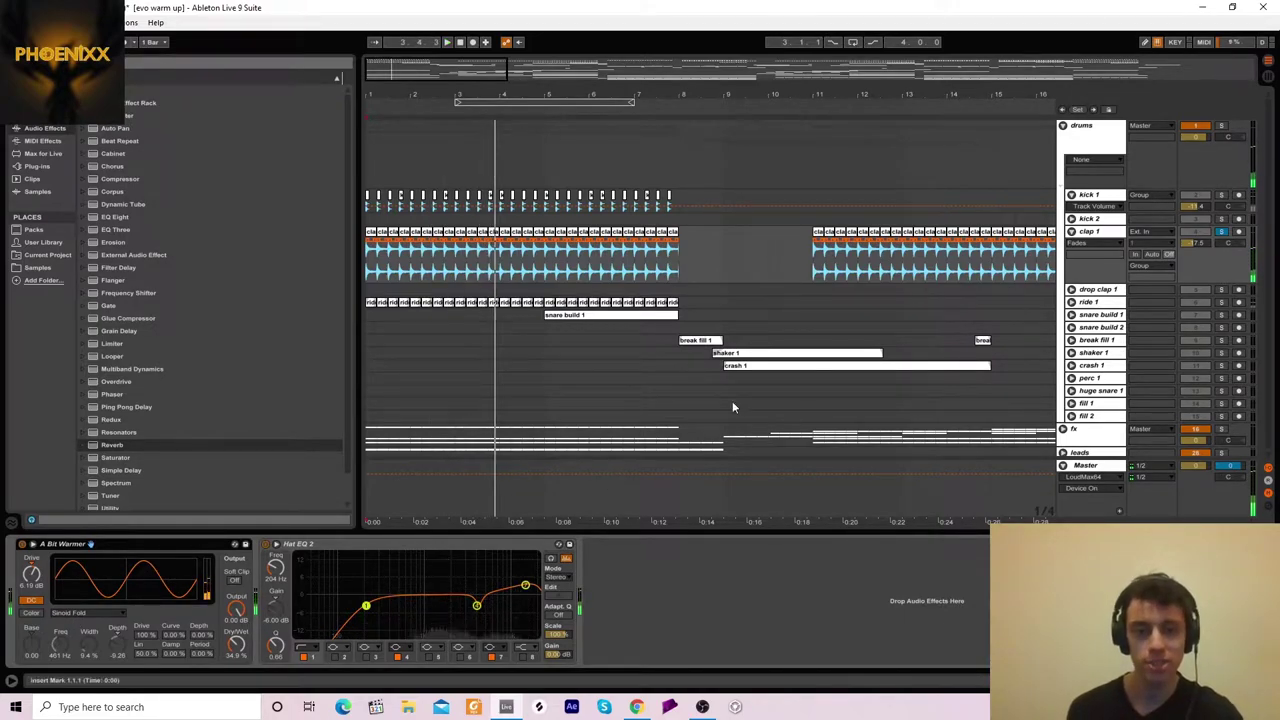
pyautogui.click(1071, 302)
pyautogui.click(1071, 302)
pyautogui.click(1071, 302)
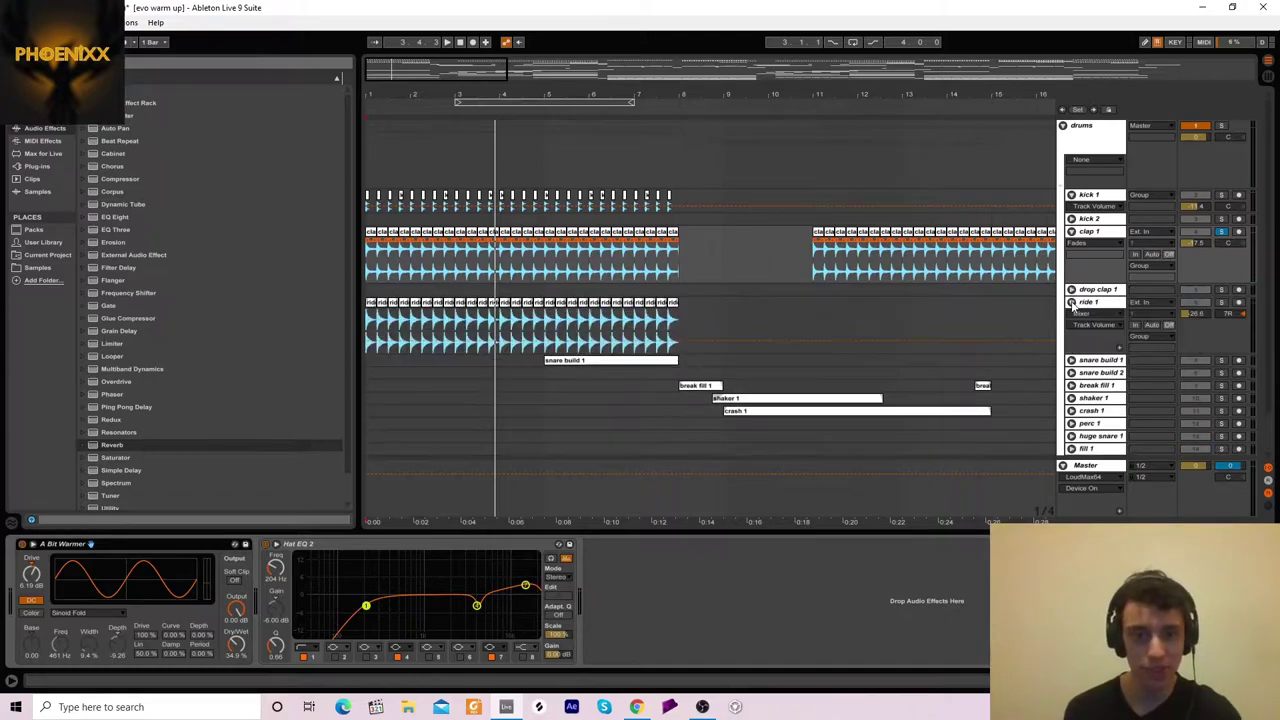
pyautogui.click(1220, 302)
pyautogui.press('space')
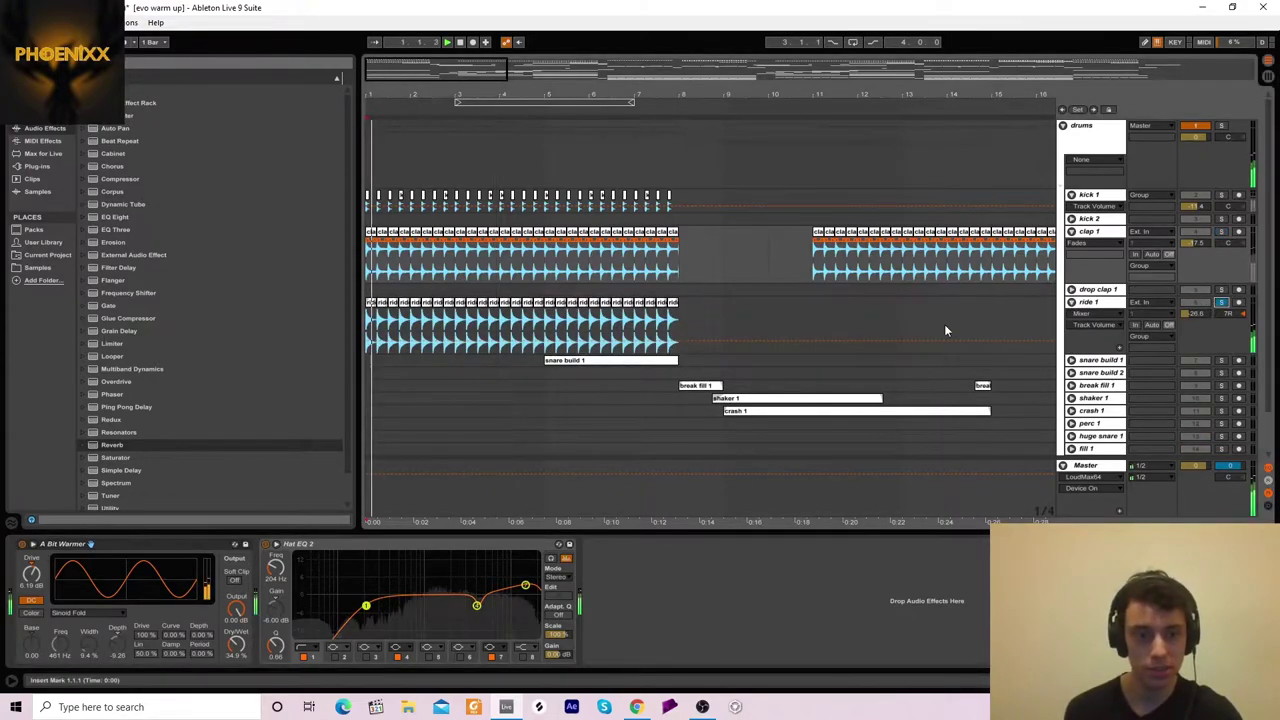
pyautogui.click(790, 345)
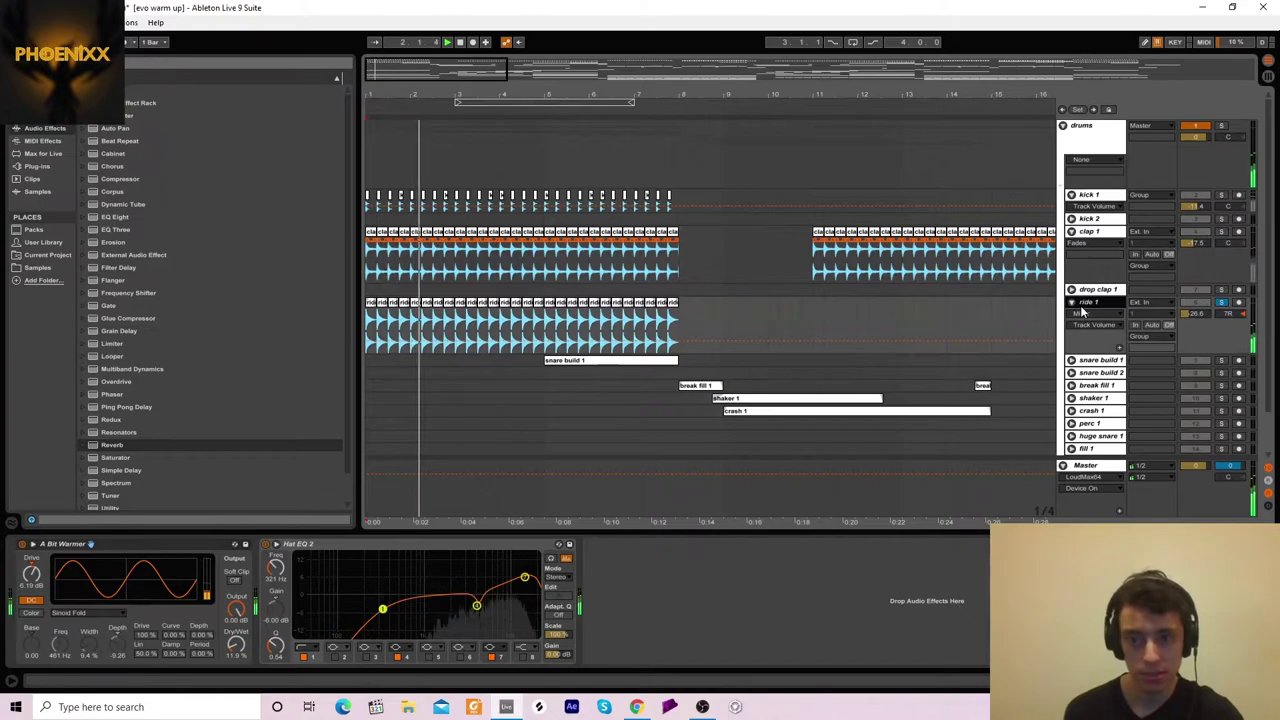
pyautogui.press('space')
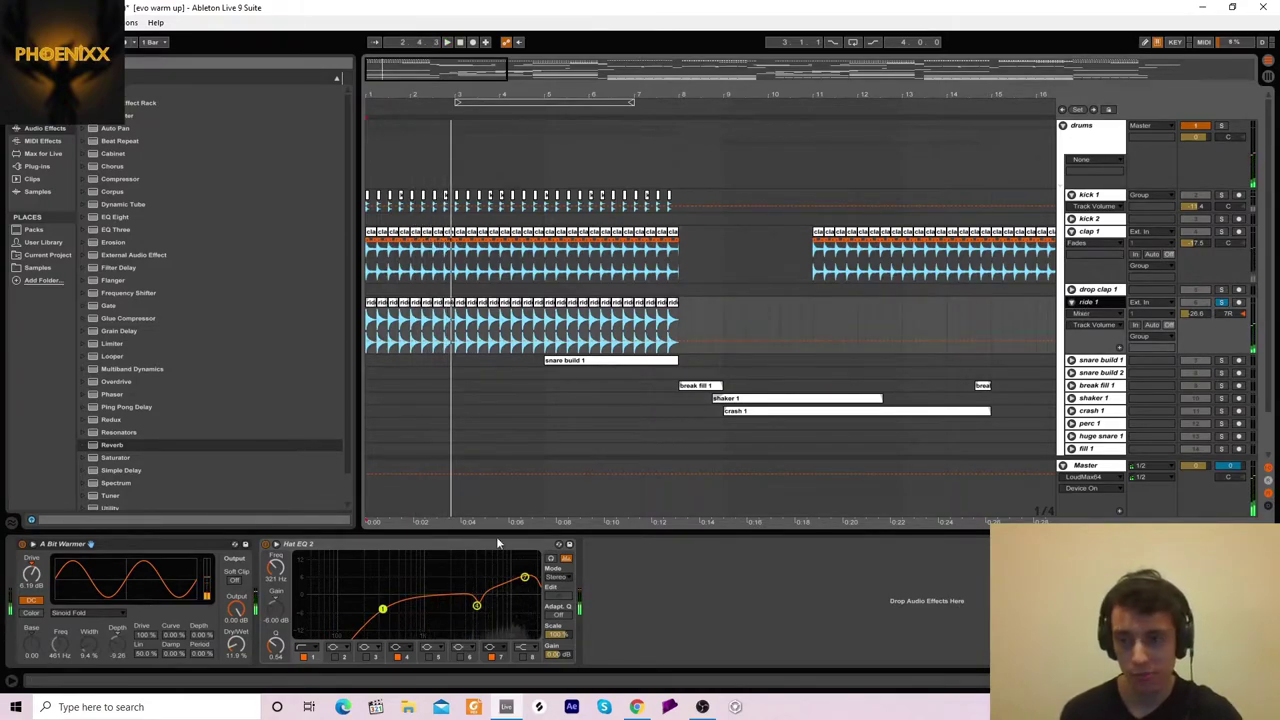
# Step: Pan ride 1 to 7R, compare the clap 1 and ride 1 EQs, then deselect the track
pyautogui.moveTo(1227, 313); pyautogui.dragTo(1224, 322)
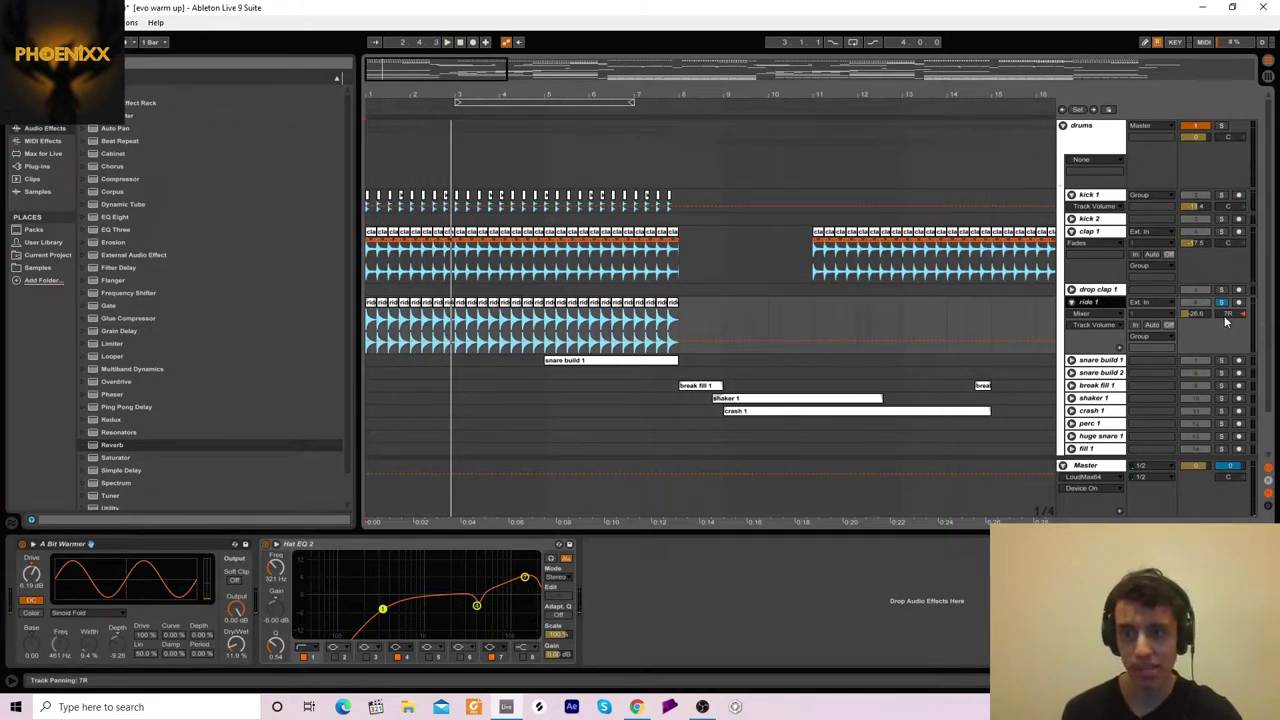
pyautogui.click(1071, 303)
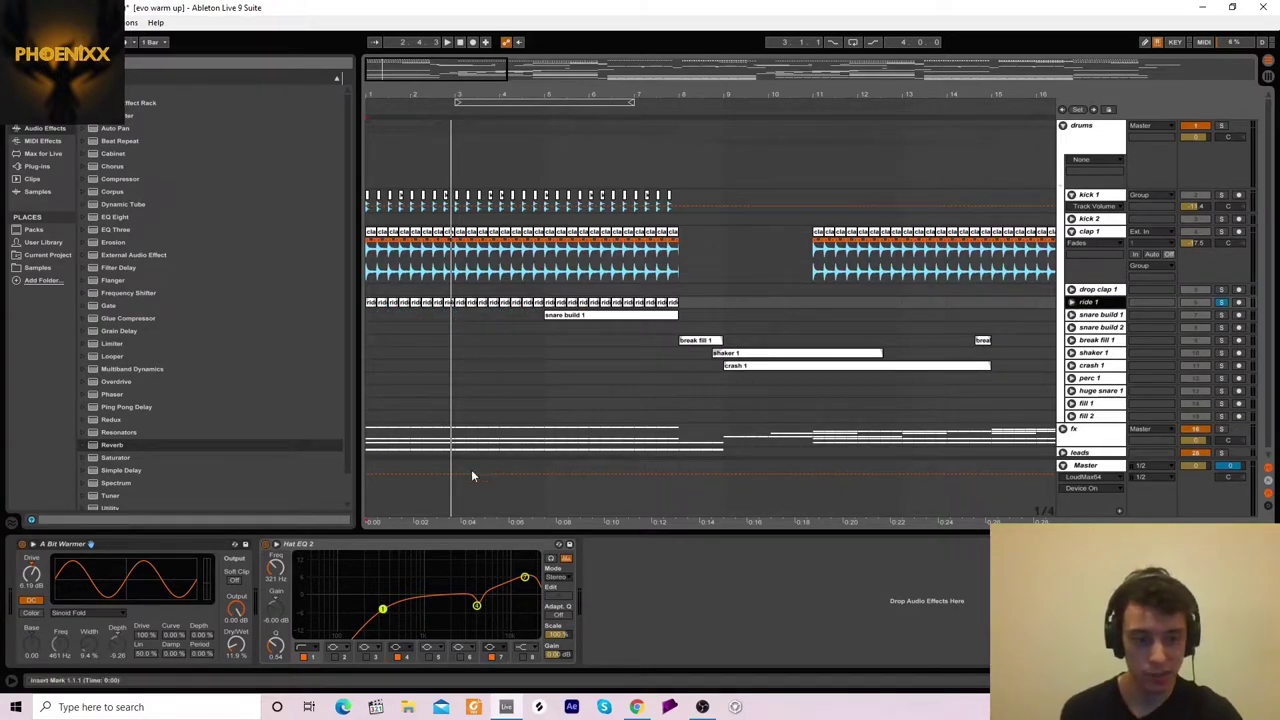
pyautogui.click(1092, 232)
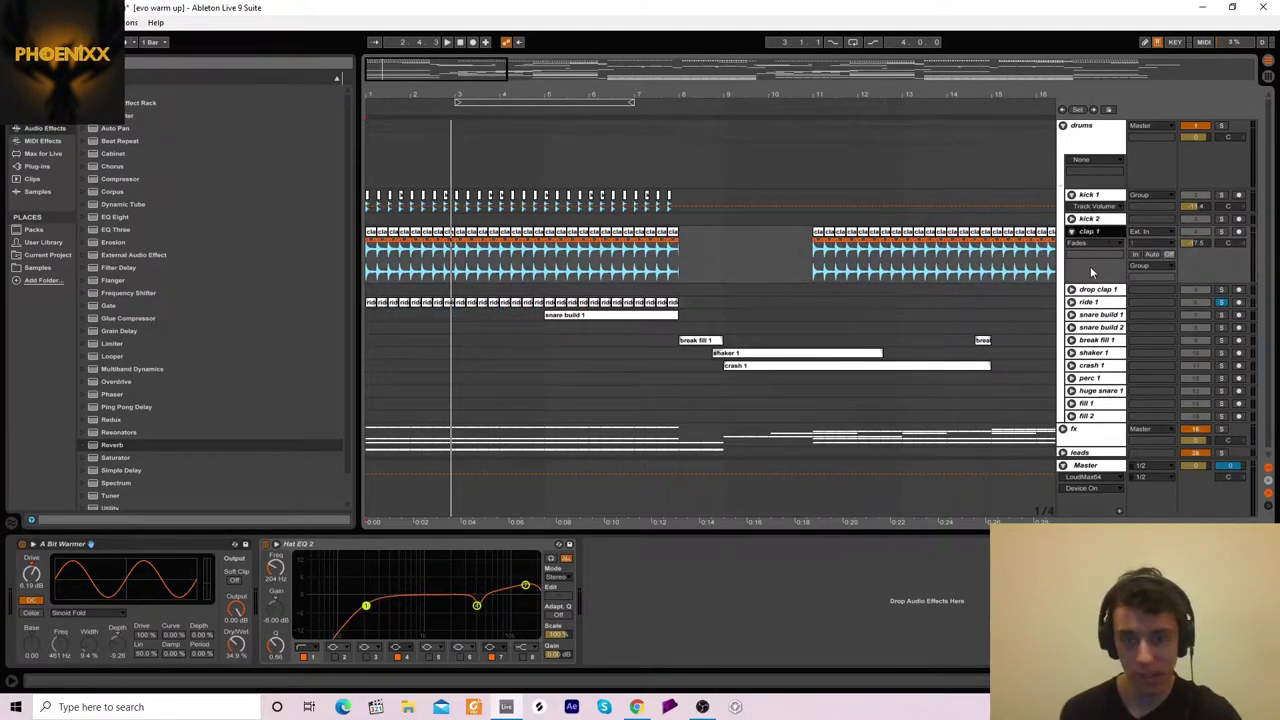
pyautogui.click(1091, 302)
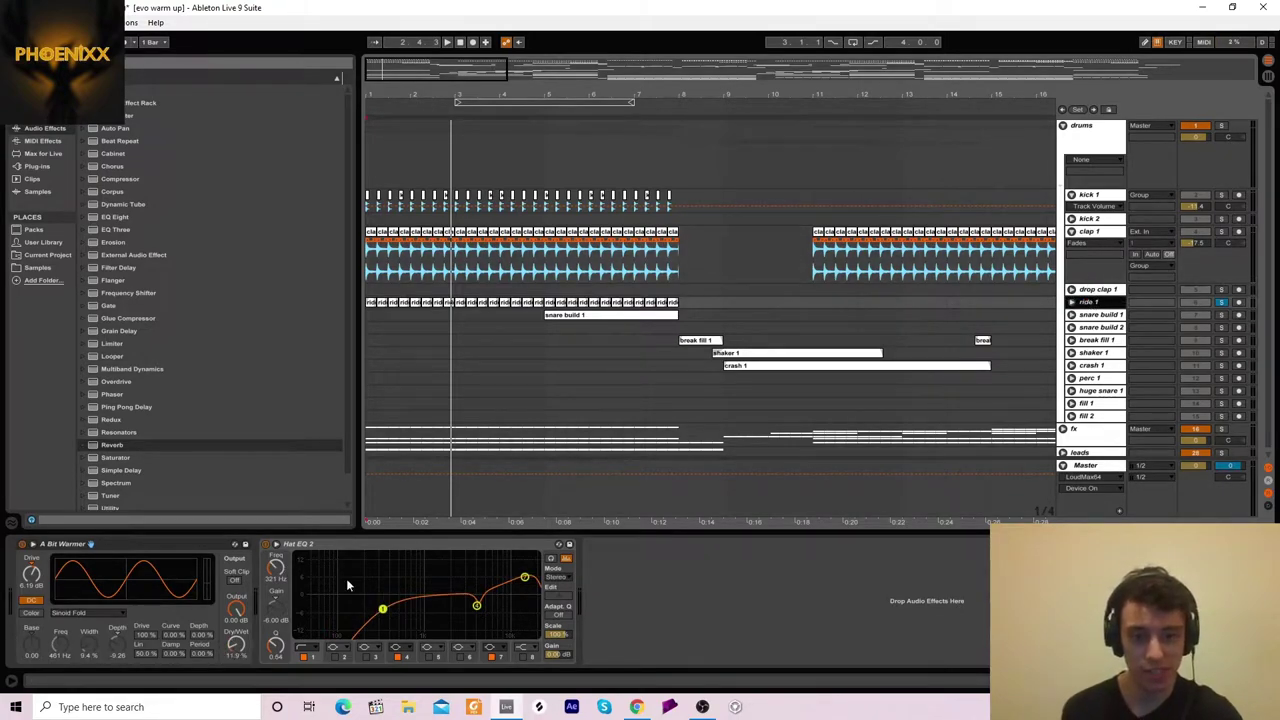
pyautogui.click(592, 321)
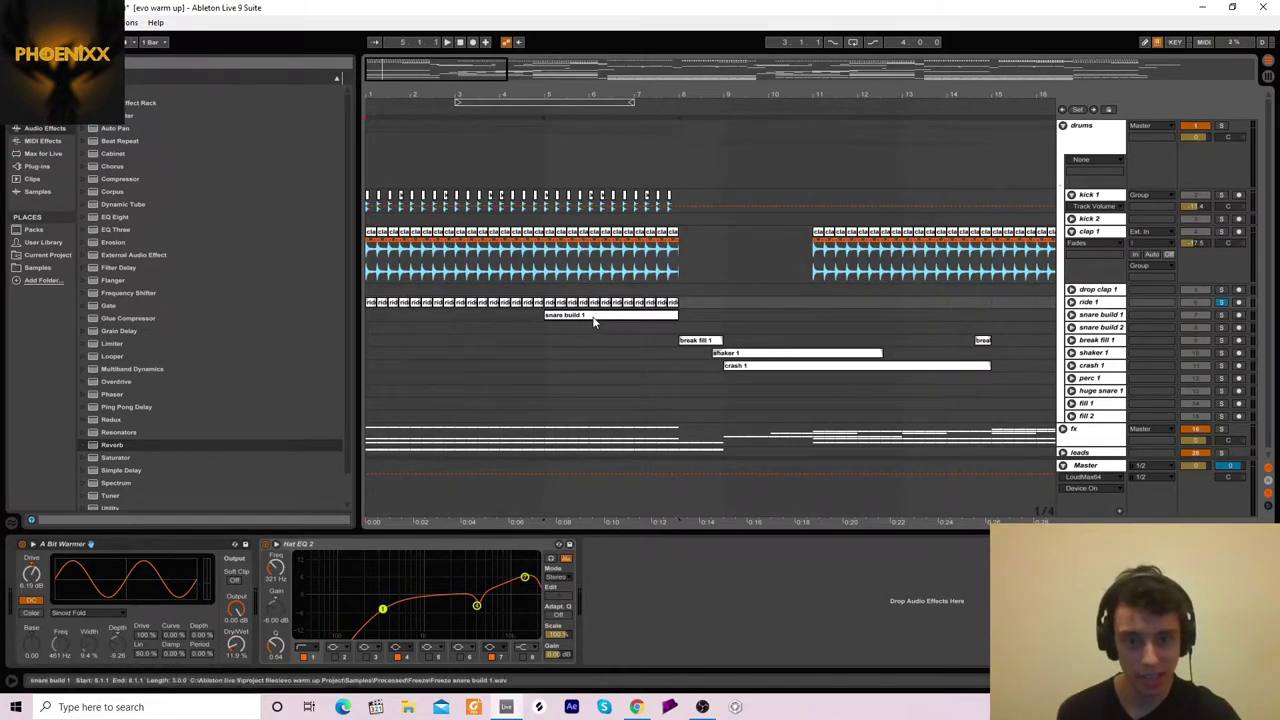
# Step: Solo snare build 1, play its build clip around bars 5–8, then fold the track
pyautogui.click(1071, 315)
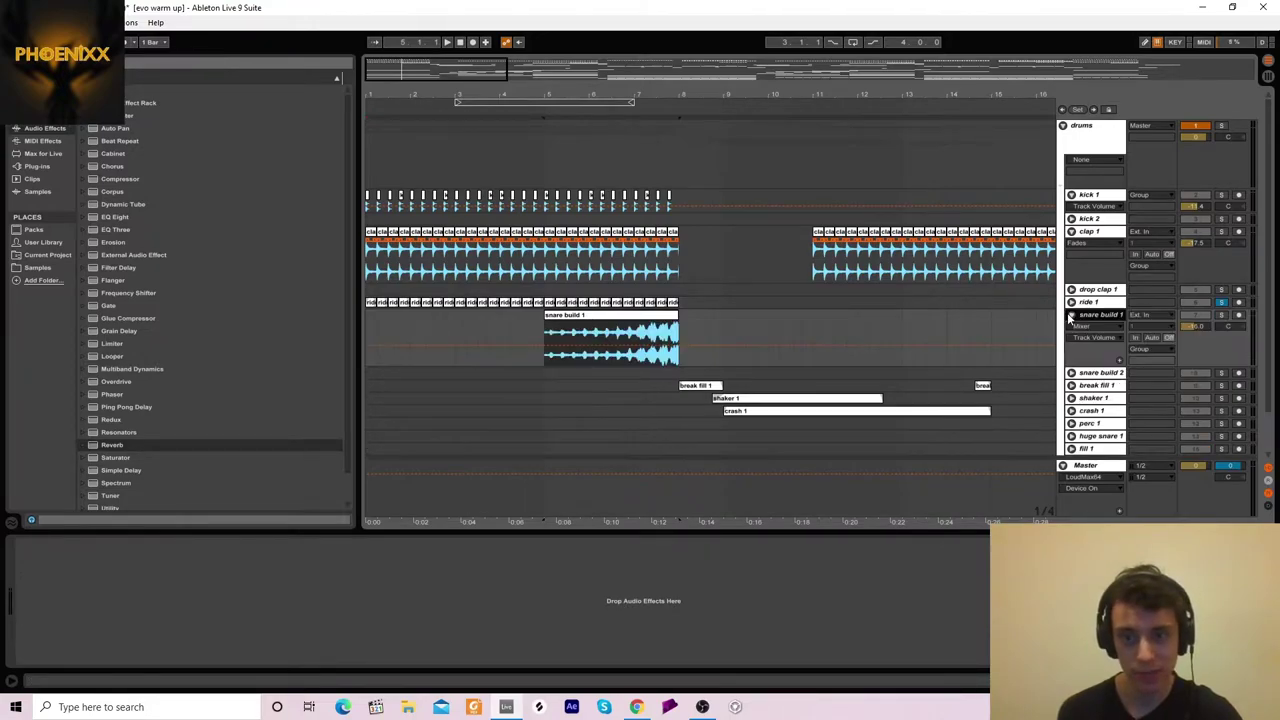
pyautogui.click(1221, 315)
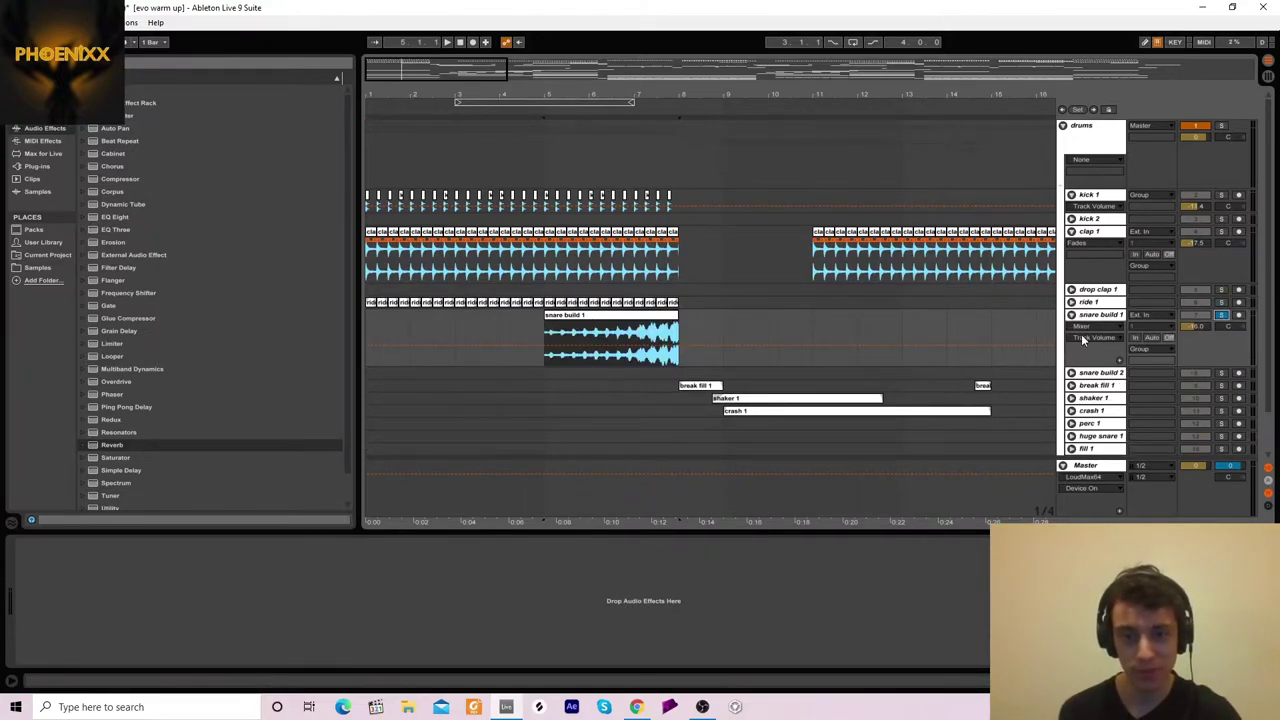
pyautogui.press('space')
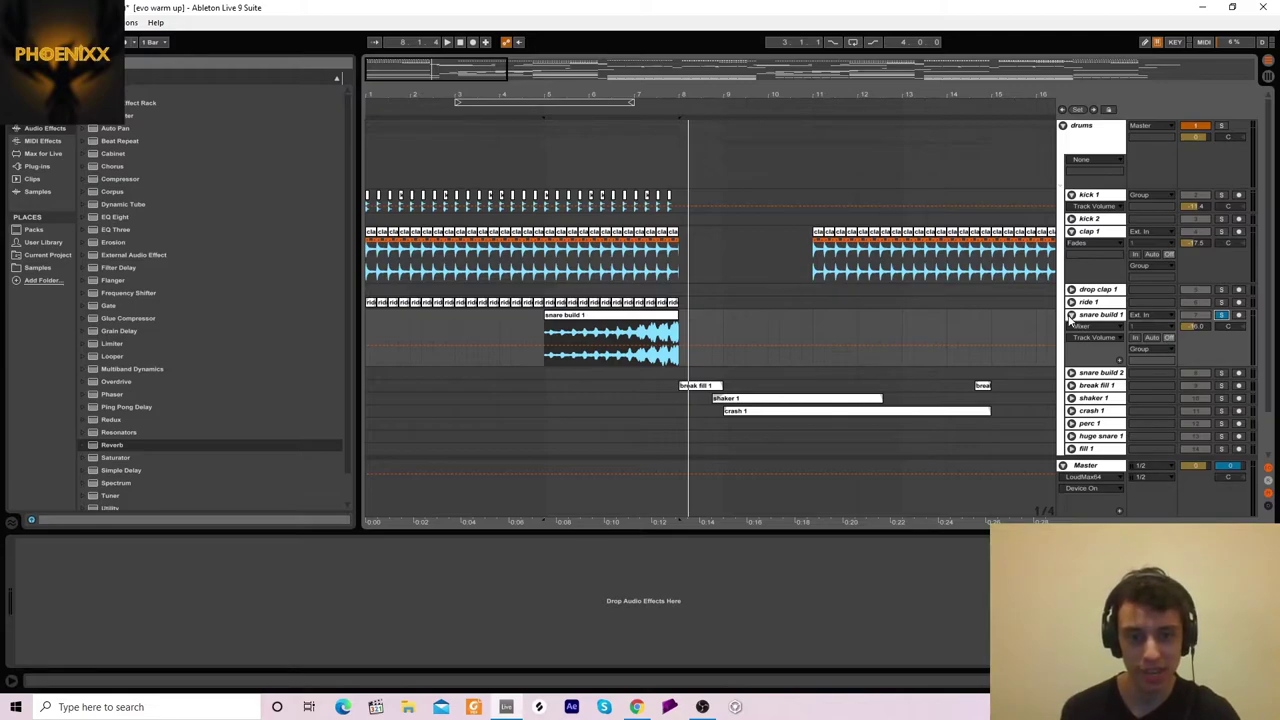
pyautogui.click(1071, 315)
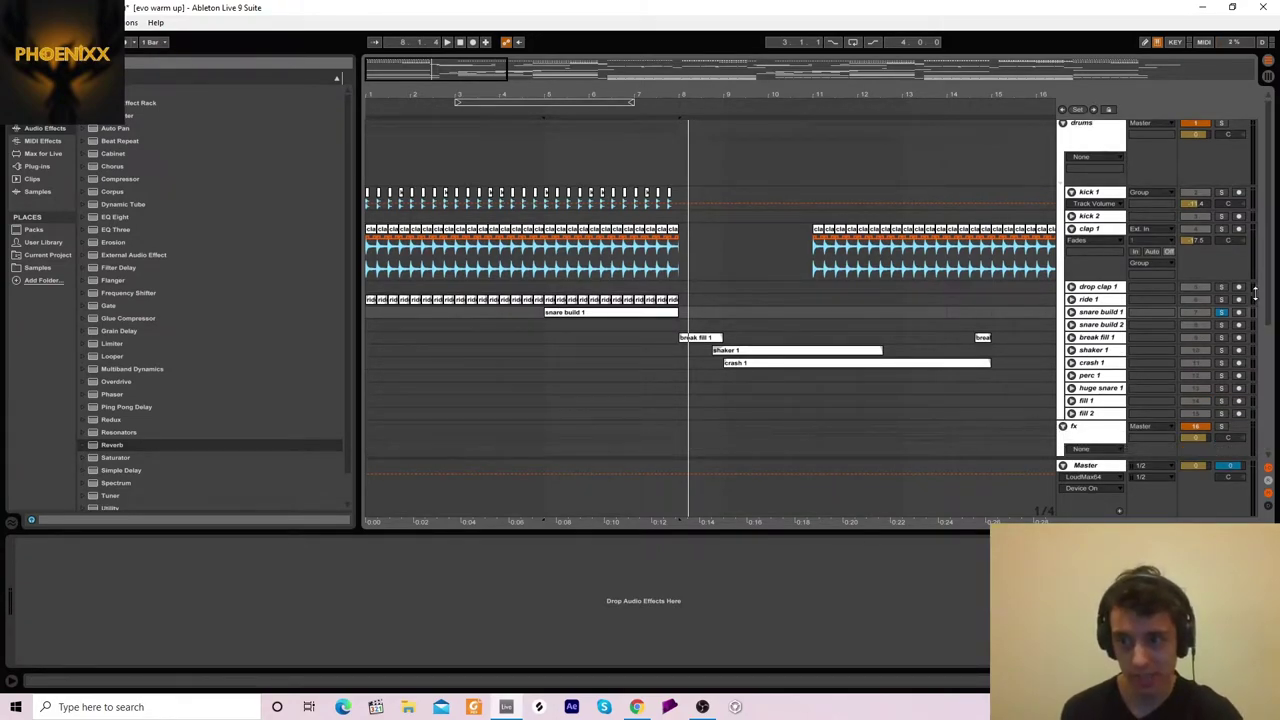
# Step: Solo Downlifter 1 in the fx group and play it from the song start
pyautogui.scroll(-6, 1255, 290)
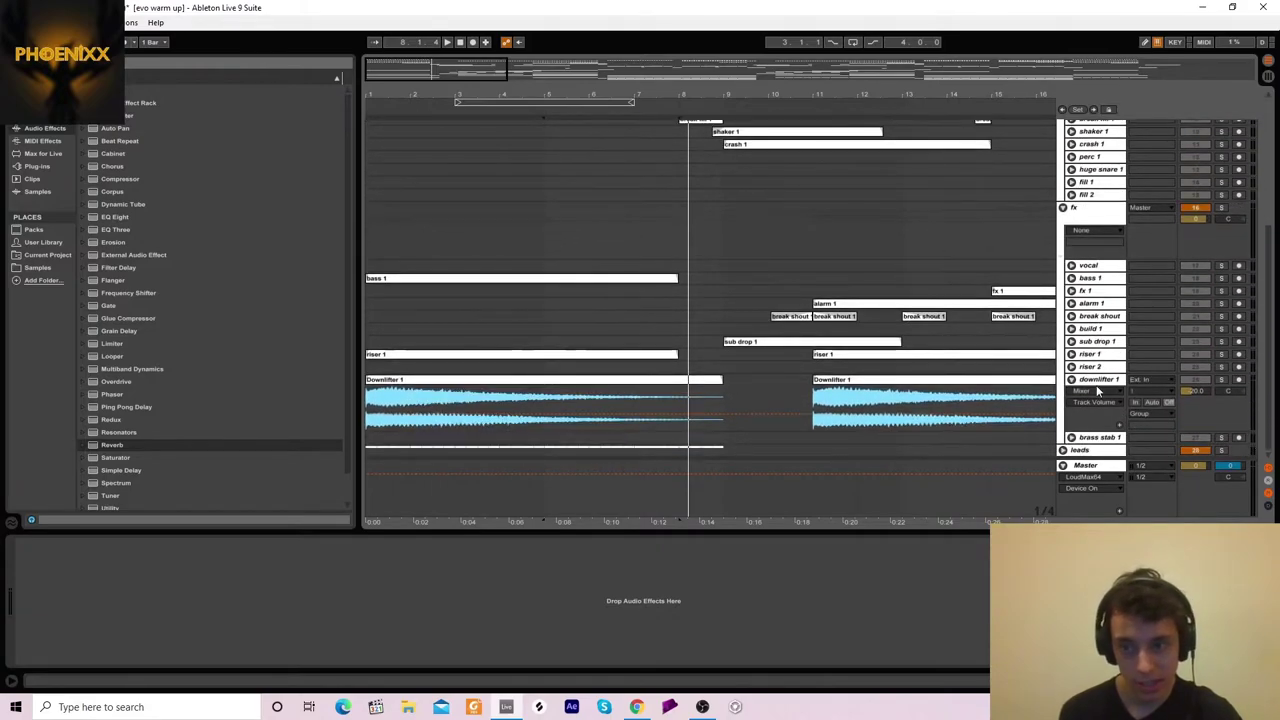
pyautogui.click(1222, 380)
pyautogui.click(540, 95)
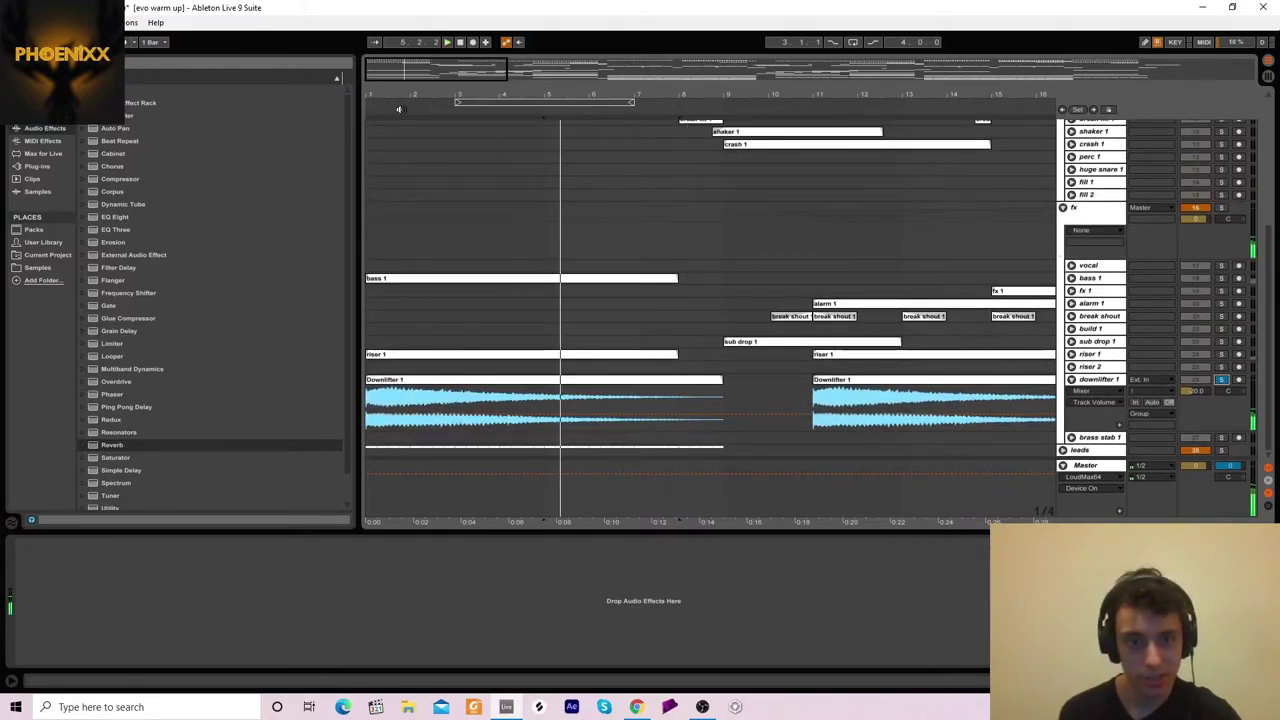
pyautogui.click(454, 45)
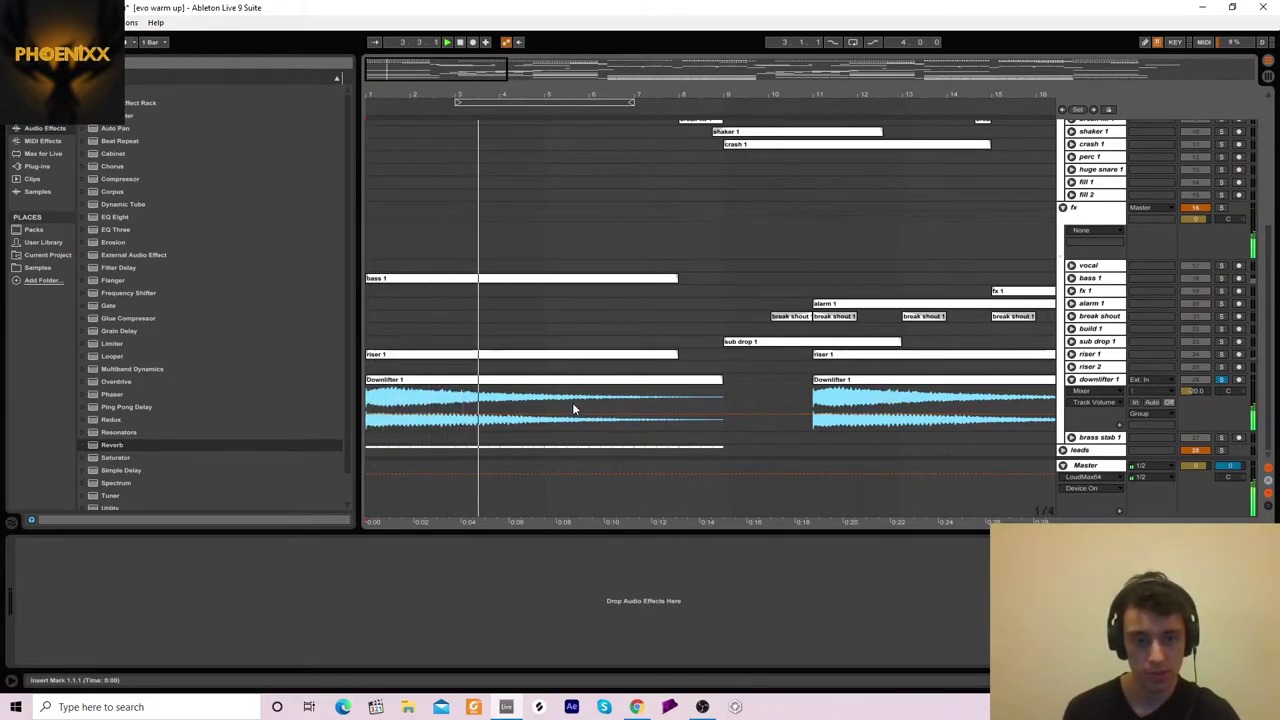
pyautogui.press('space')
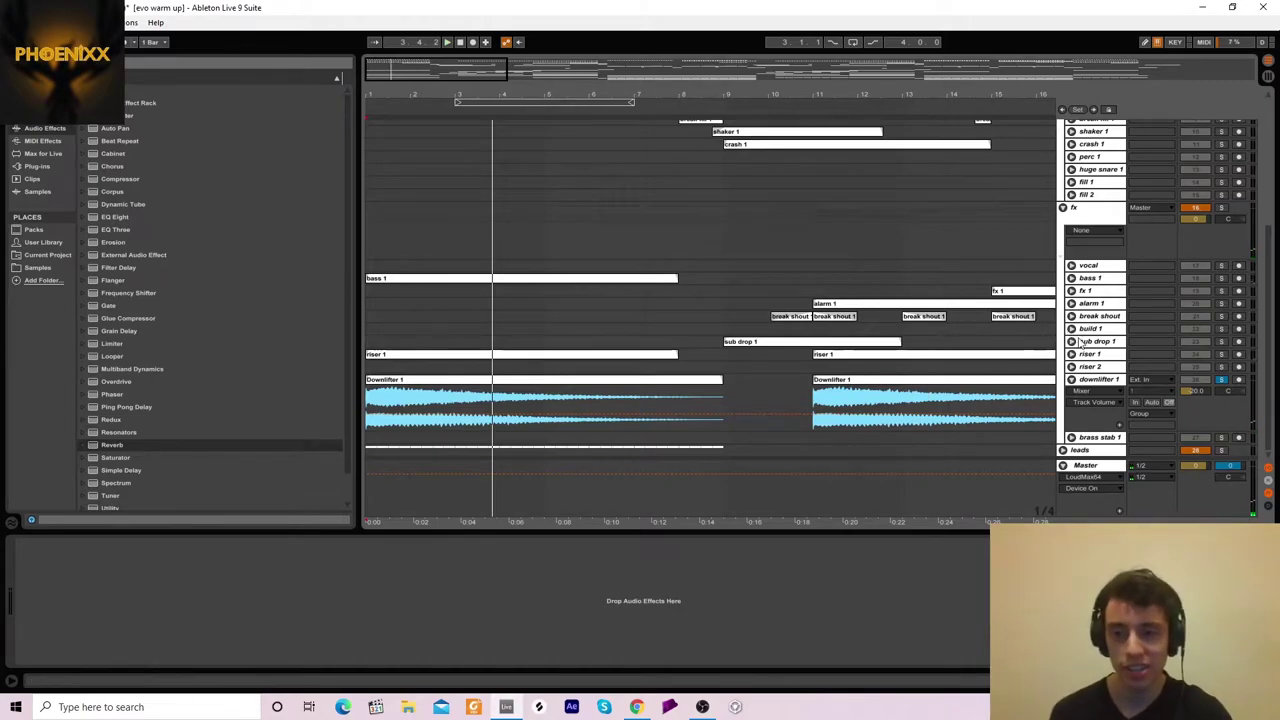
# Step: Solo riser 1, play from a point within its build, and open its LFOTool plugin
pyautogui.click(1071, 355)
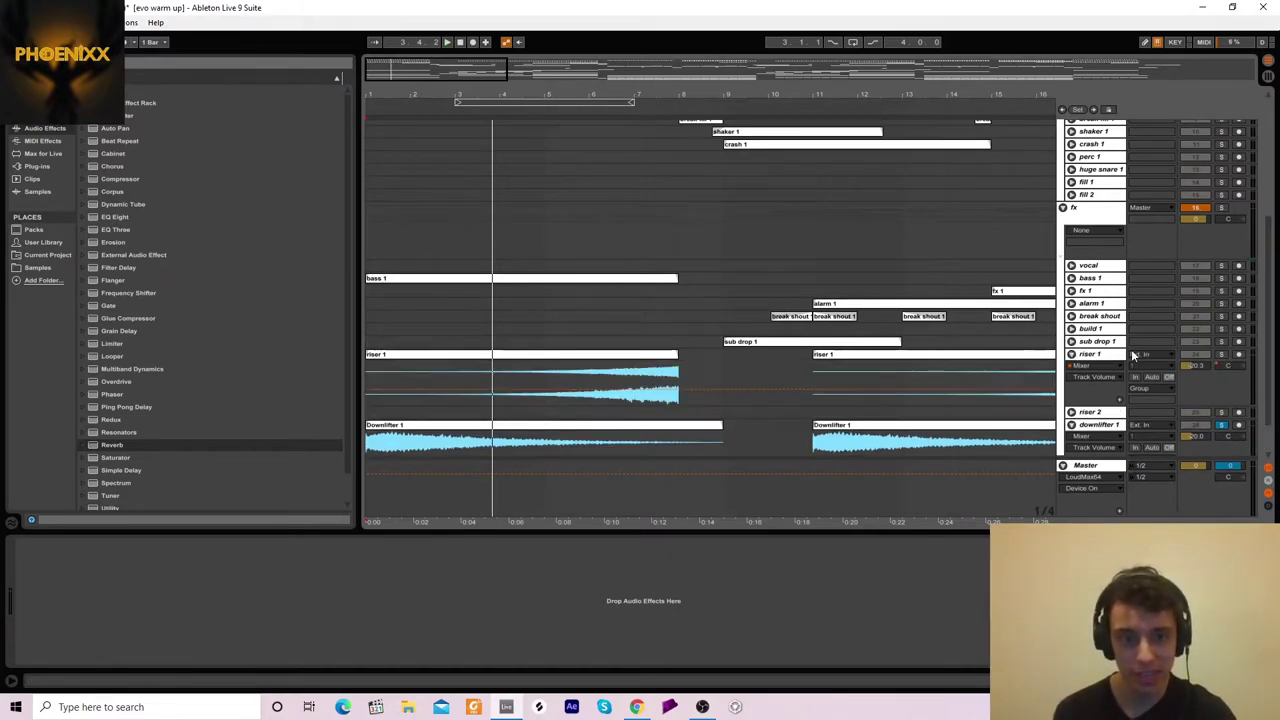
pyautogui.click(1220, 356)
pyautogui.press('space')
pyautogui.click(600, 401)
pyautogui.press('space')
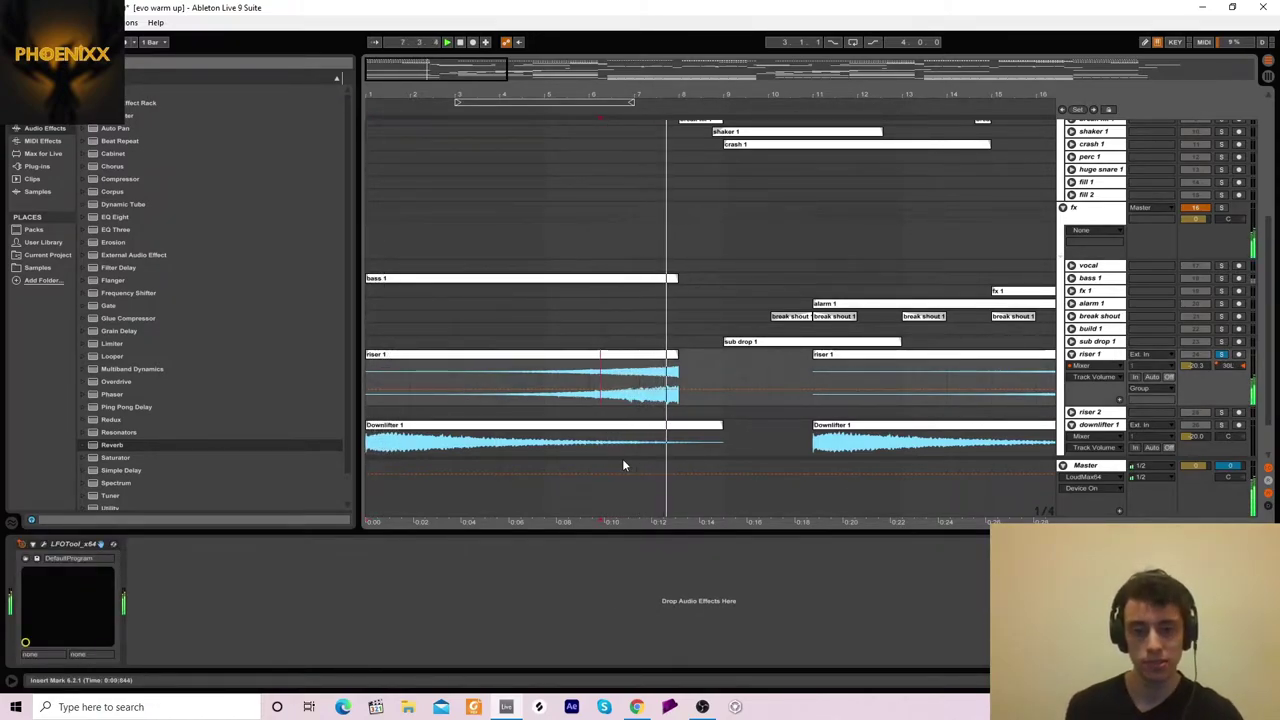
pyautogui.click(43, 543)
# Step: Close LFOTool, then unfold and solo bass 1 and play it
pyautogui.click(681, 106)
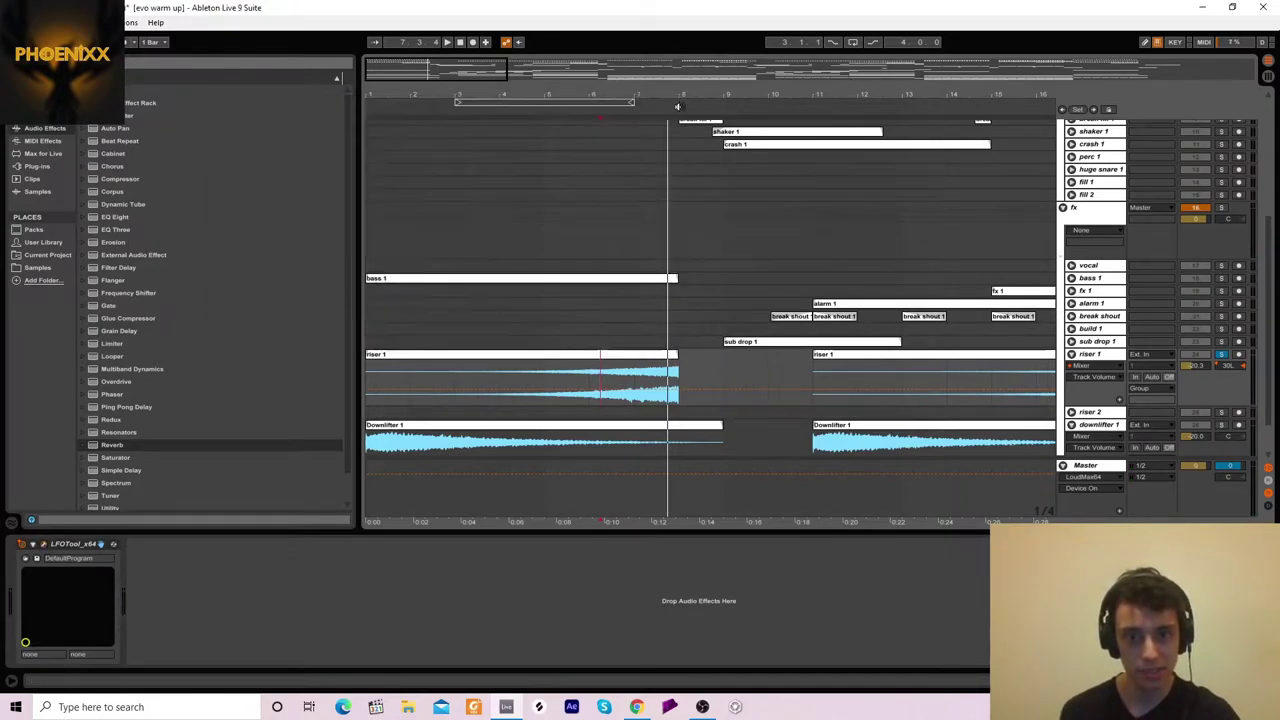
pyautogui.click(1071, 277)
pyautogui.click(588, 285)
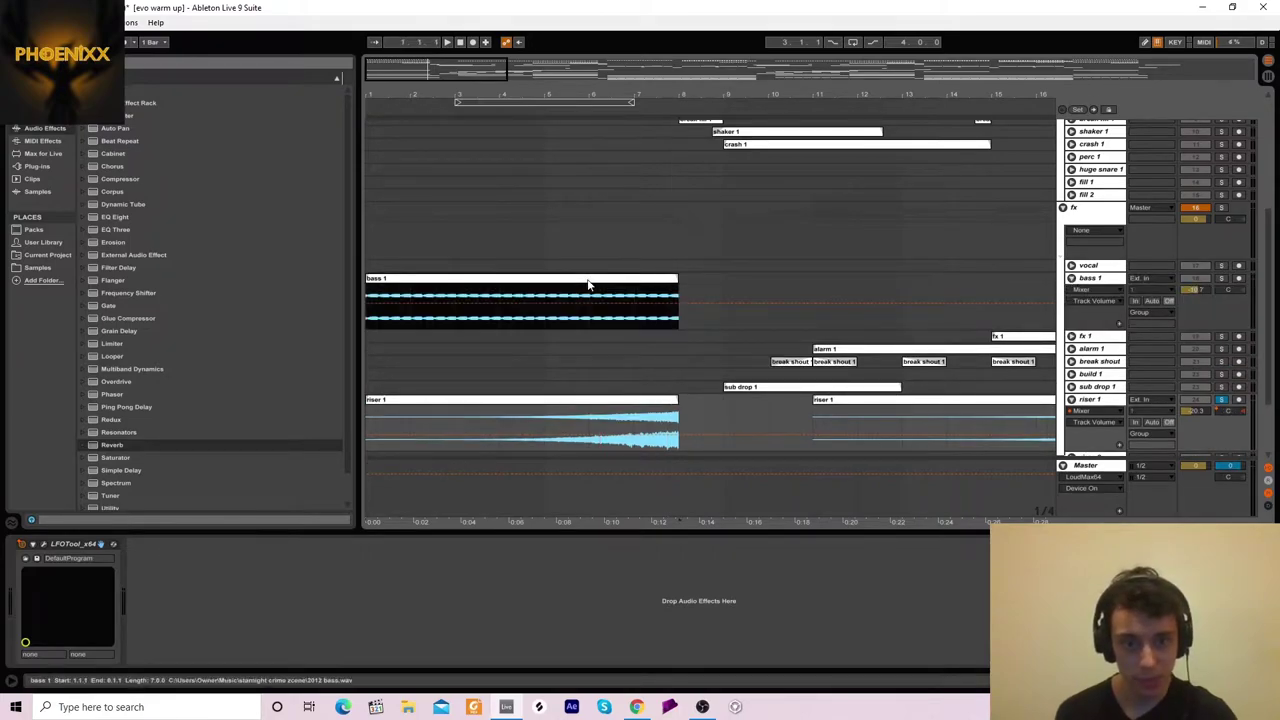
pyautogui.click(1220, 278)
pyautogui.press('space')
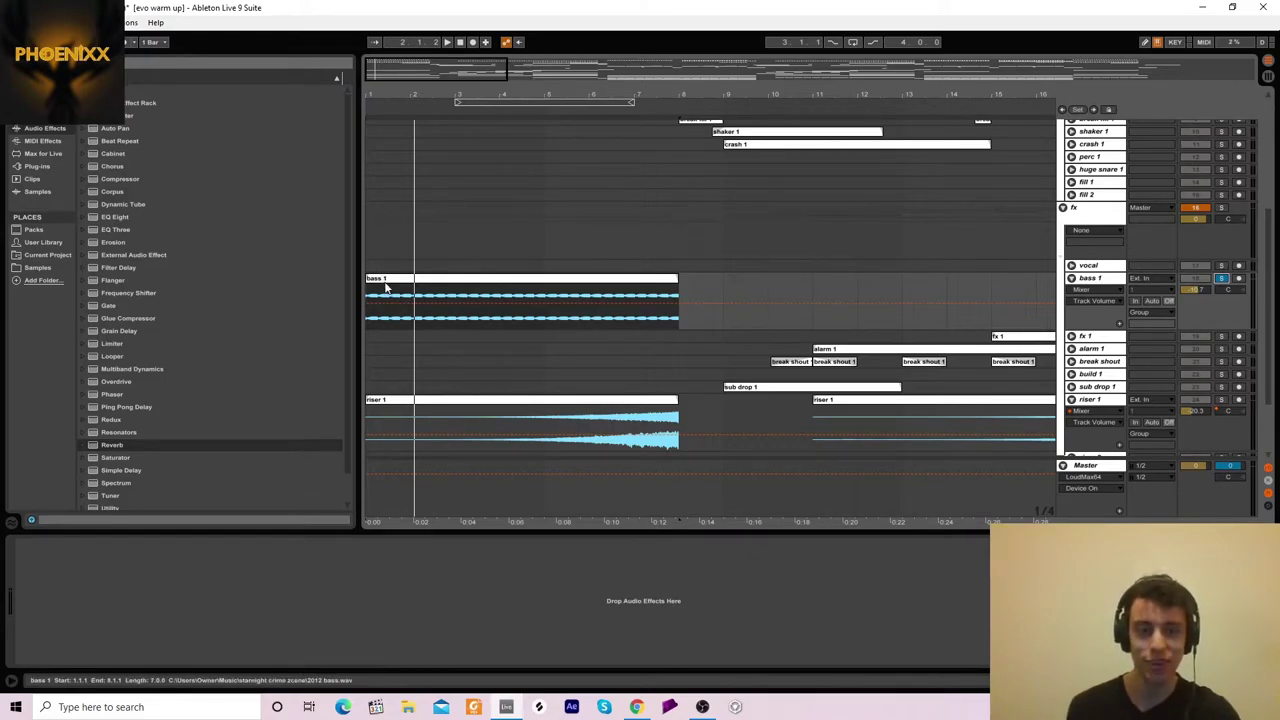
pyautogui.press('space')
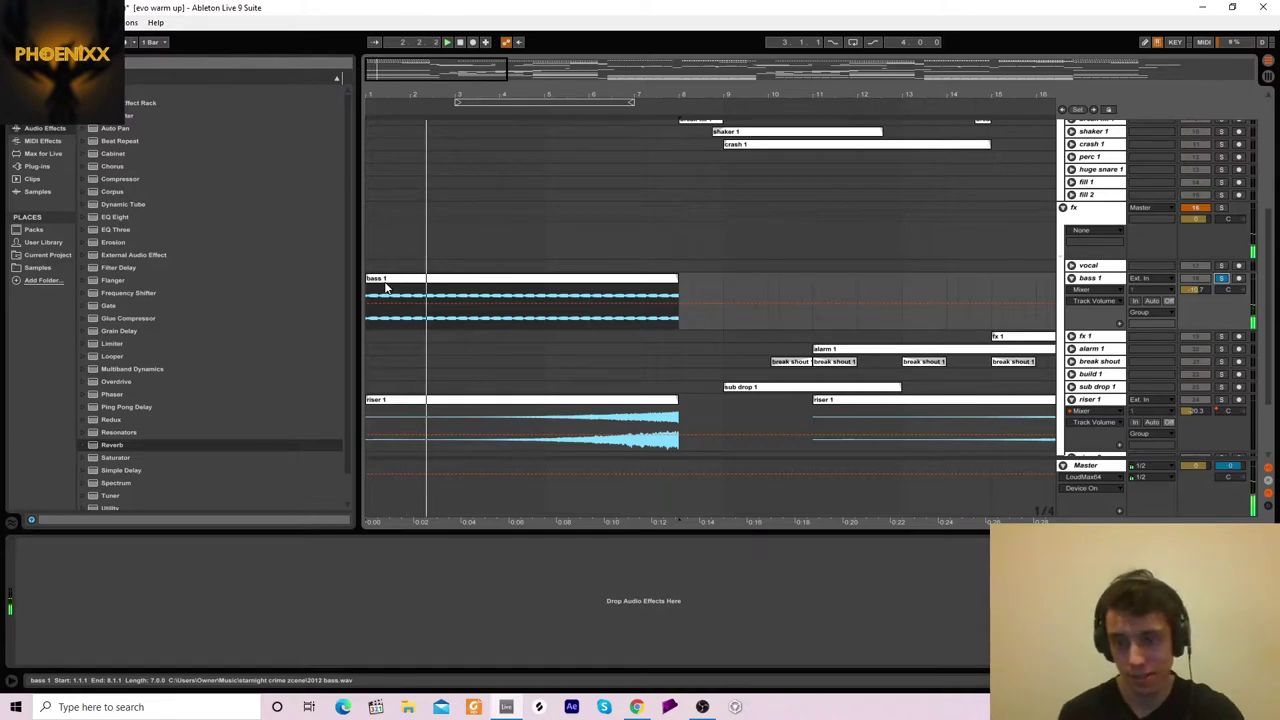
# Step: Briefly solo and play kick 1 from the song start, then unsolo it
pyautogui.moveTo(1262, 281); pyautogui.dragTo(1277, 143)
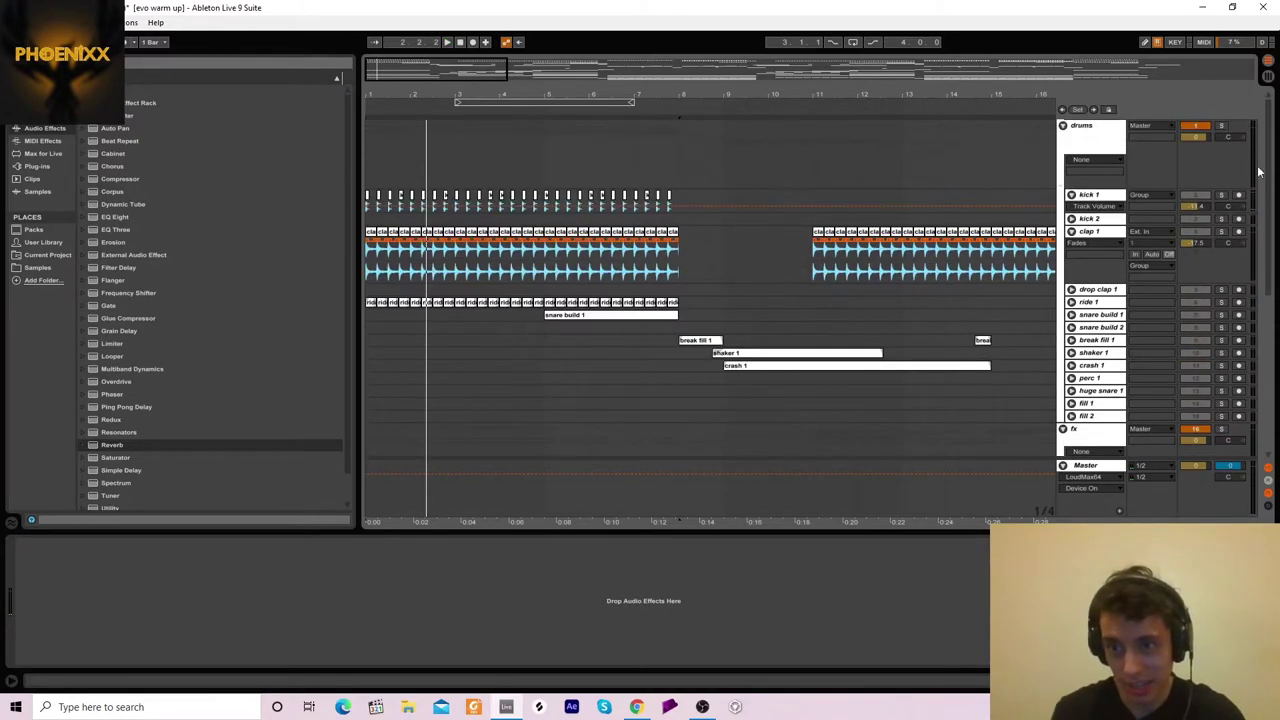
pyautogui.click(1222, 198)
pyautogui.press('space')
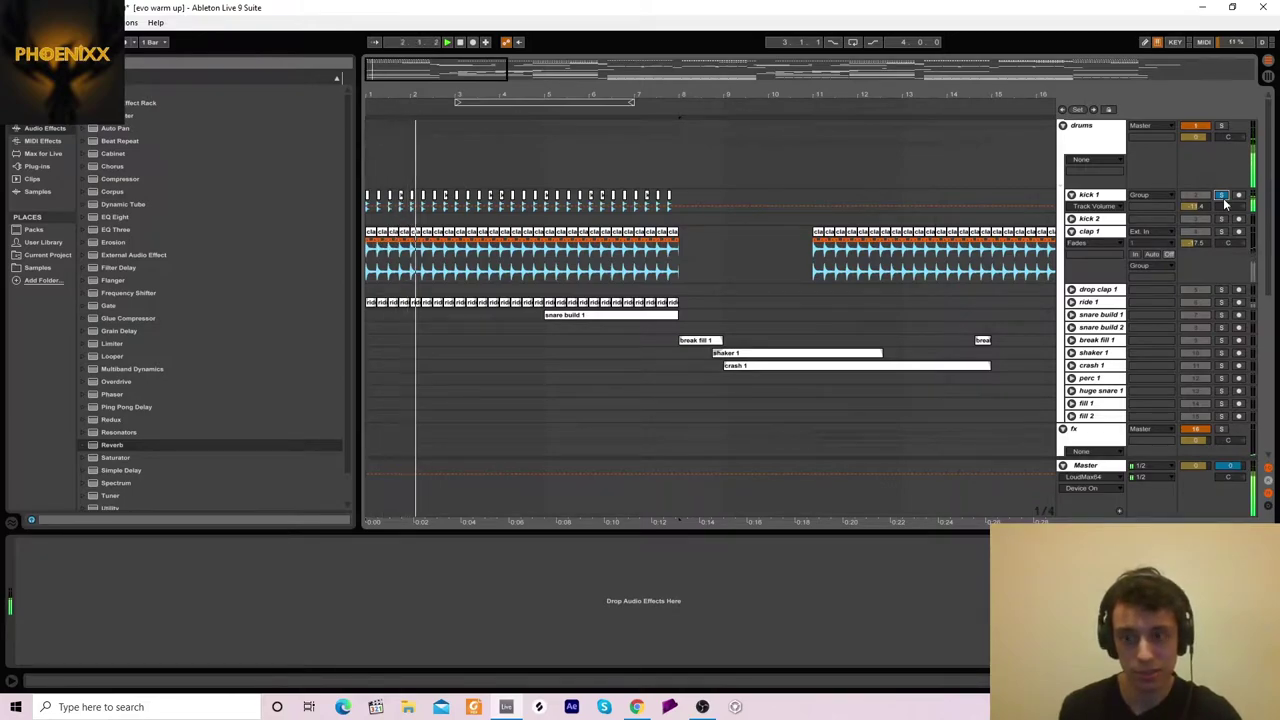
pyautogui.press('space')
pyautogui.click(1222, 196)
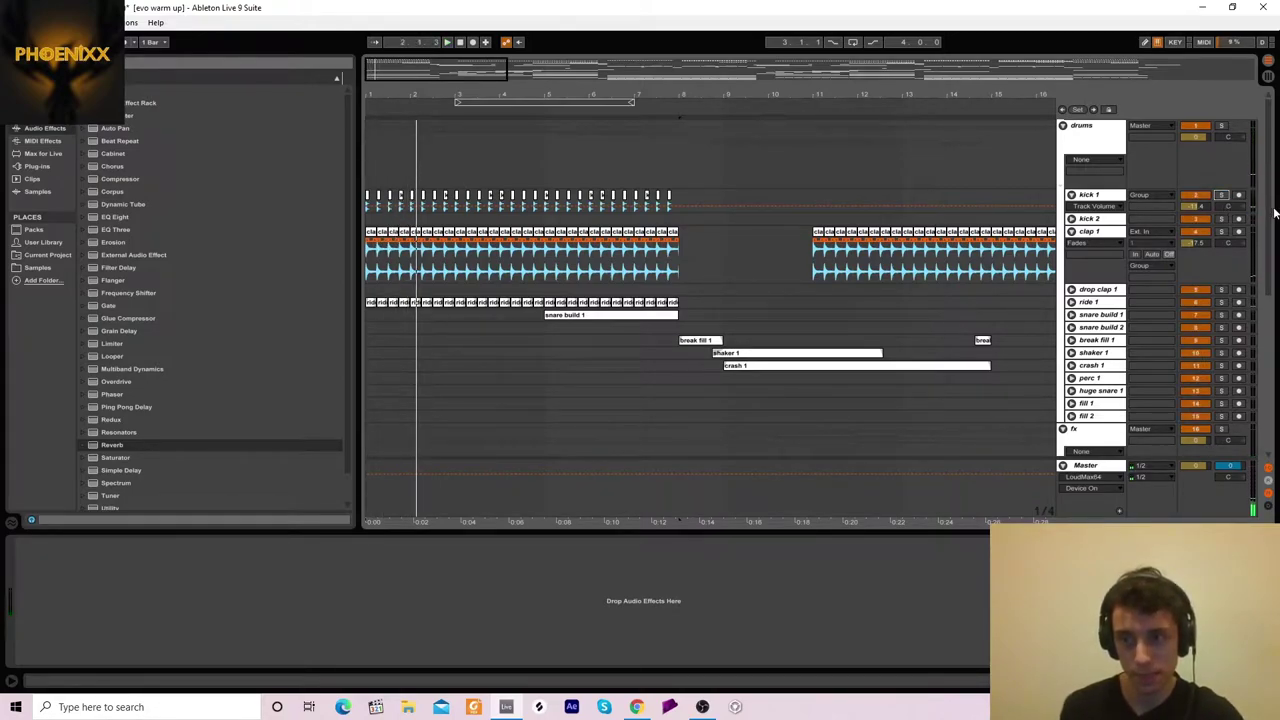
# Step: Play deorro lead 1 with its Compressor Output Gain automation shown, jumping to around bar 6.5
pyautogui.scroll(-10, 1268, 298)
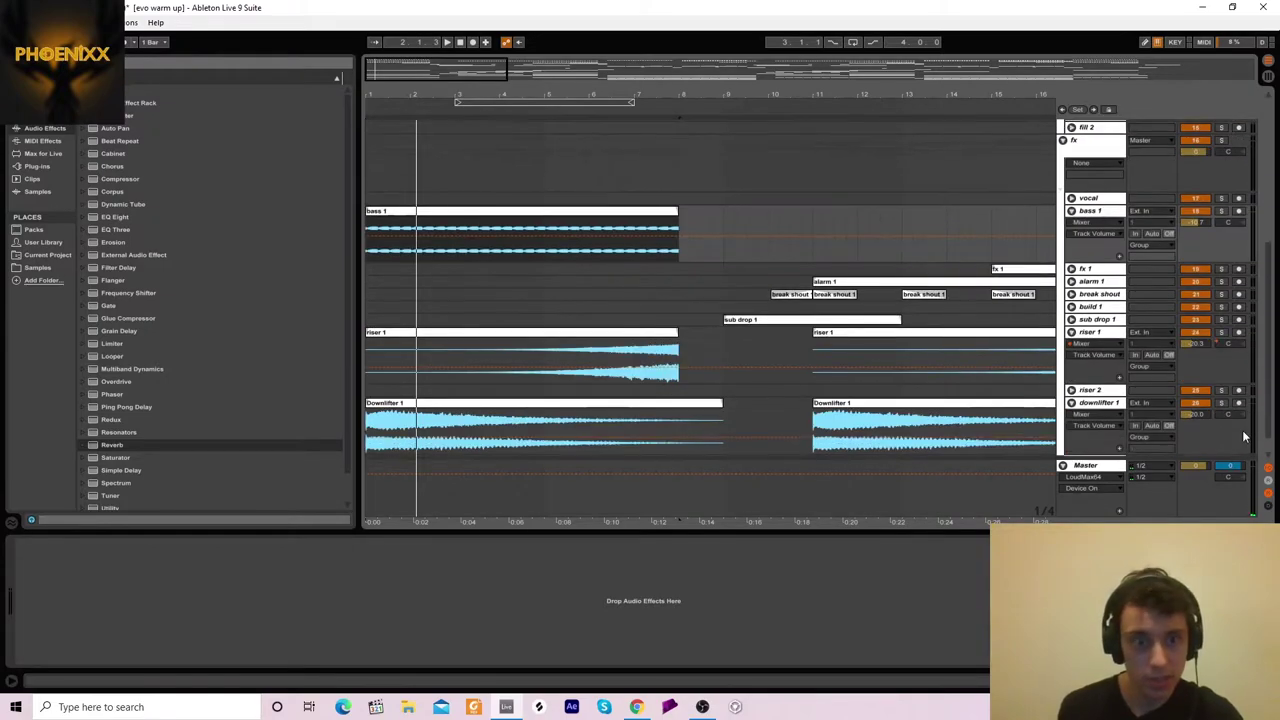
pyautogui.scroll(-1, 1268, 421)
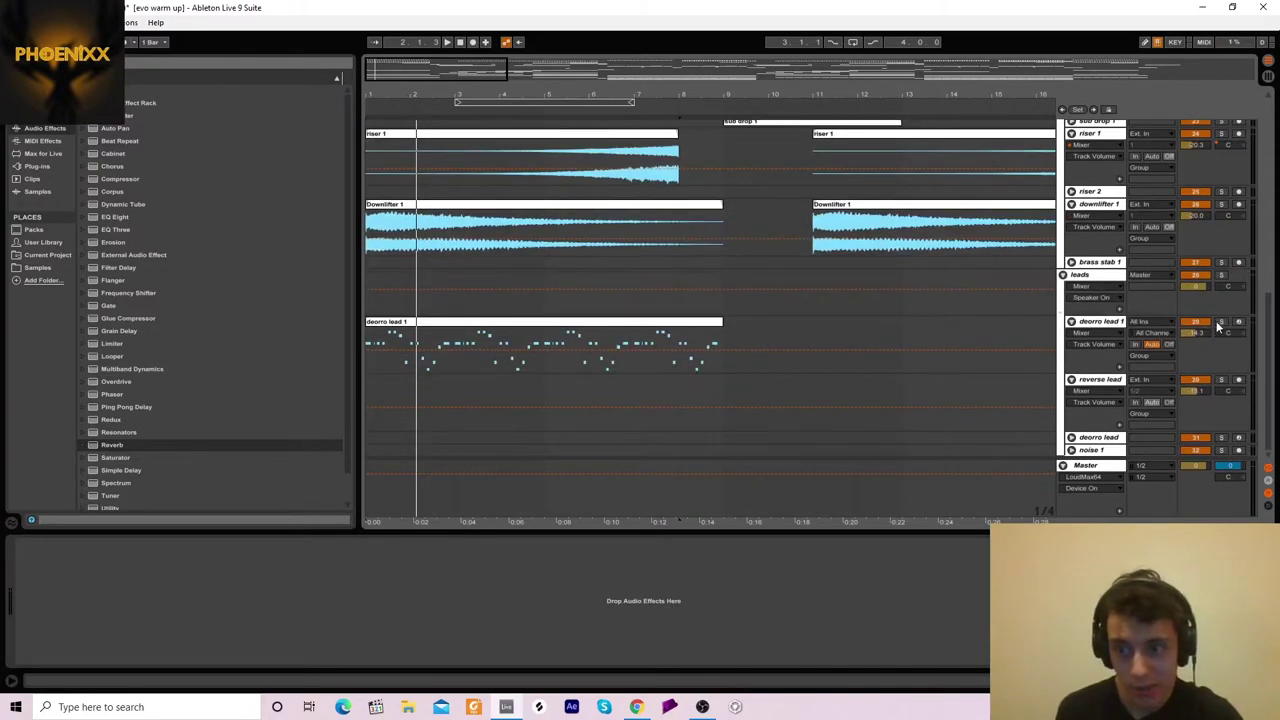
pyautogui.click(1090, 322)
pyautogui.press('space')
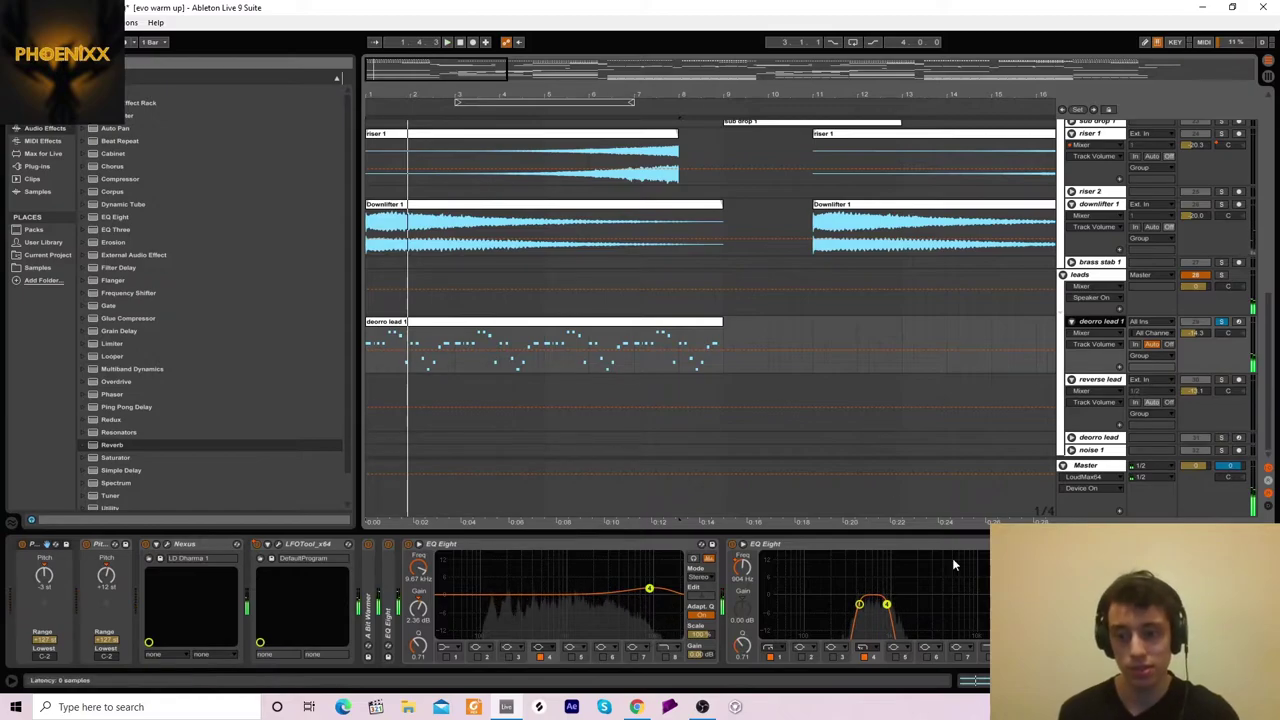
pyautogui.click(1050, 620)
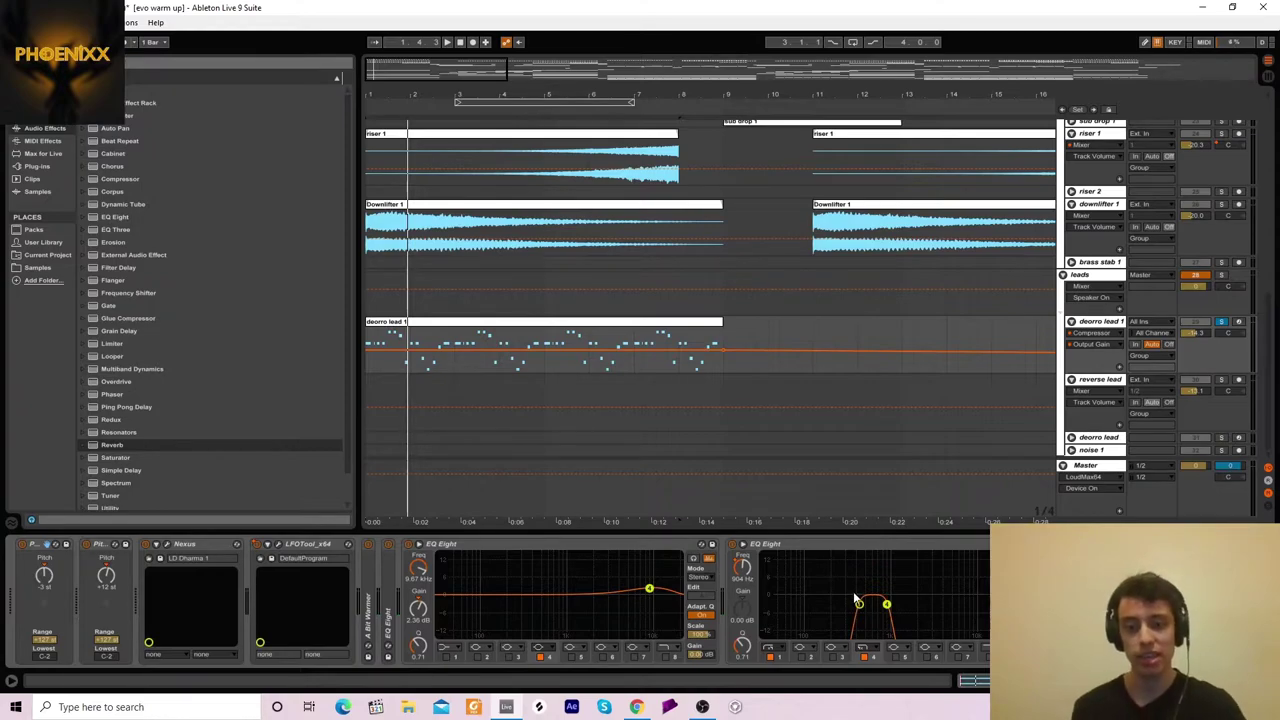
pyautogui.press('space')
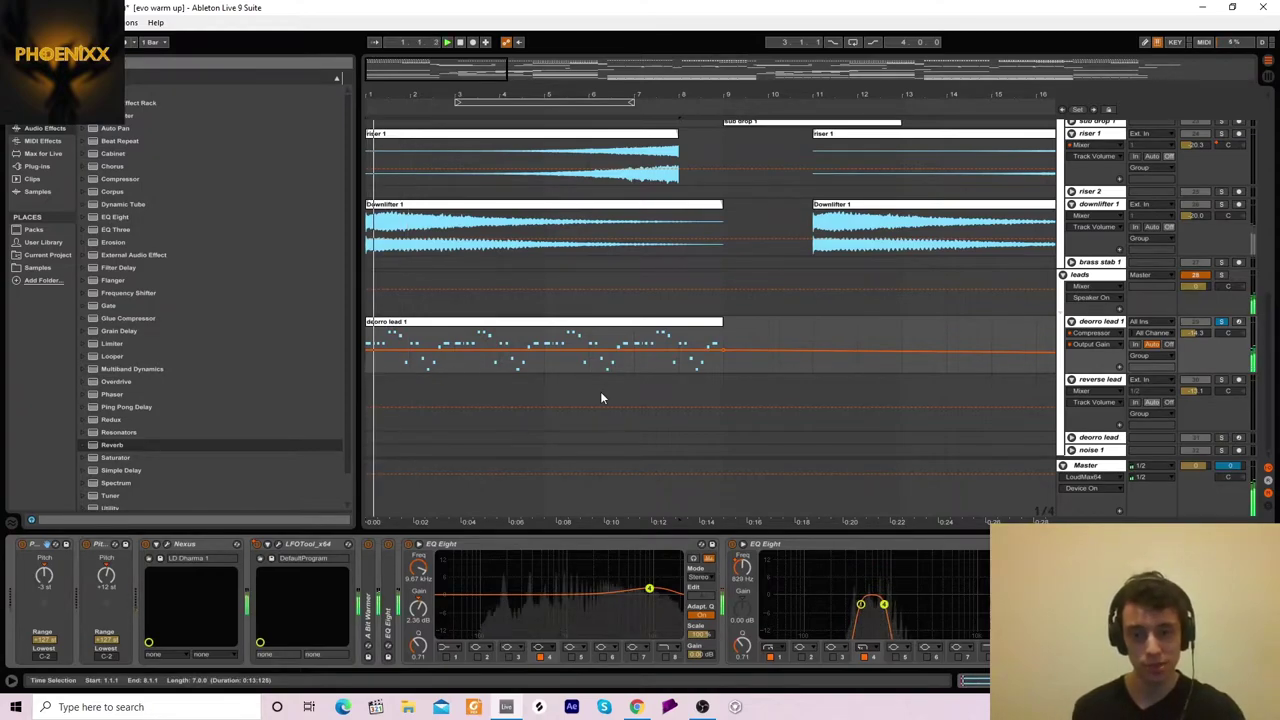
pyautogui.click(600, 365)
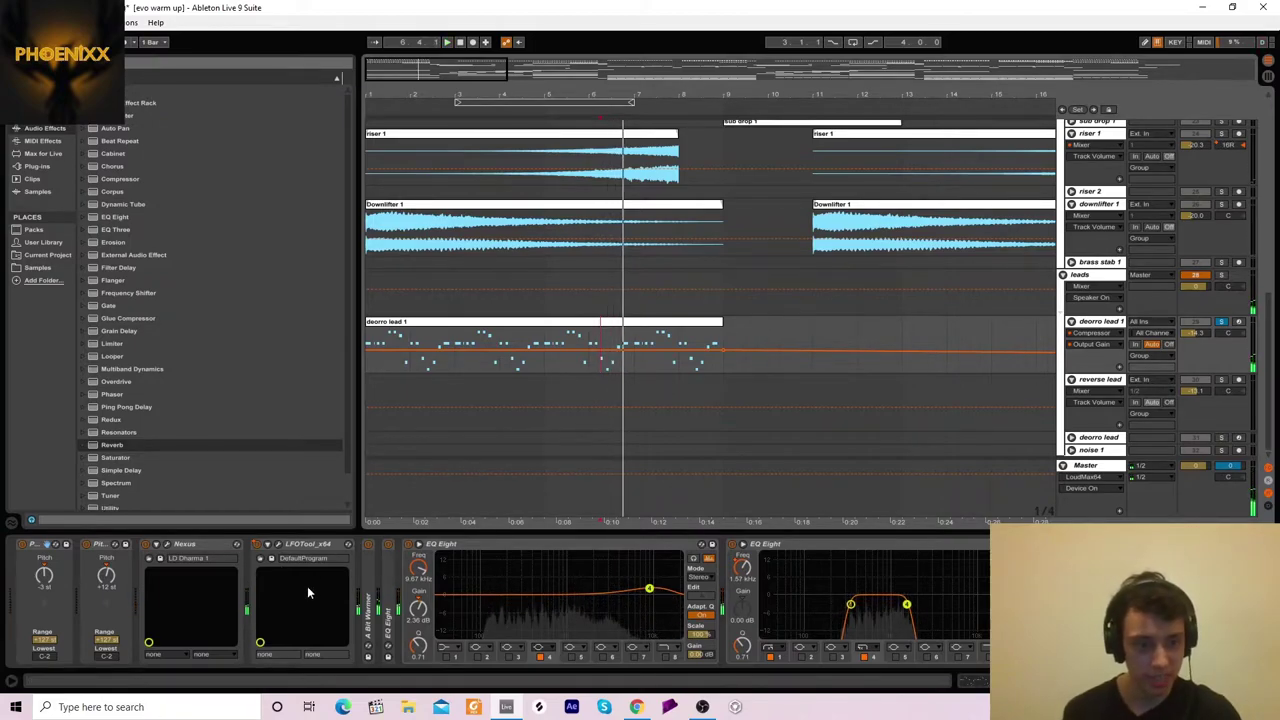
# Step: Expand the lead's A Bit Warmer device, then fold deorro lead 1
pyautogui.click(381, 597)
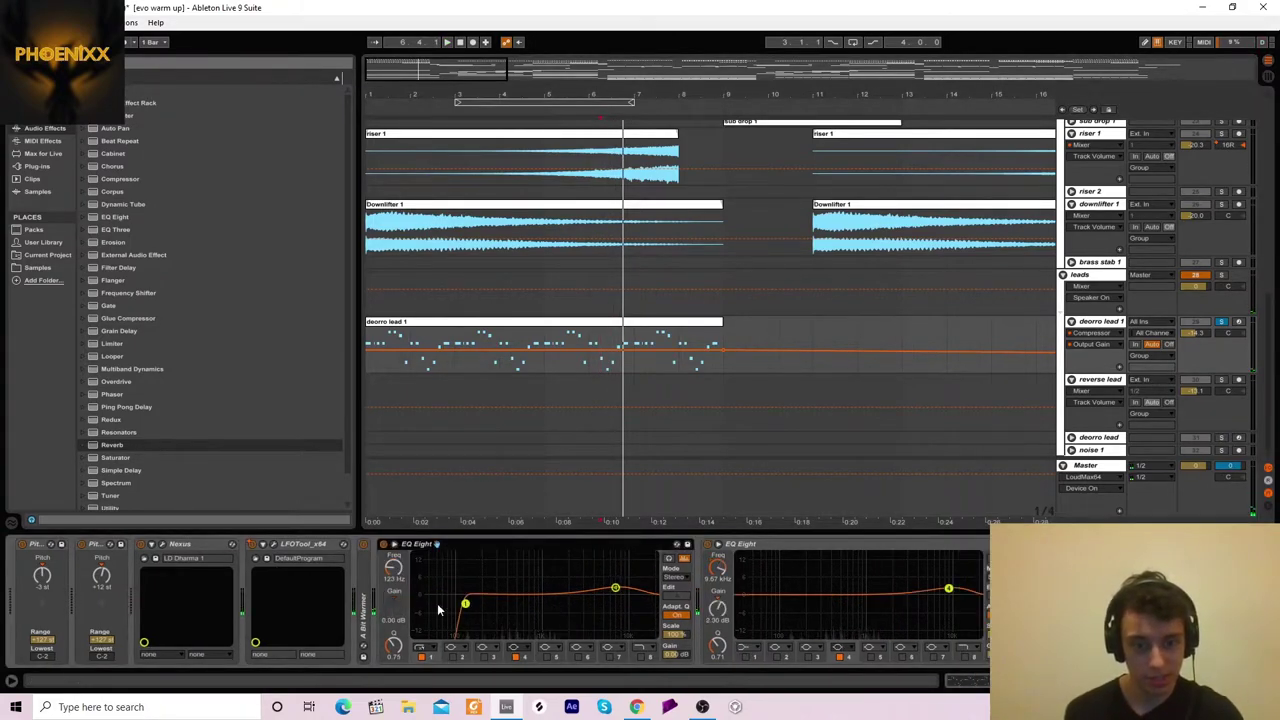
pyautogui.doubleClick(361, 583)
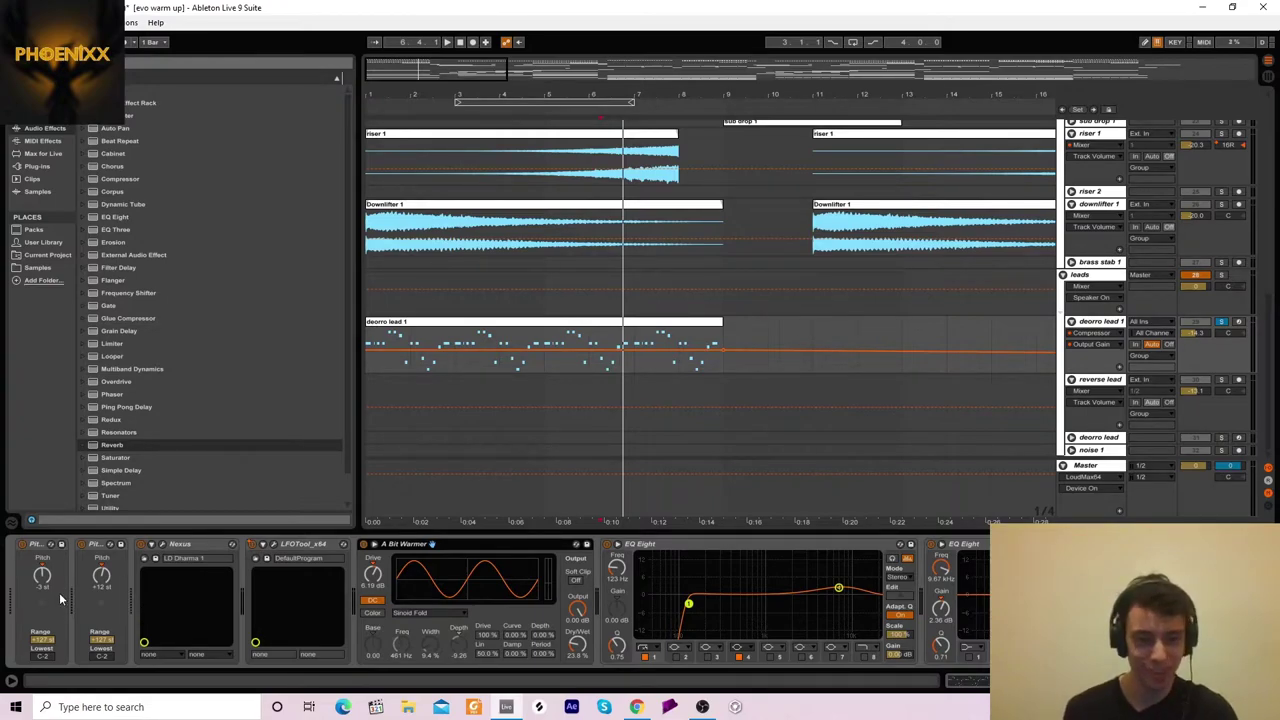
pyautogui.click(1075, 325)
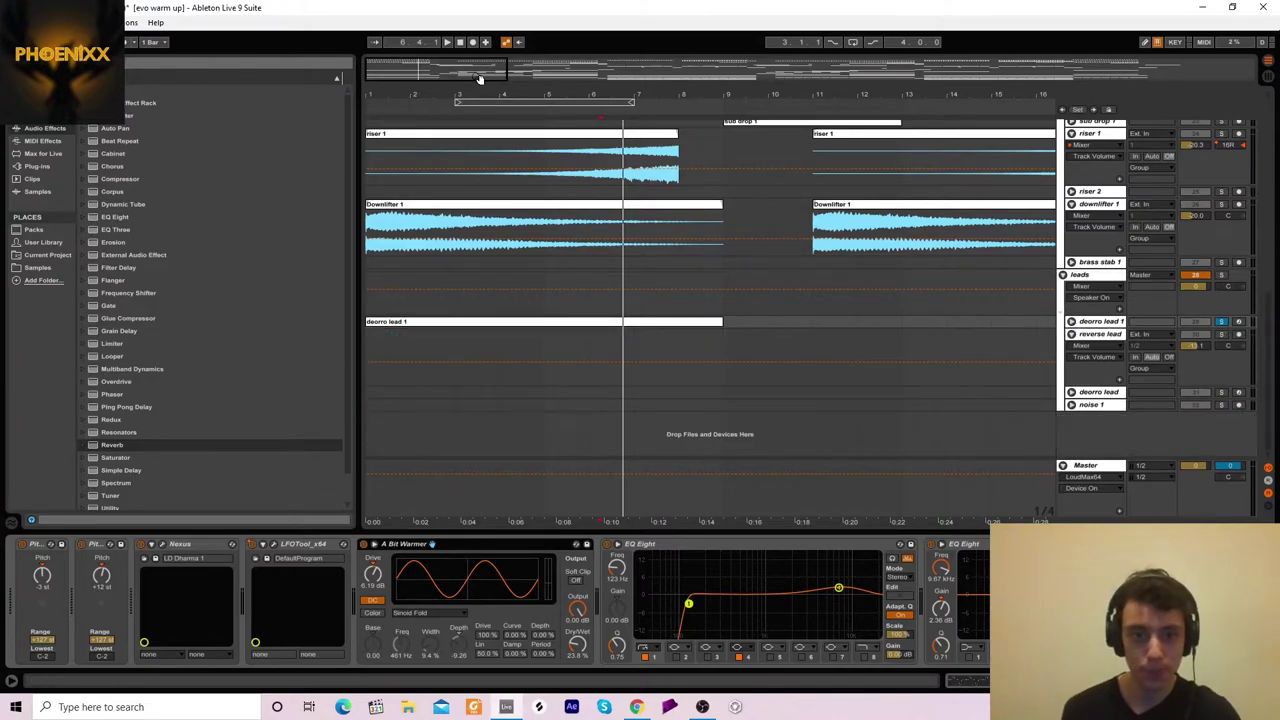
# Step: Unfold the sub drop 1 track beneath build 1
pyautogui.scroll(-3, 501, 94)
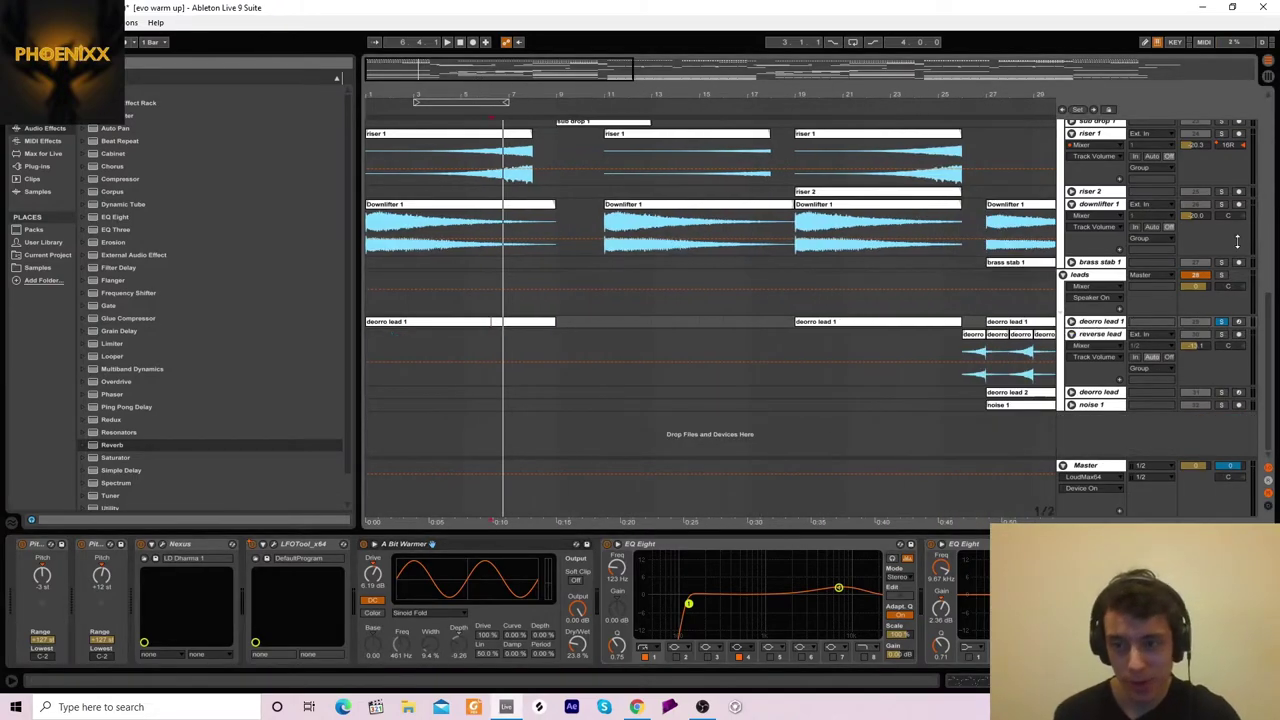
pyautogui.scroll(5, 1260, 296)
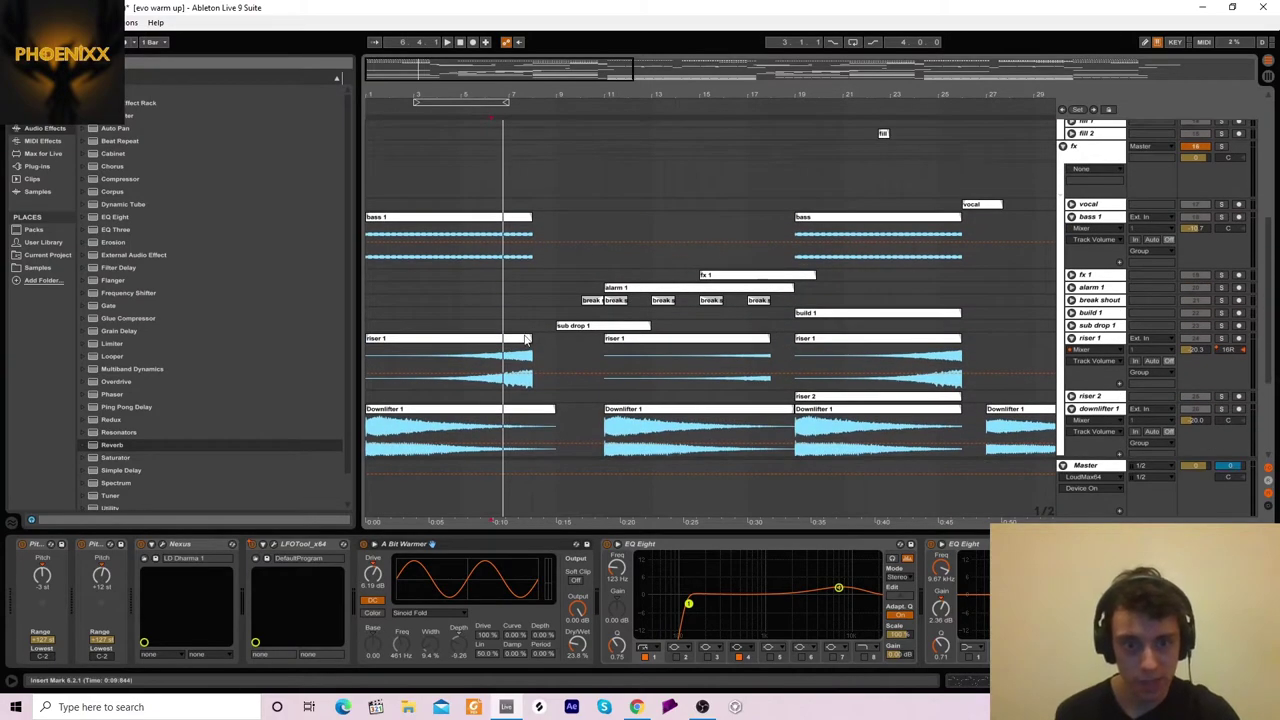
pyautogui.click(1085, 300)
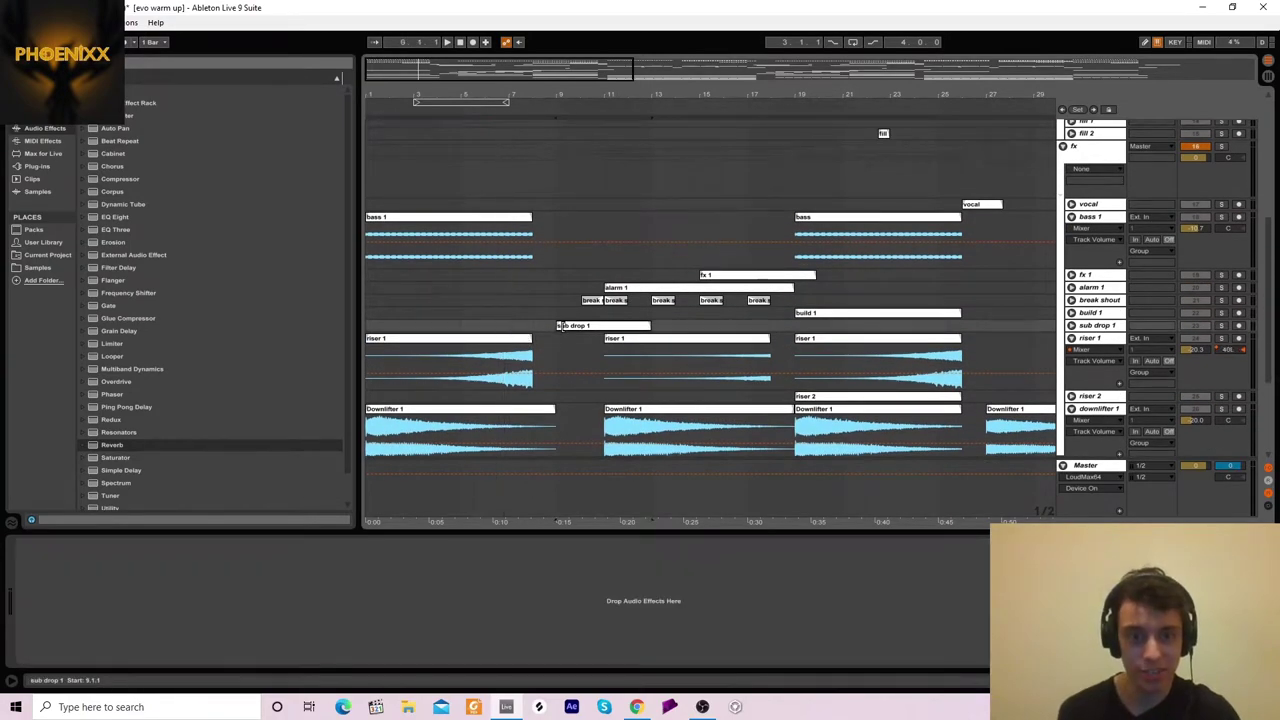
pyautogui.click(1071, 314)
pyautogui.click(1071, 326)
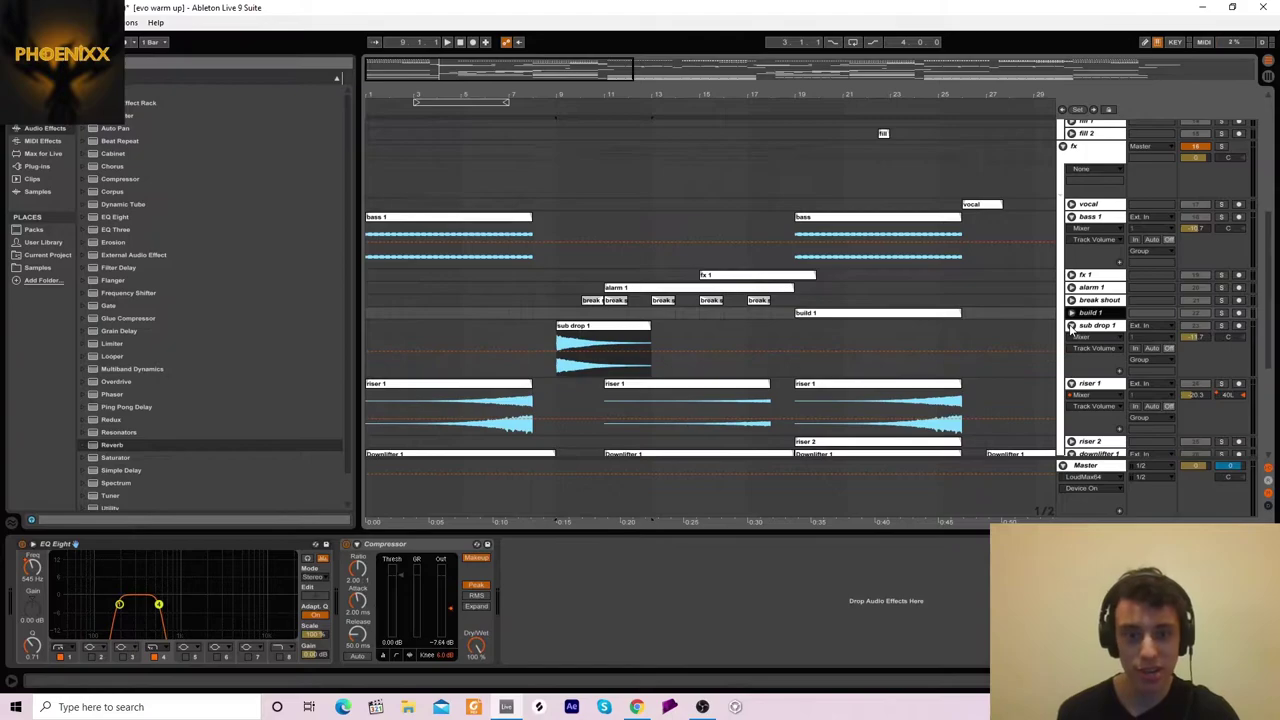
# Step: Solo sub drop 1 and play its impact clip from bar 9
pyautogui.click(570, 335)
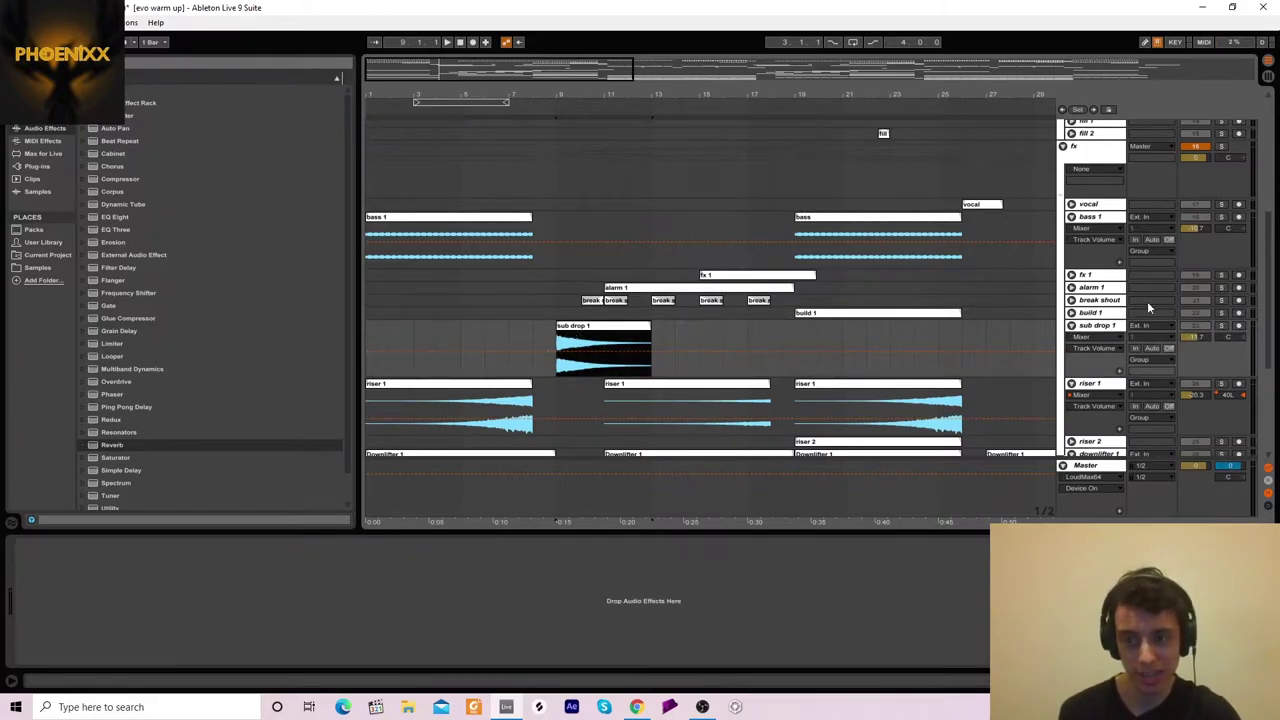
pyautogui.click(1221, 326)
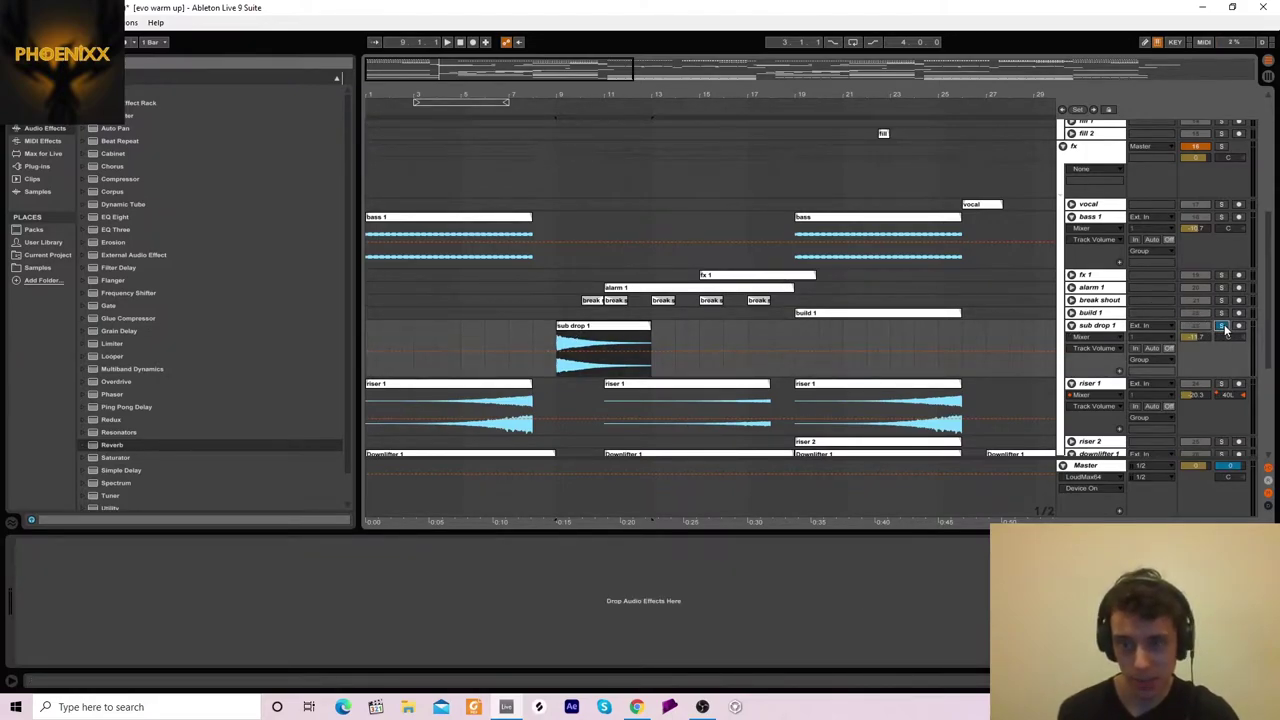
pyautogui.click(605, 334)
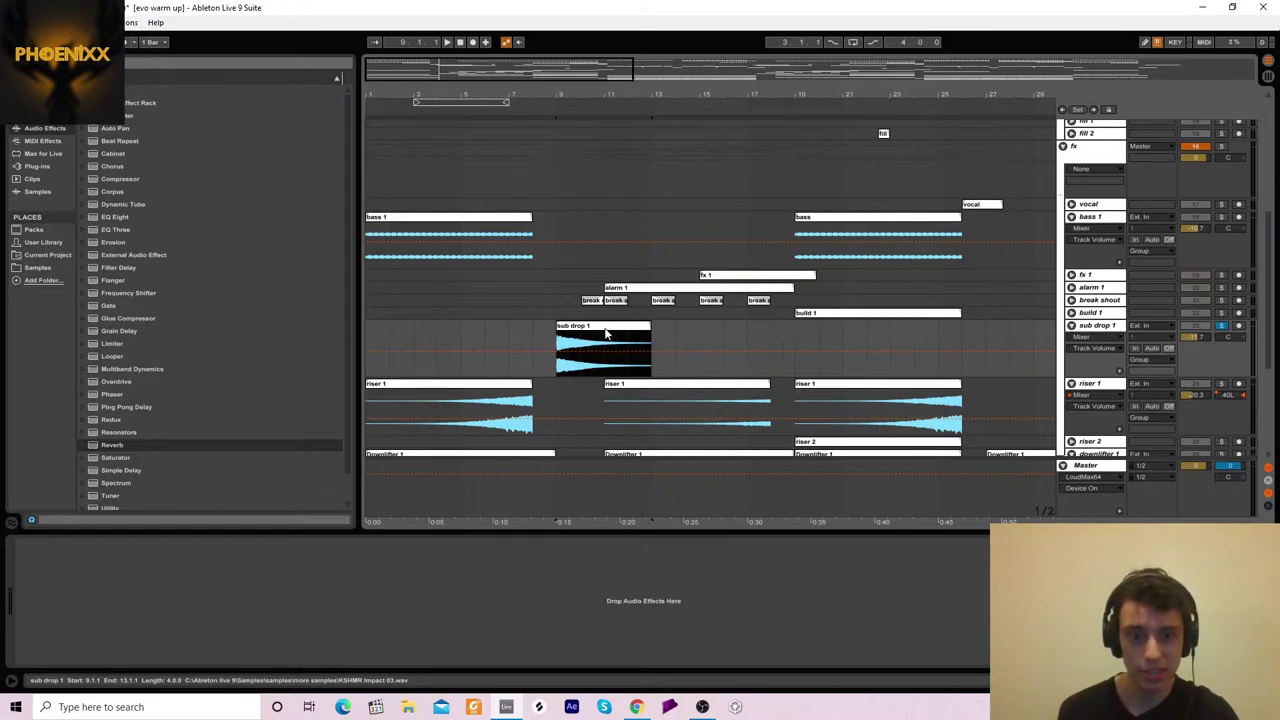
pyautogui.press('space')
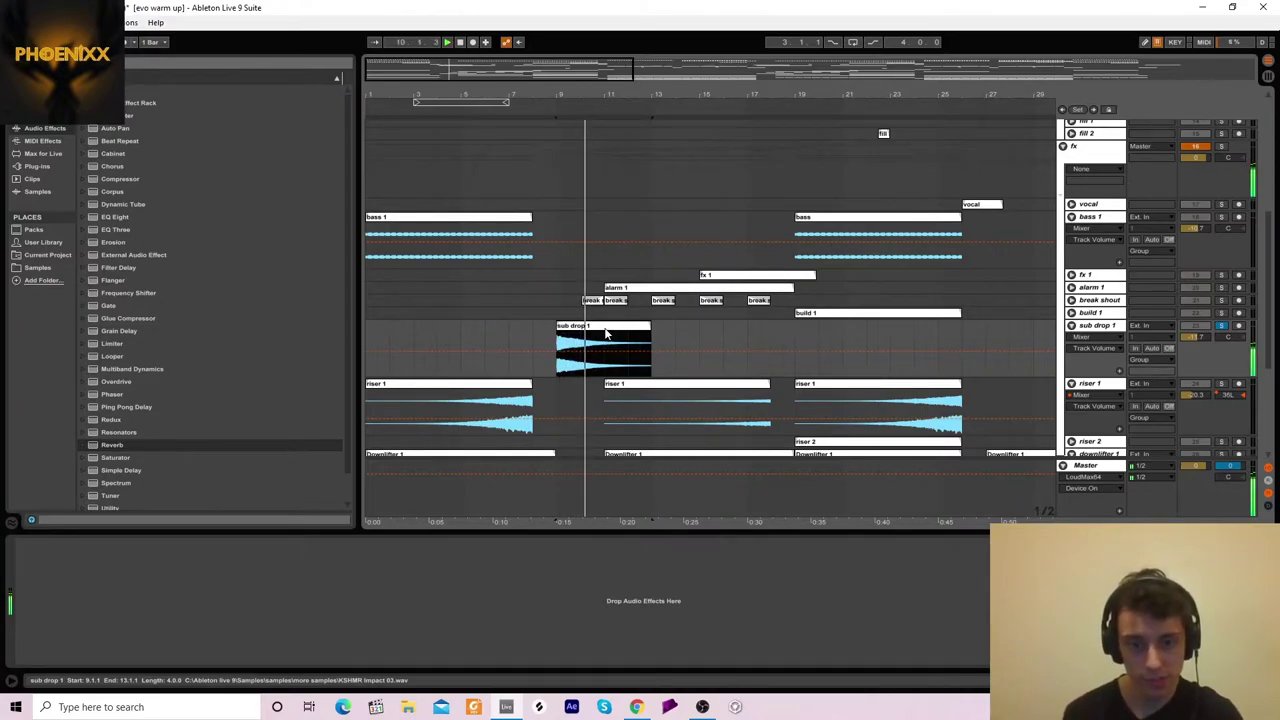
# Step: Unfold break shout and break fill 1, then solo and play break fill 1
pyautogui.click(592, 301)
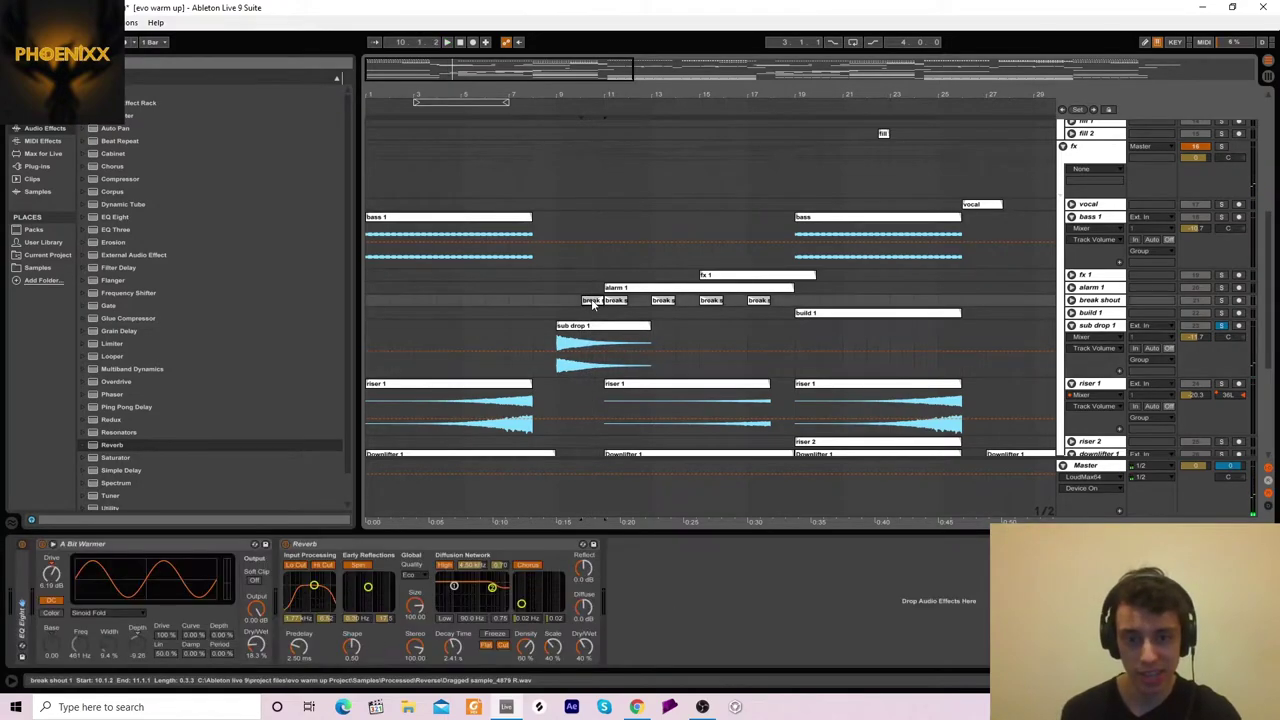
pyautogui.click(1071, 301)
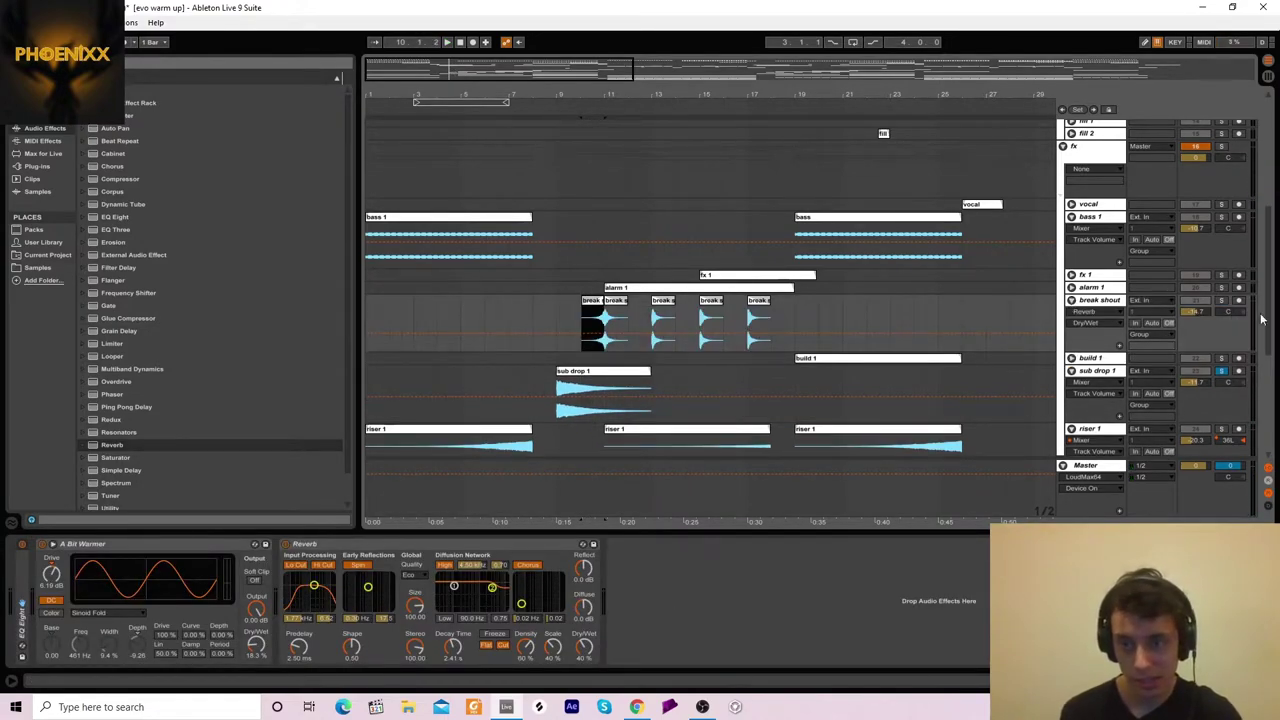
pyautogui.moveTo(1263, 320); pyautogui.dragTo(1269, 172)
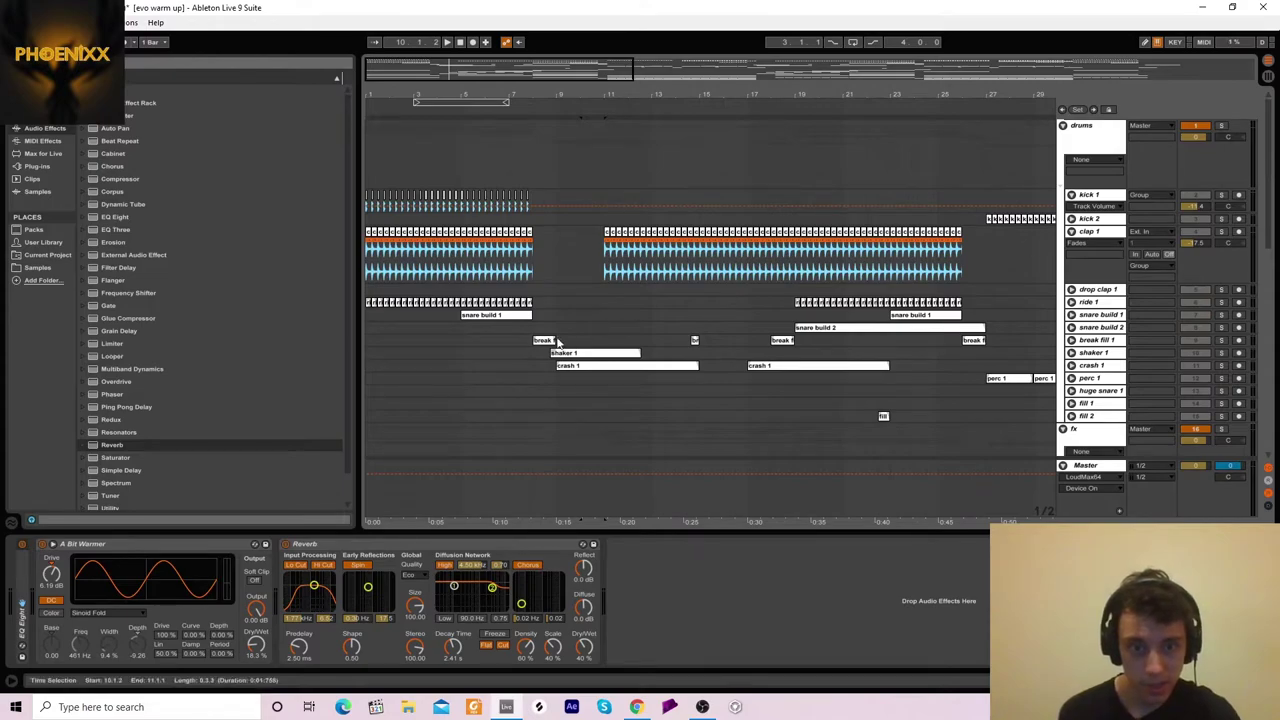
pyautogui.click(1062, 356)
pyautogui.click(1071, 341)
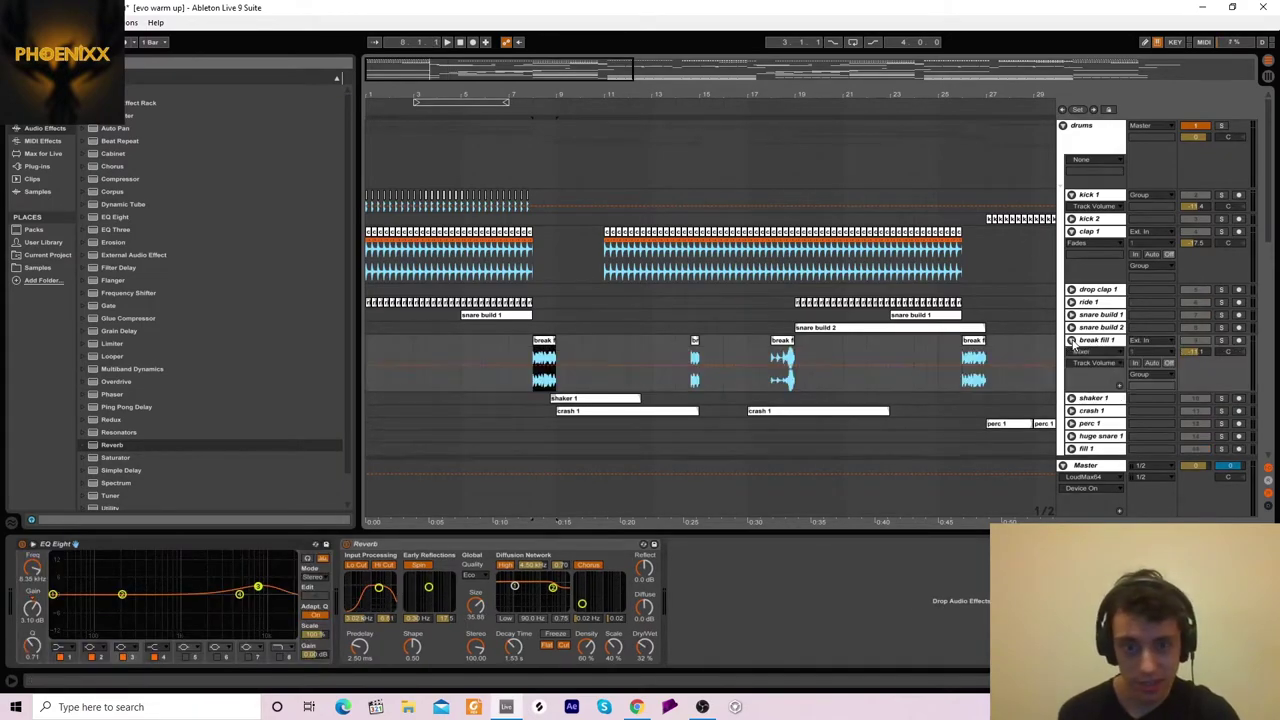
pyautogui.click(1220, 341)
pyautogui.press('space')
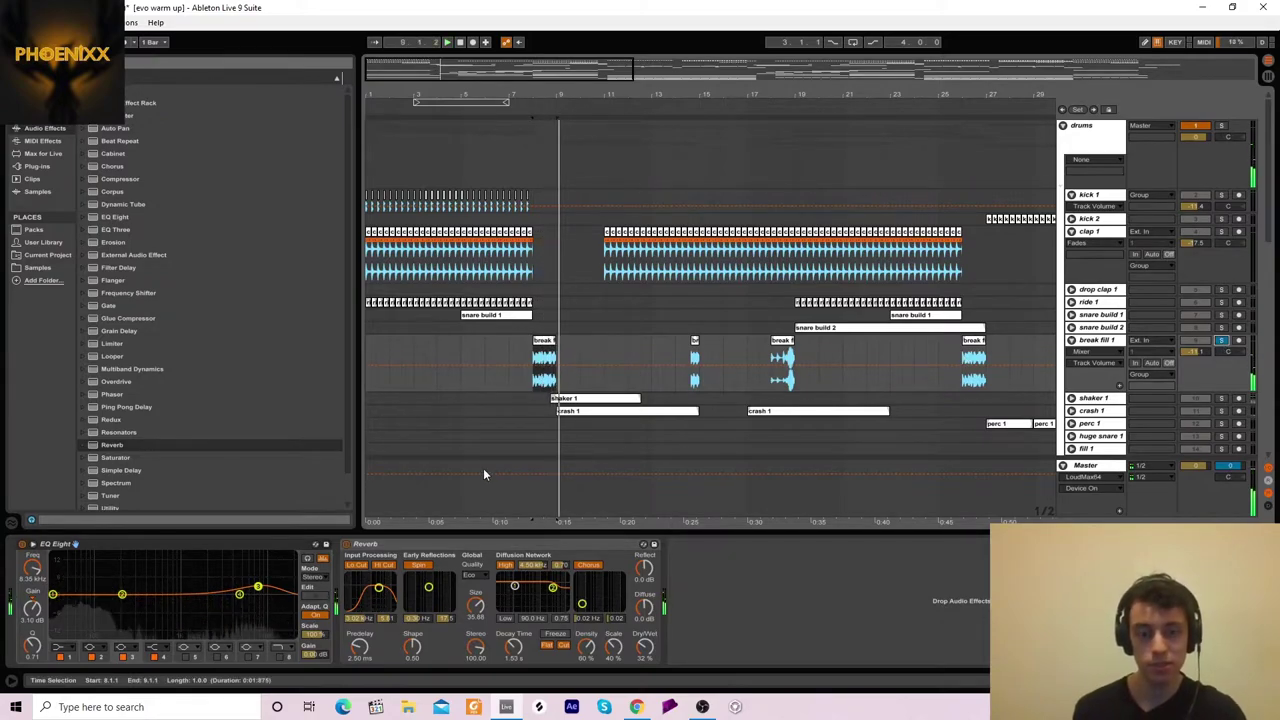
# Step: Unfold and solo shaker 1 and play it from bar 9
pyautogui.click(563, 402)
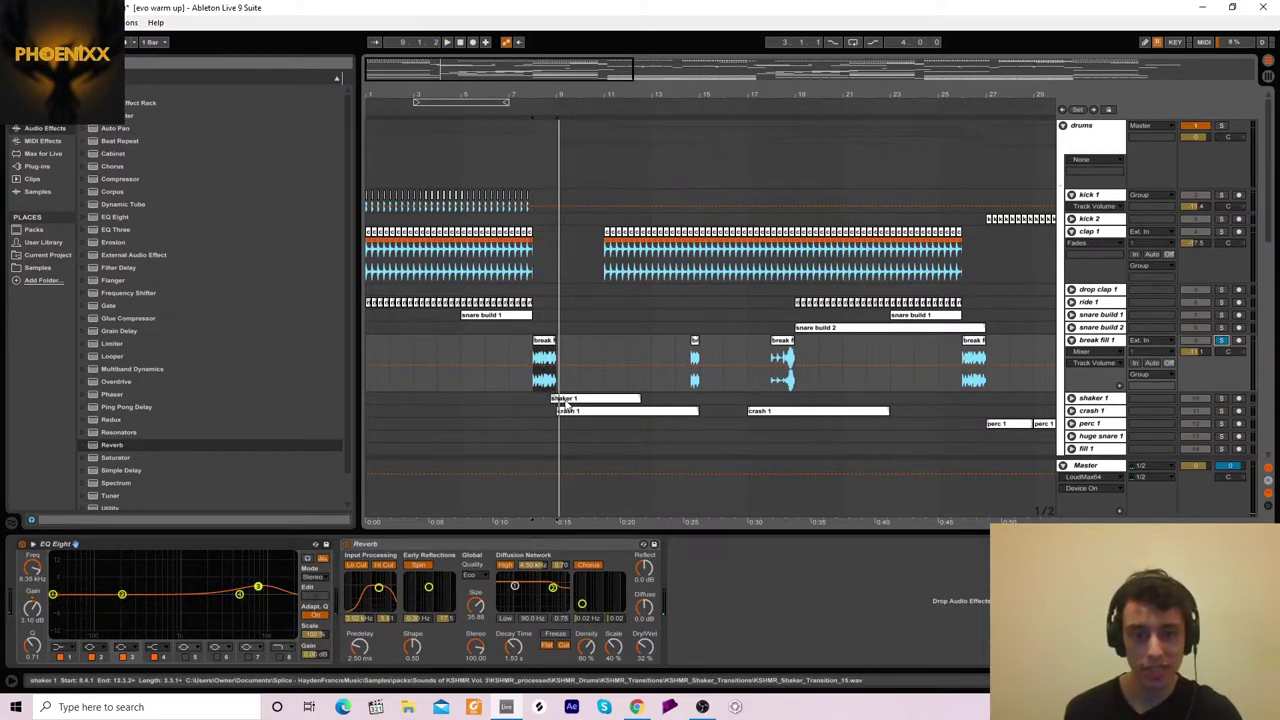
pyautogui.click(563, 402)
pyautogui.press('space')
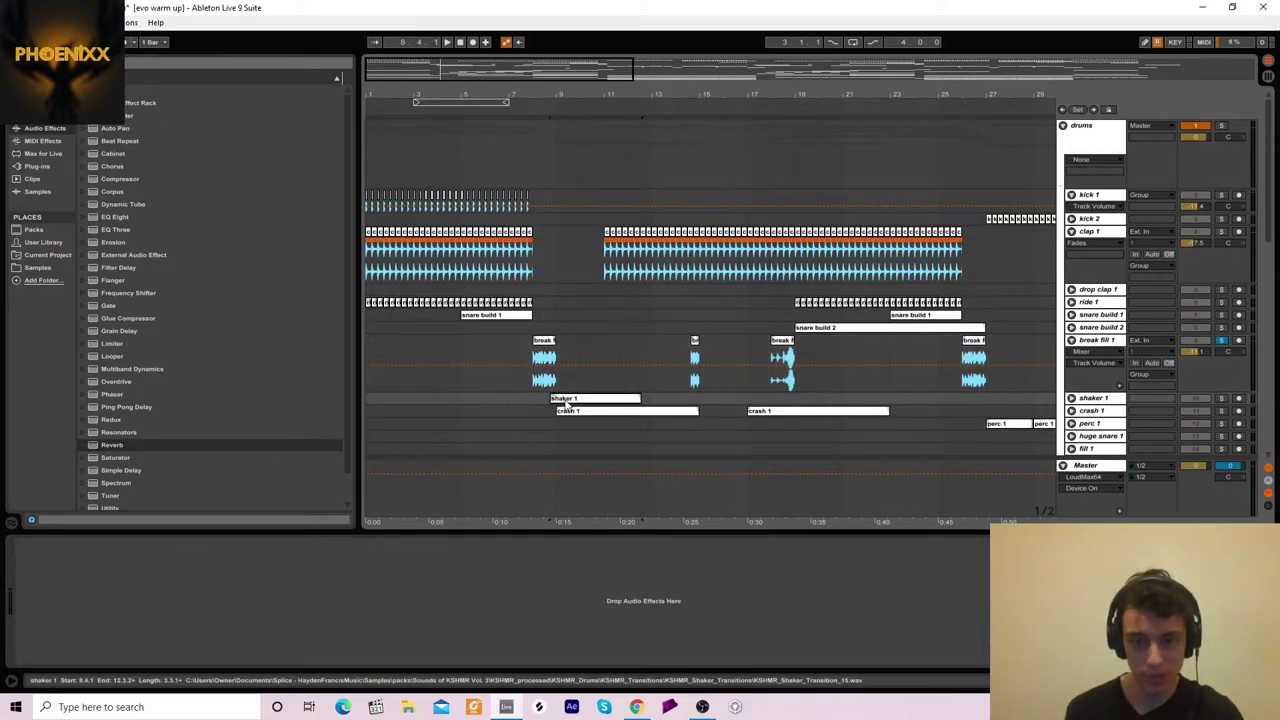
pyautogui.click(1071, 398)
pyautogui.click(1221, 398)
pyautogui.press('space')
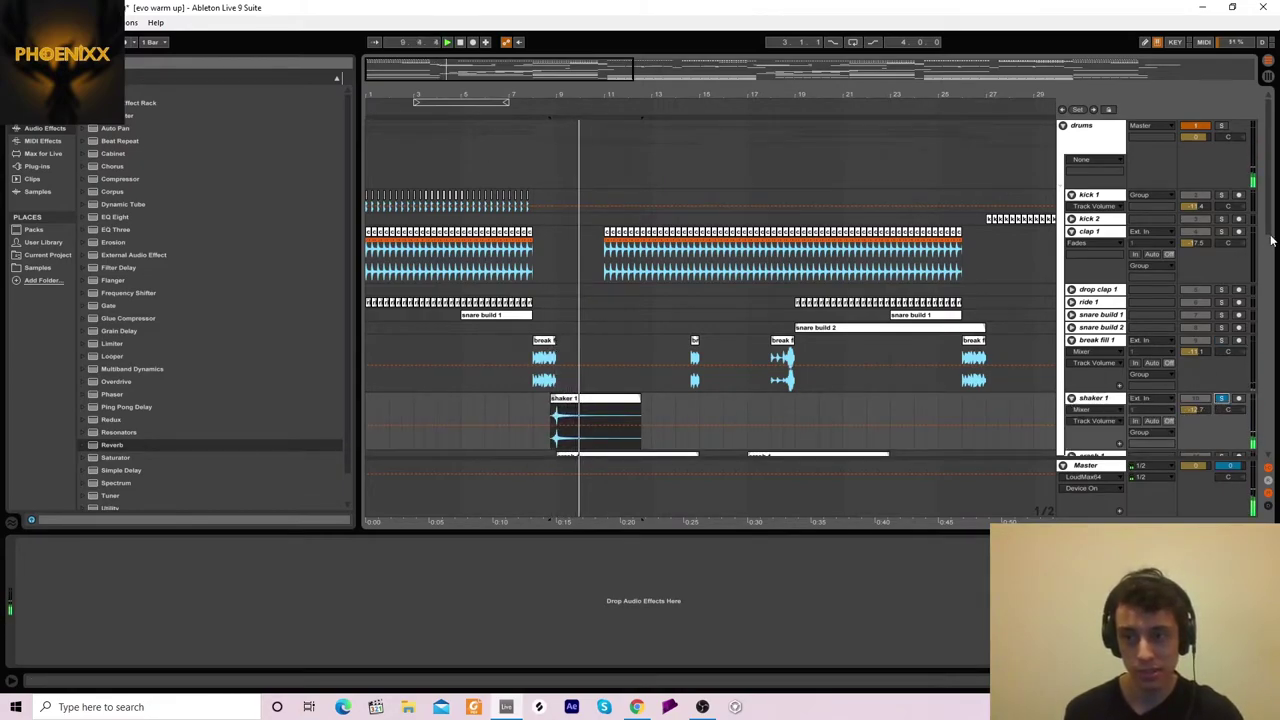
# Step: Unfold and solo the crash 1 track and play it
pyautogui.scroll(-5, 1072, 300)
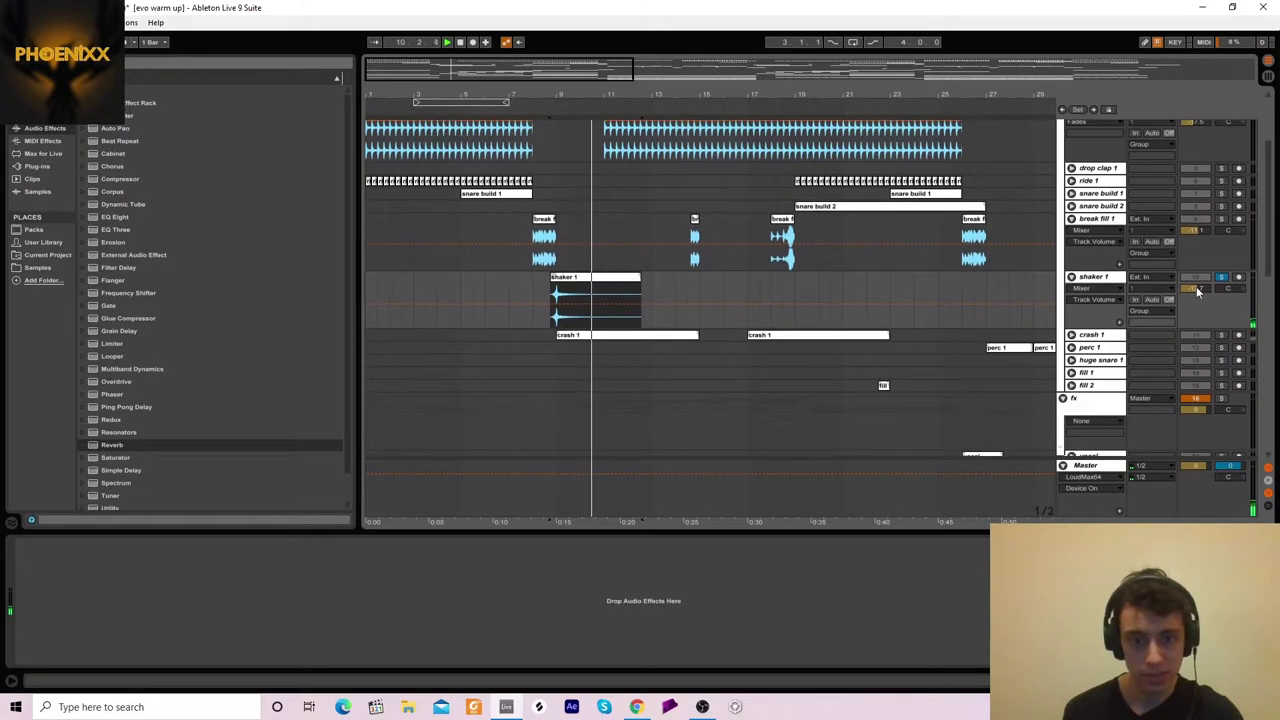
pyautogui.click(1071, 347)
pyautogui.click(1072, 348)
pyautogui.click(1071, 336)
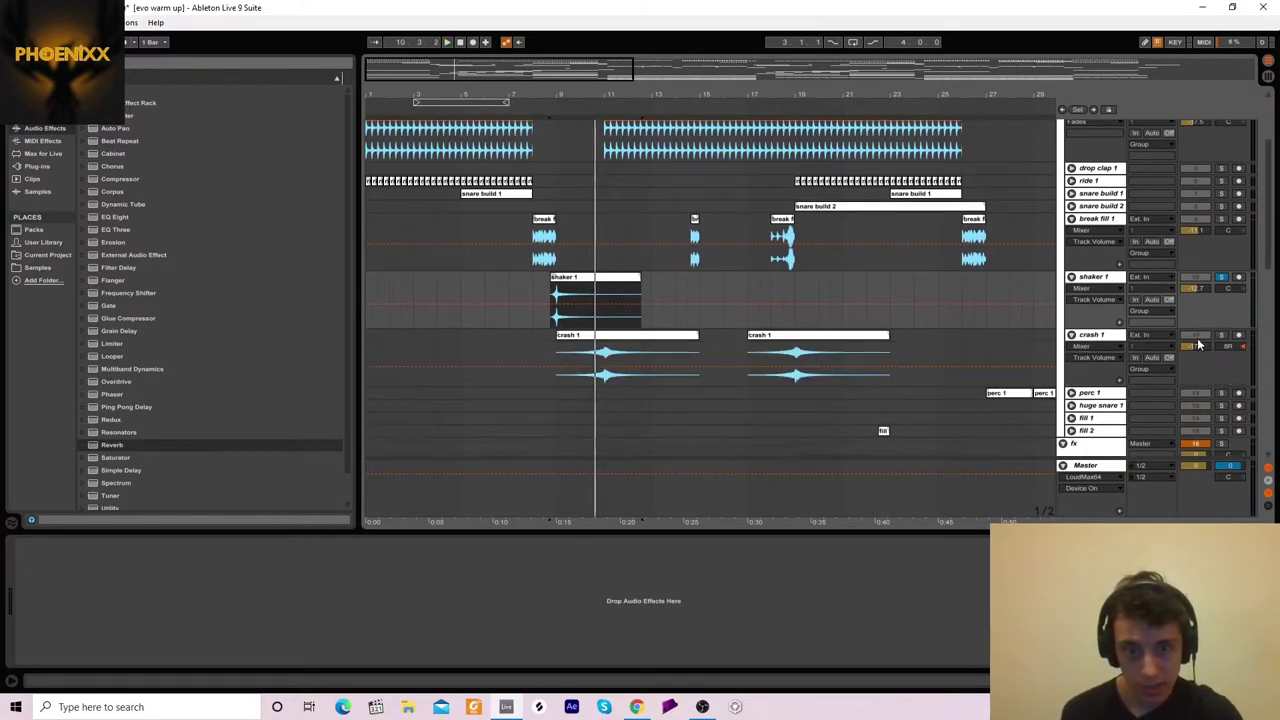
pyautogui.click(1221, 336)
pyautogui.press('space')
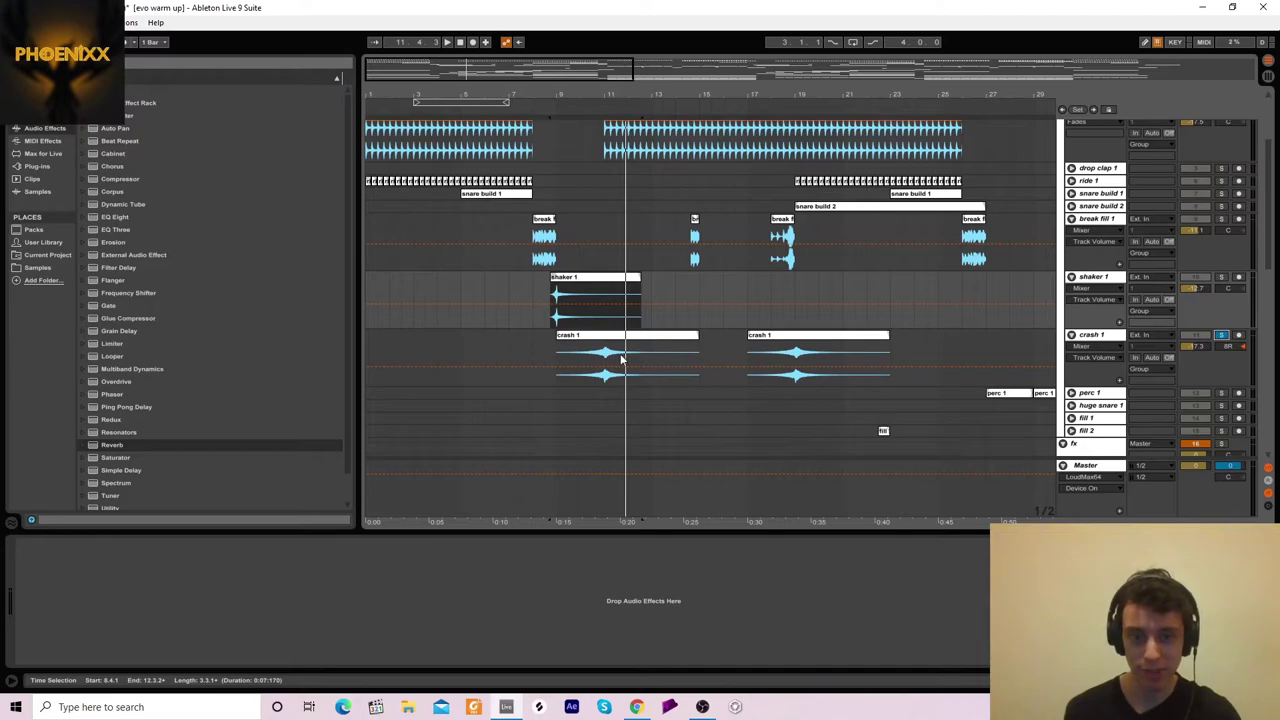
# Step: Reverse bars 11–13 of the crash 1 clip in the Sample box
pyautogui.moveTo(606, 358); pyautogui.dragTo(638, 354)
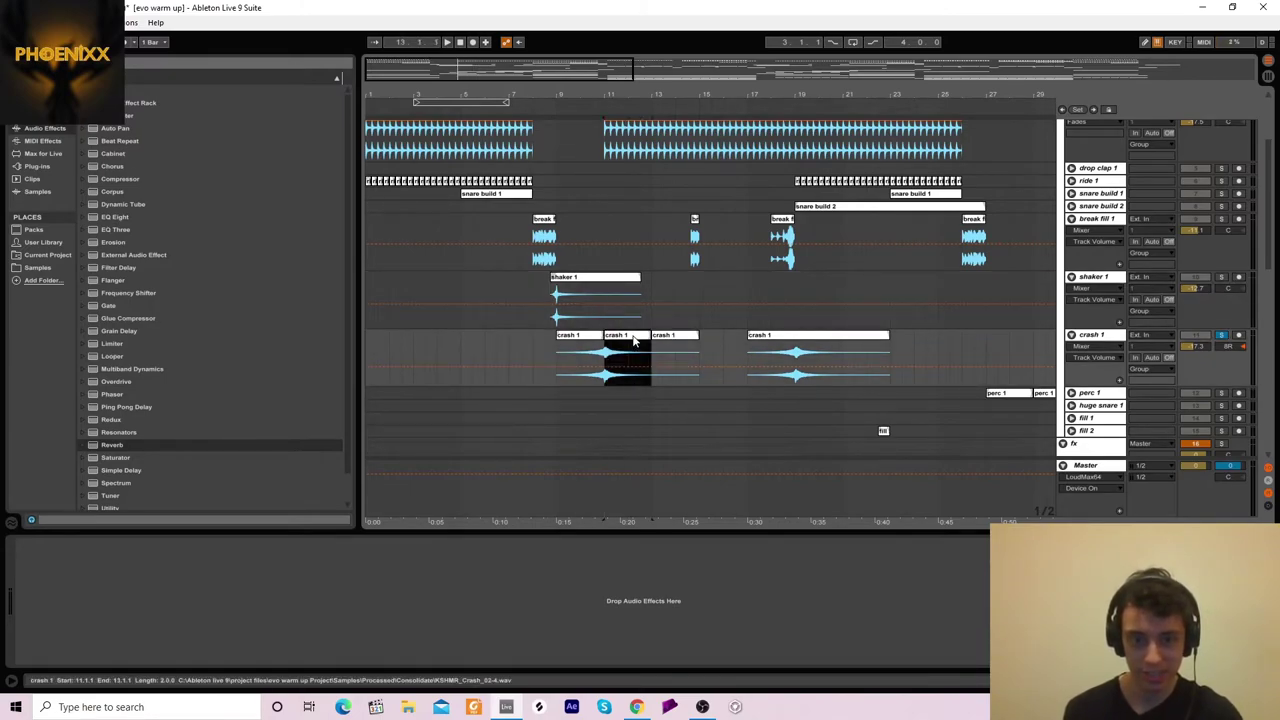
pyautogui.doubleClick(629, 343)
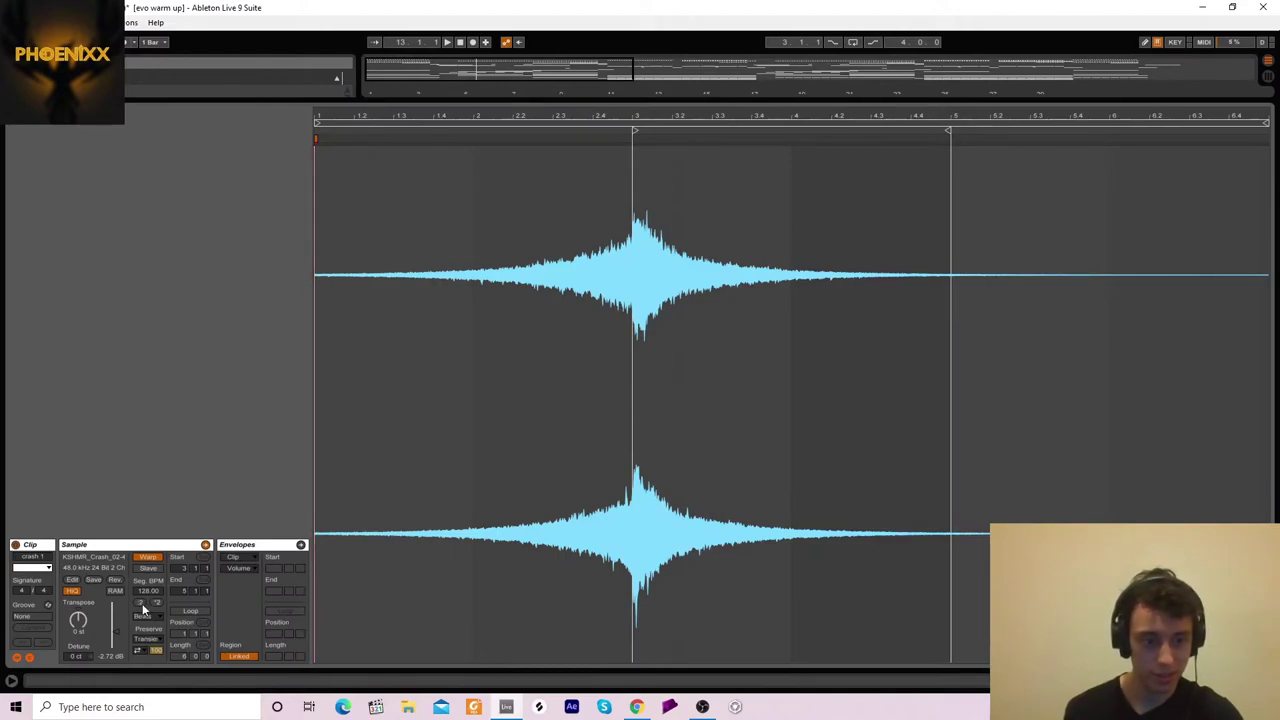
pyautogui.click(117, 580)
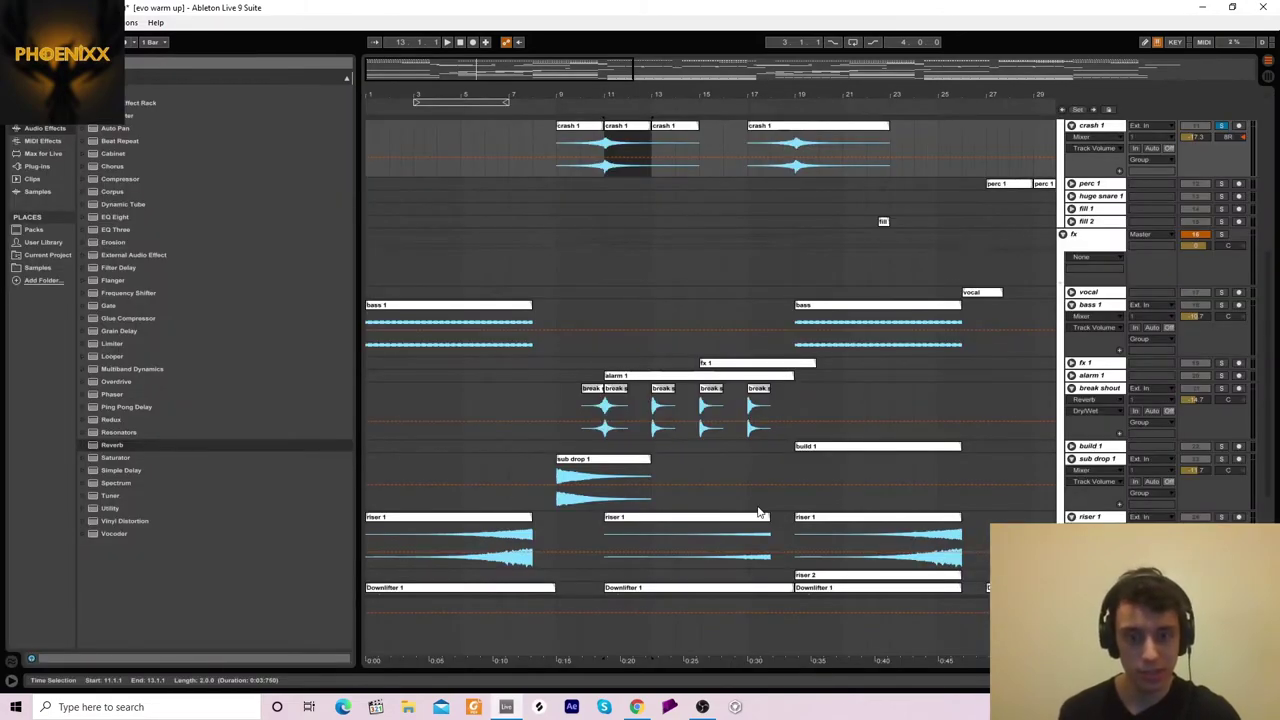
# Step: Join the three crash 1 clips into one, then solo, audition and fold break shout
pyautogui.hotkey('ctrl', 'j')
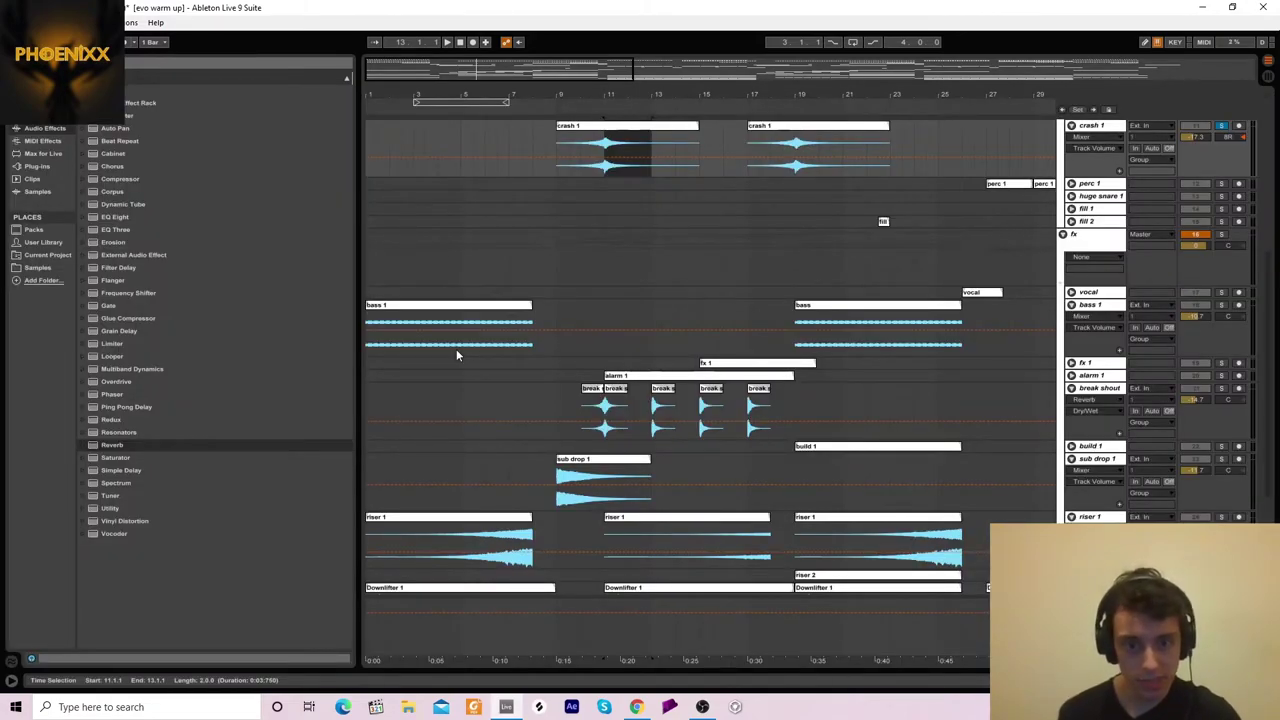
pyautogui.click(592, 405)
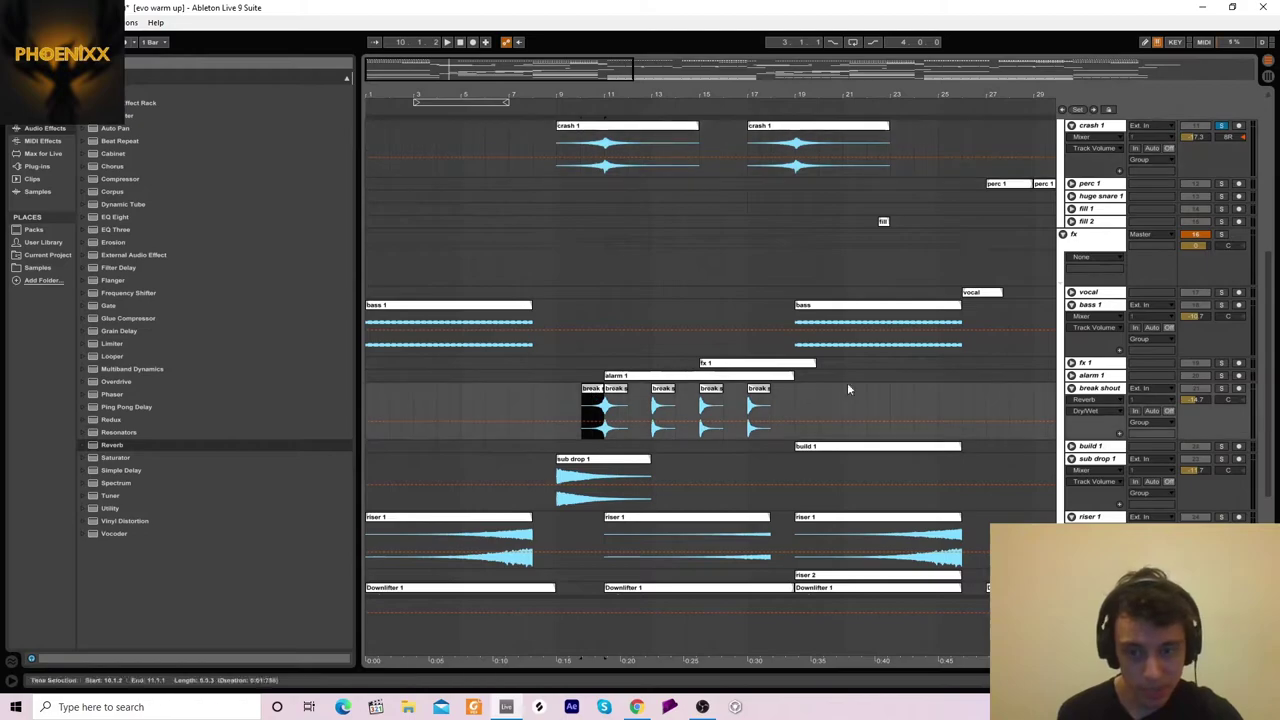
pyautogui.press('space')
pyautogui.click(1220, 389)
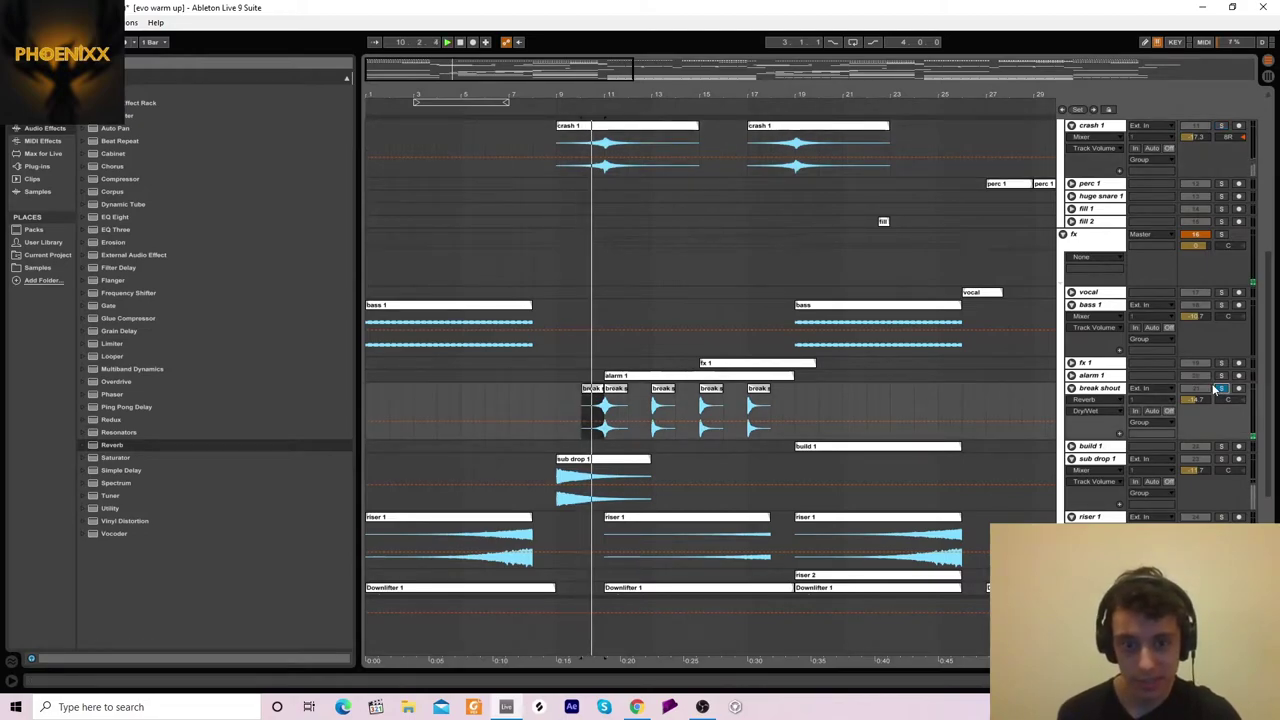
pyautogui.click(1071, 389)
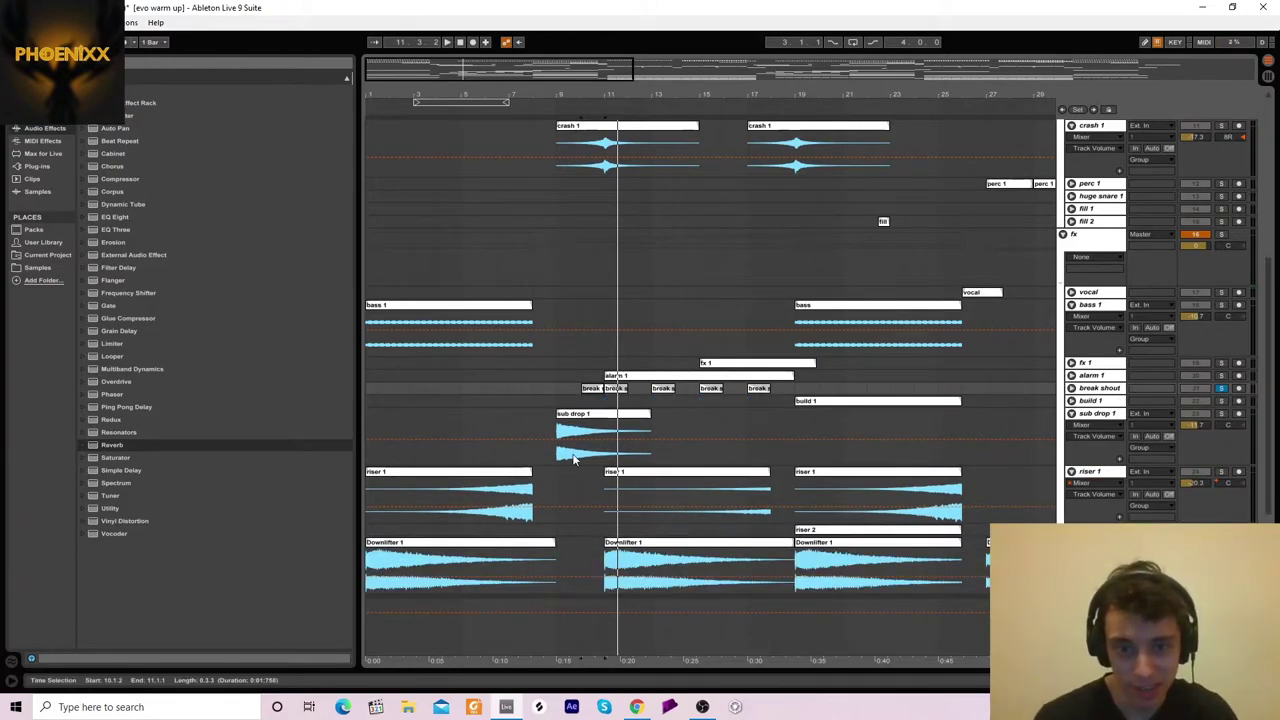
# Step: Unfold and solo alarm 1, play it, and show its LFOTool effect
pyautogui.click(1068, 375)
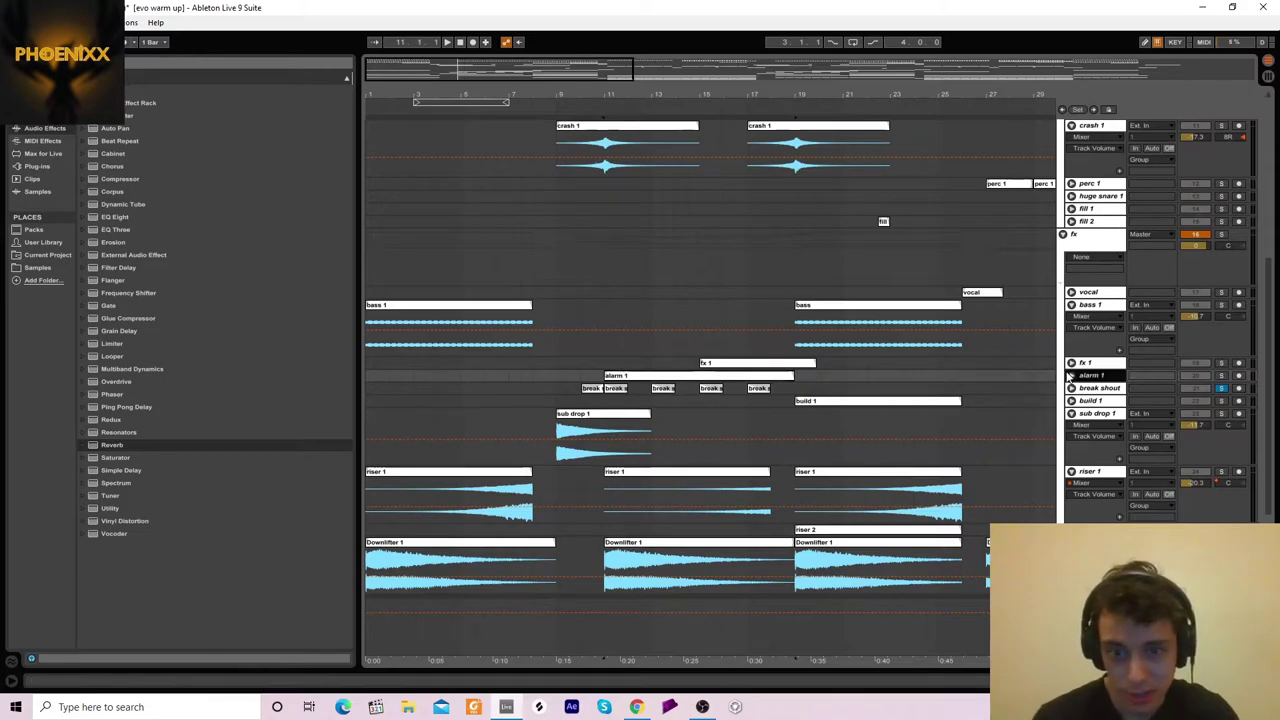
pyautogui.click(1071, 376)
pyautogui.click(1224, 376)
pyautogui.press('space')
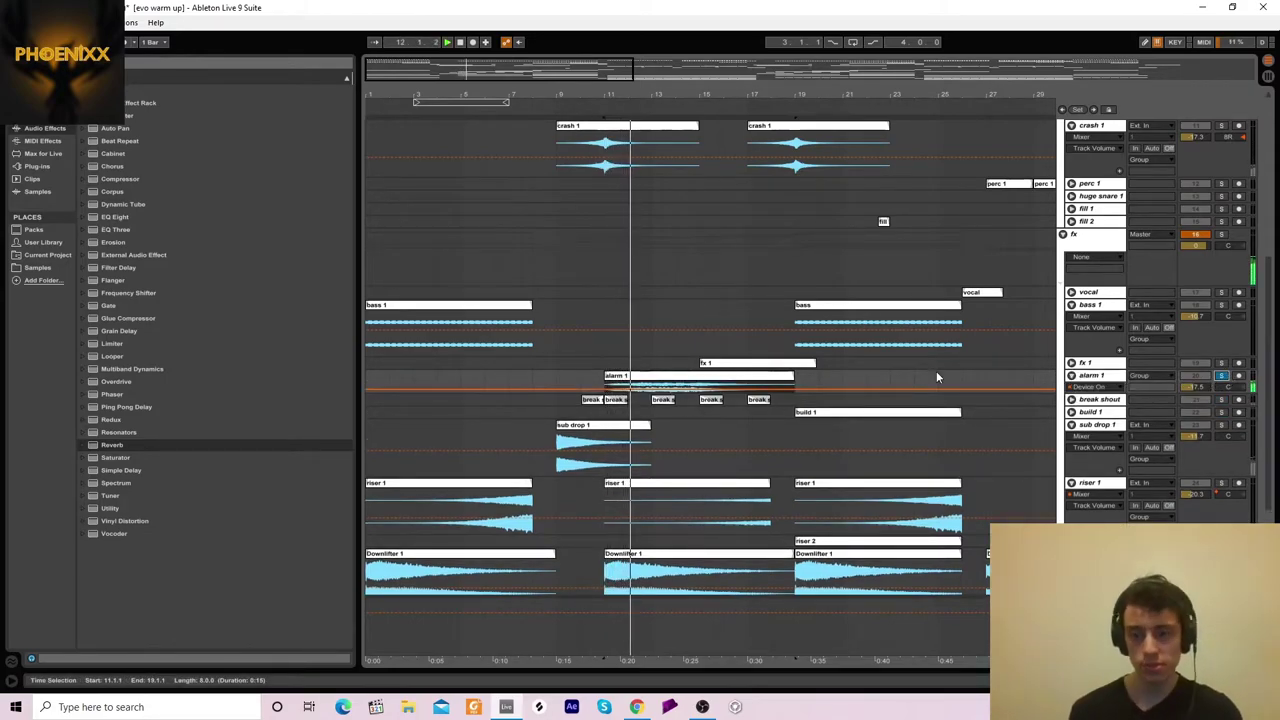
pyautogui.doubleClick(1097, 377)
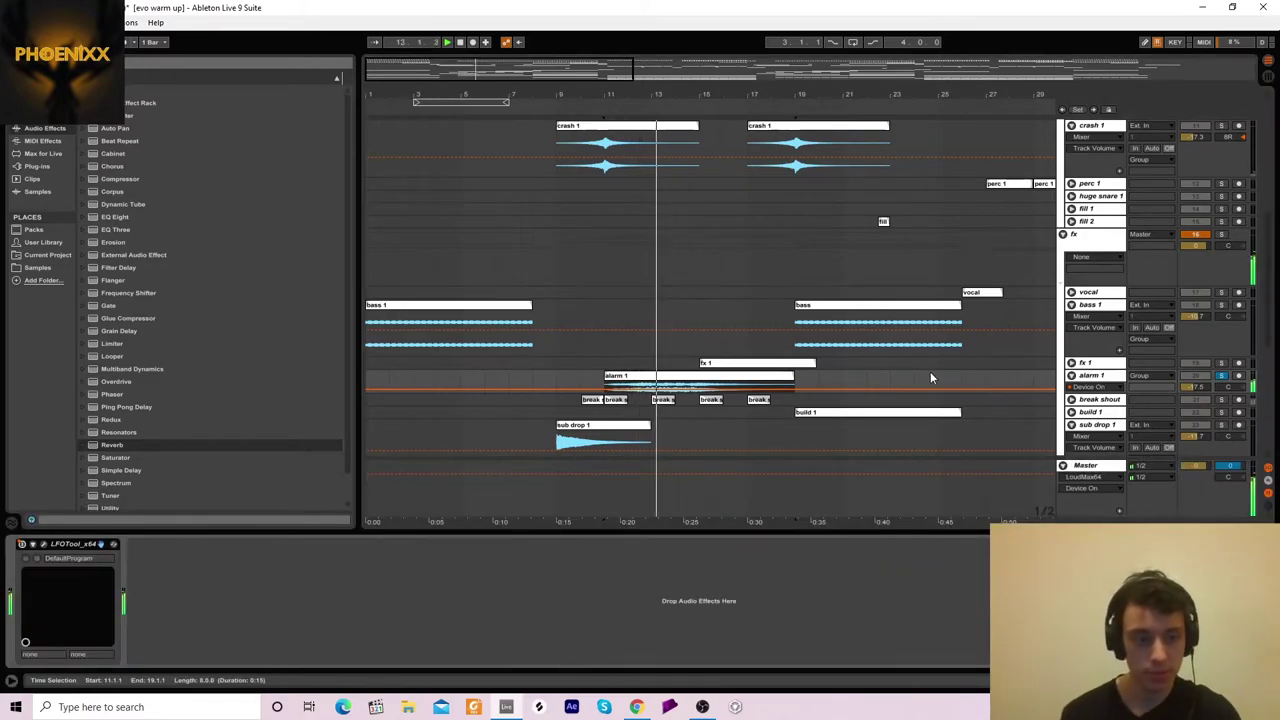
# Step: Unfold fx 1 and play from the start of its clip
pyautogui.click(1071, 362)
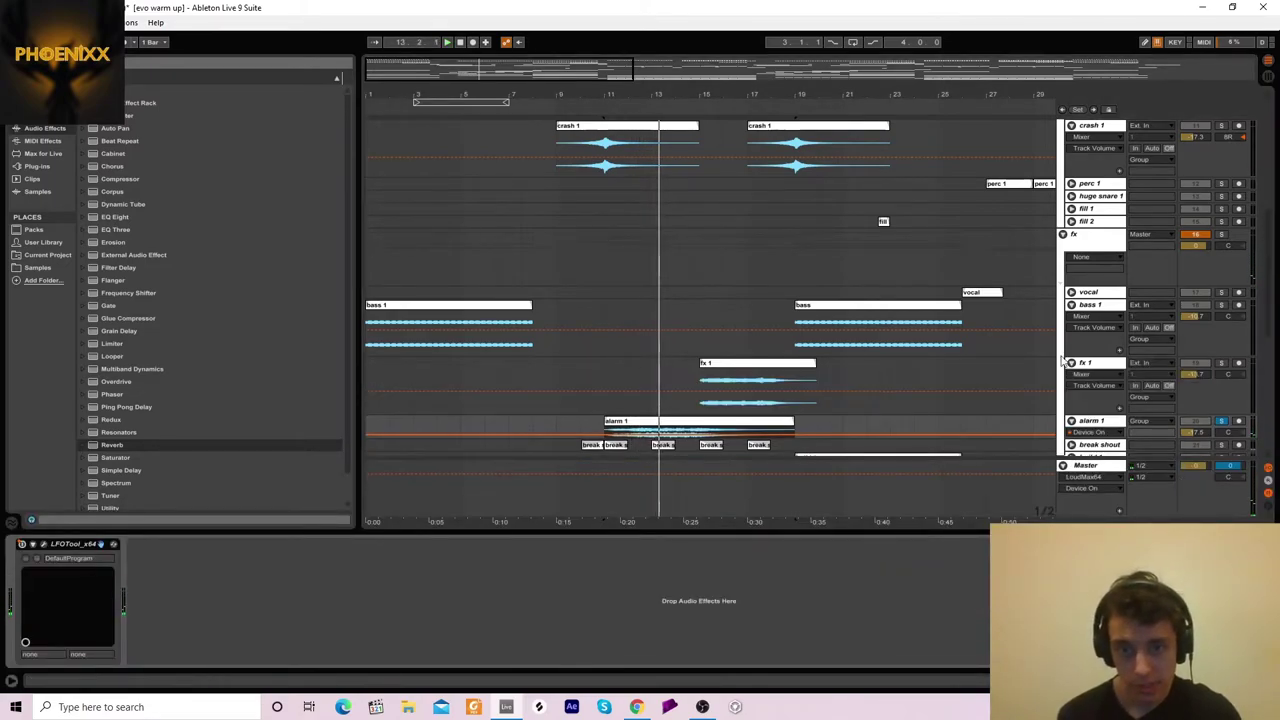
pyautogui.click(778, 370)
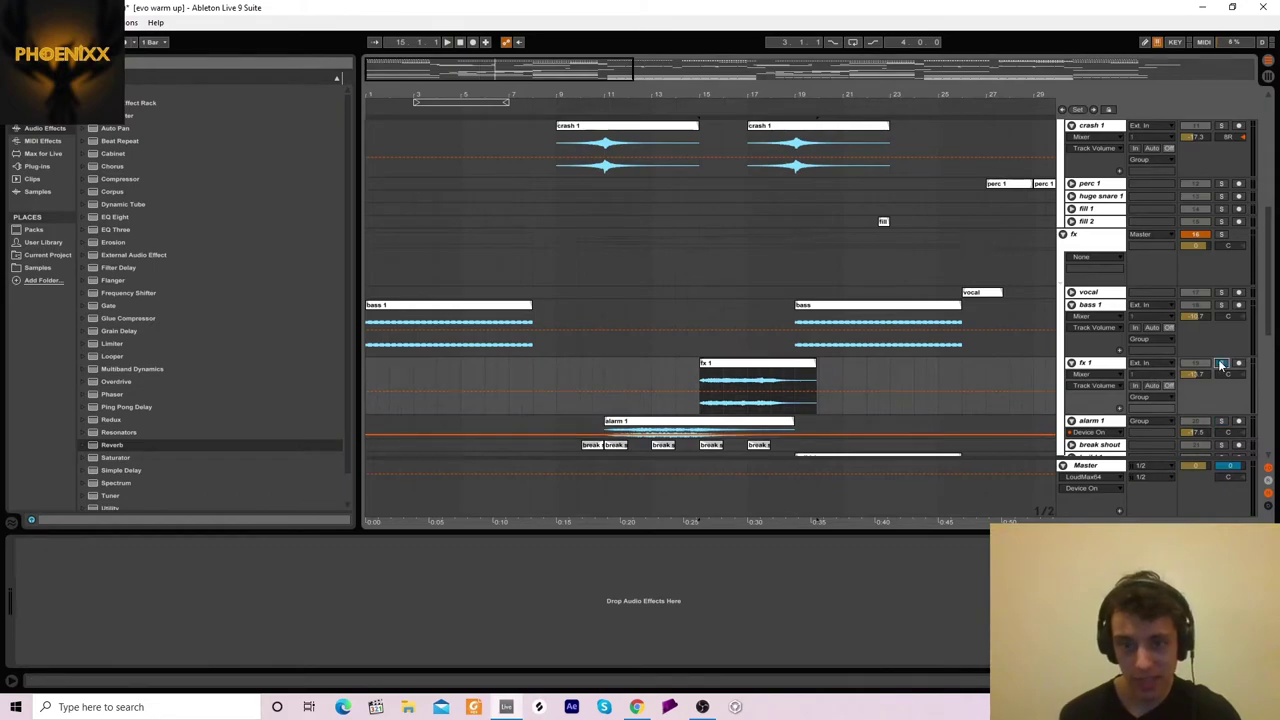
pyautogui.press('space')
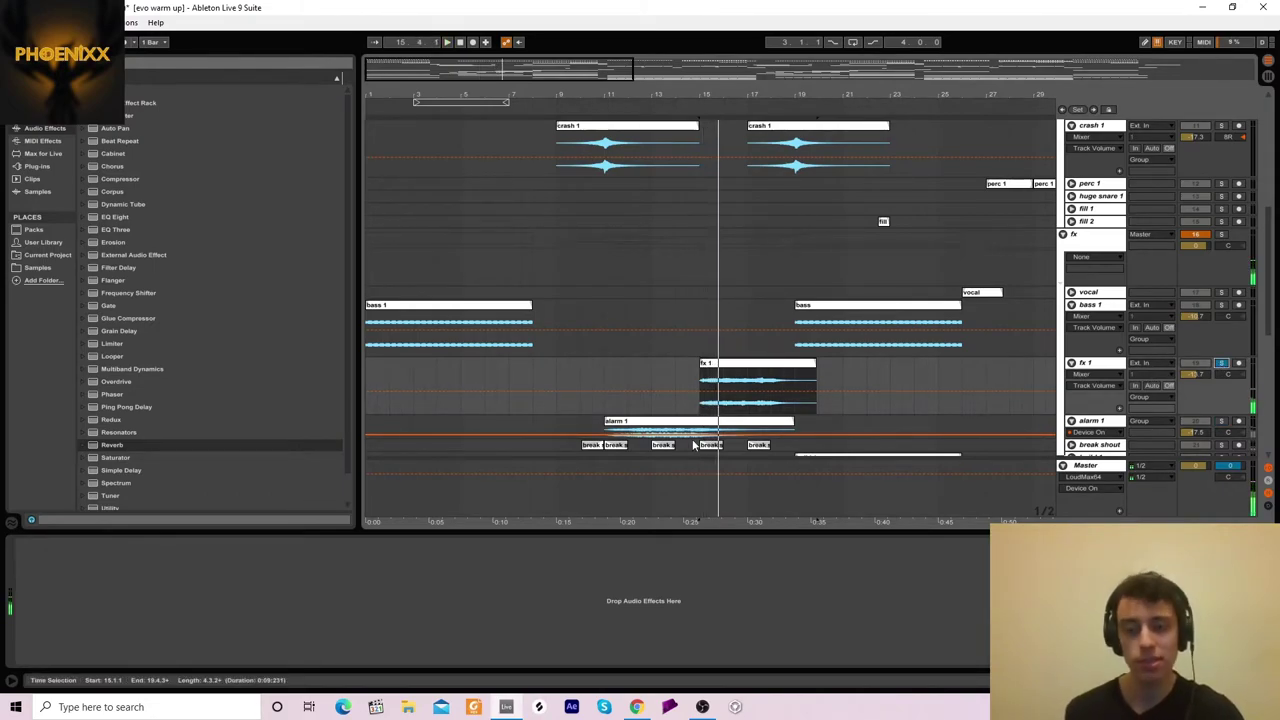
# Step: Fold bass 1 and fx 1, then re-expand the fx group and scroll back up
pyautogui.click(1071, 305)
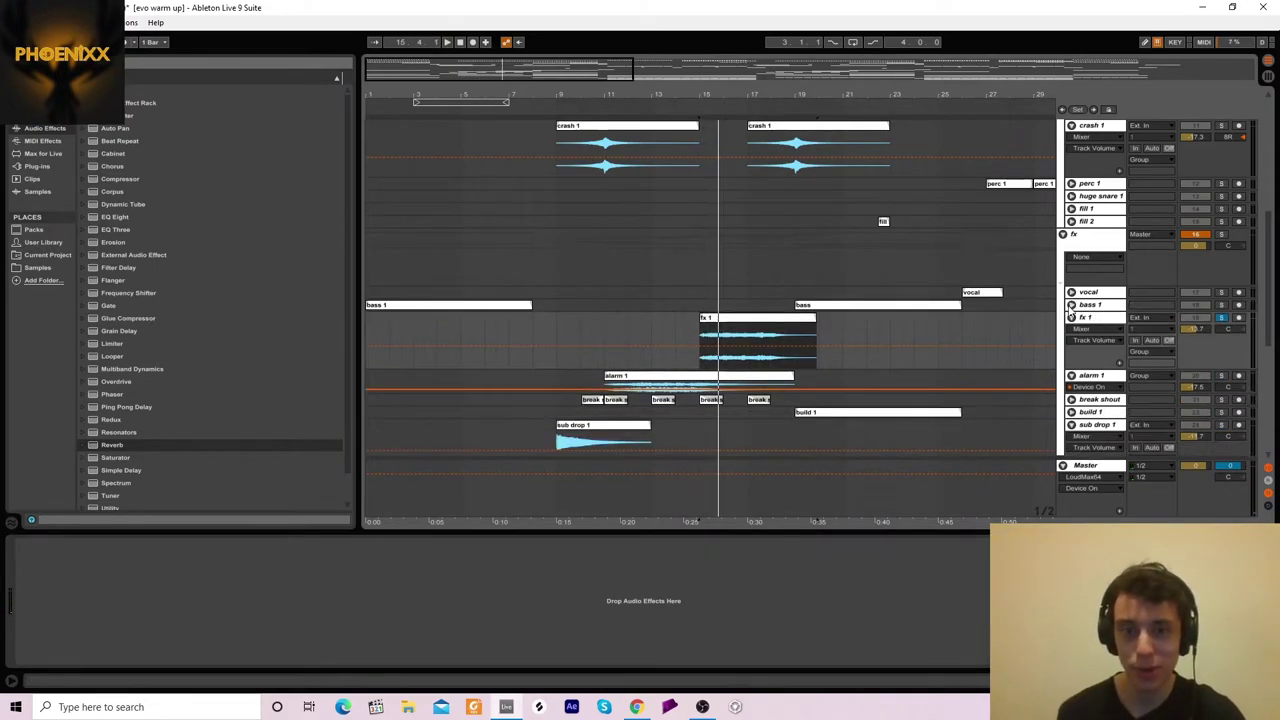
pyautogui.click(1071, 318)
pyautogui.click(1064, 235)
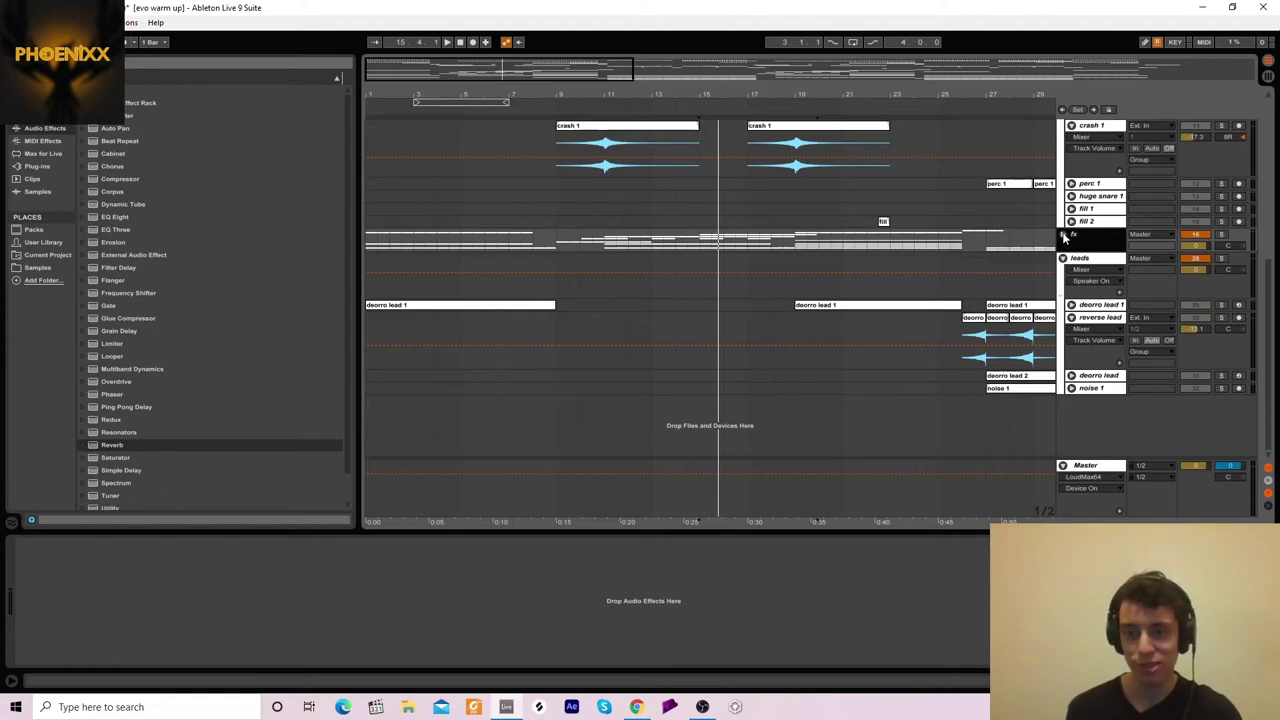
pyautogui.click(1064, 235)
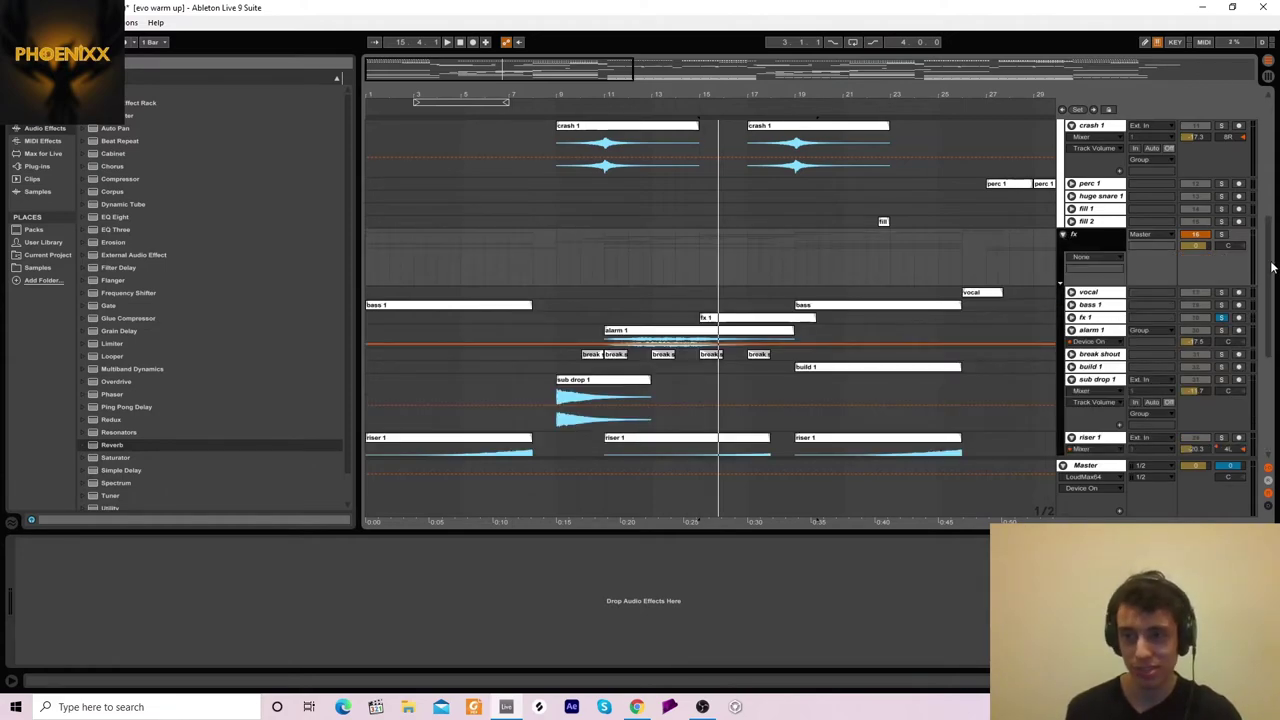
pyautogui.moveTo(1270, 265); pyautogui.dragTo(1270, 280)
pyautogui.scroll(5, 1270, 280)
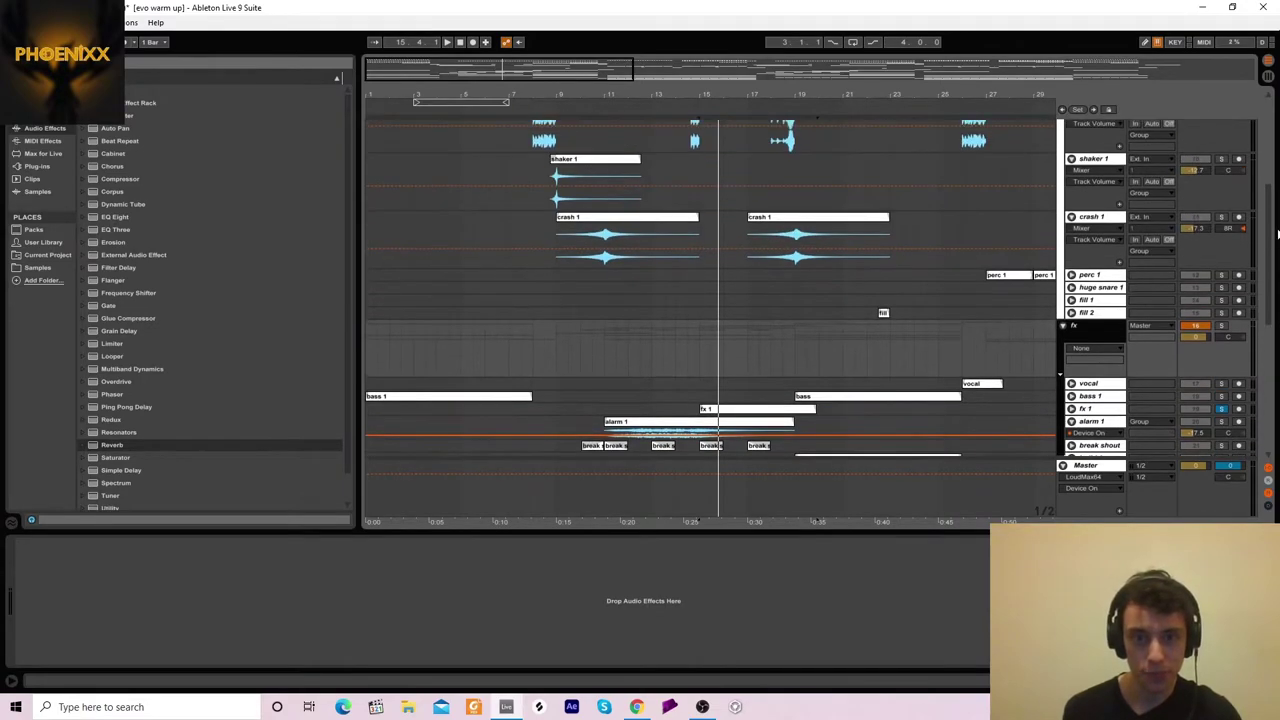
# Step: Play the break fill clip, jump to bar 18, then play the second crash 1 clip
pyautogui.click(695, 233)
pyautogui.press('space')
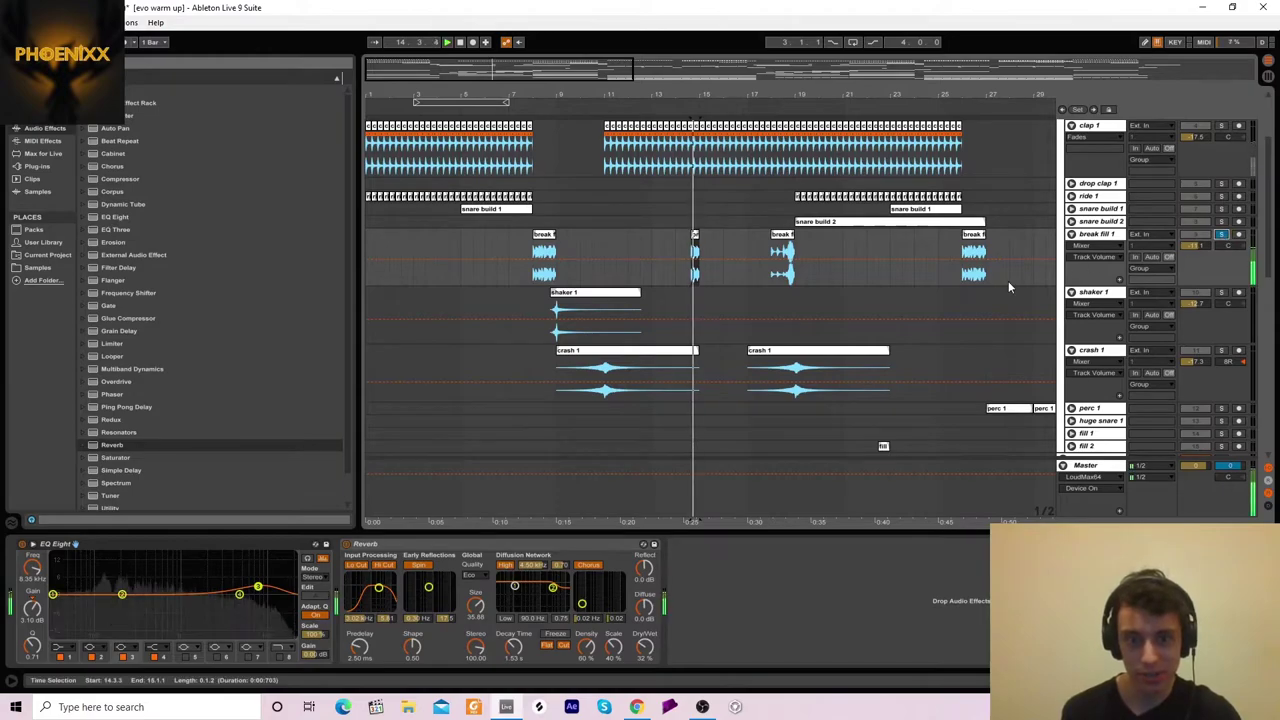
pyautogui.click(775, 276)
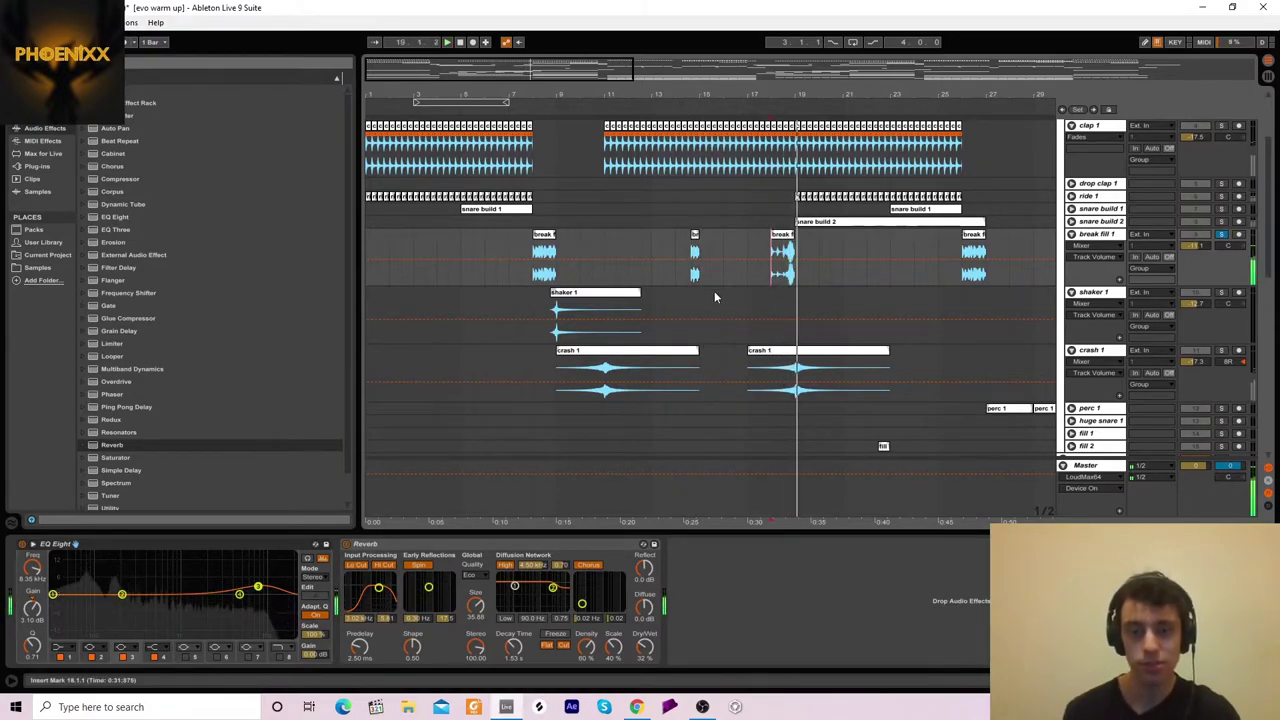
pyautogui.press('space')
pyautogui.click(762, 351)
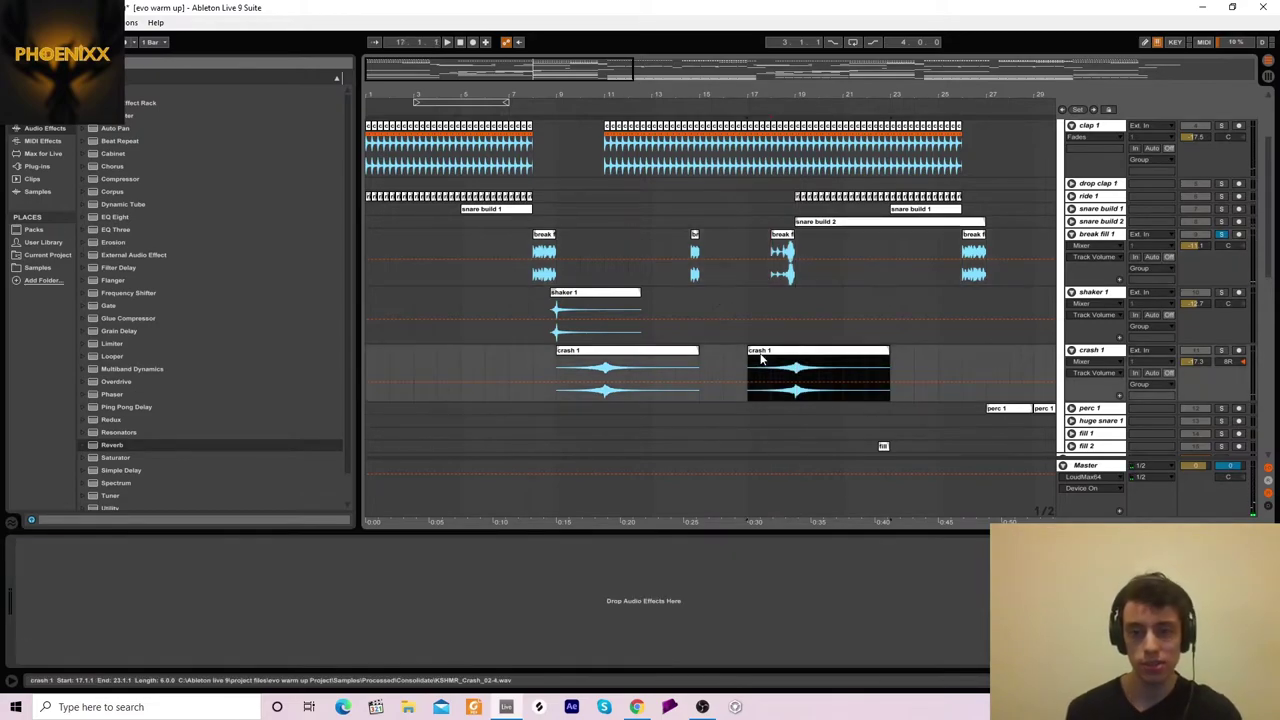
pyautogui.press('space')
# Step: Play clap 1 from bar 11, briefly soloing it, then stop
pyautogui.scroll(3, 1262, 220)
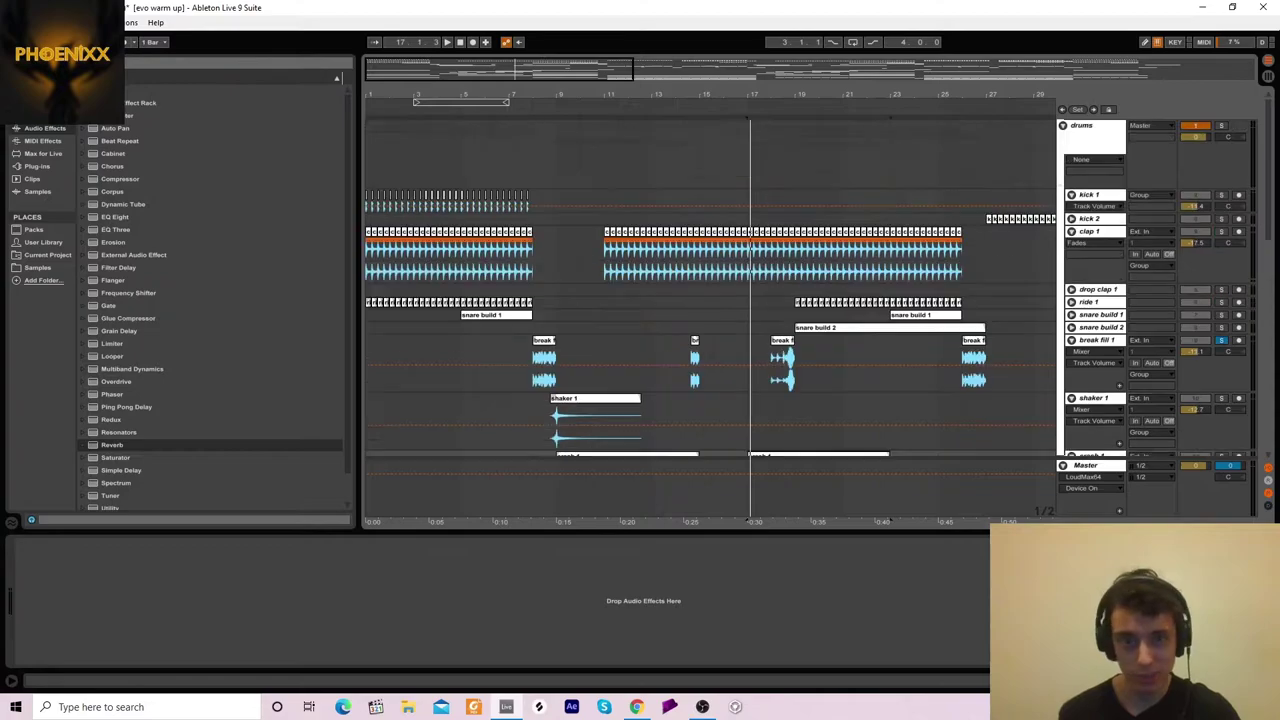
pyautogui.click(606, 251)
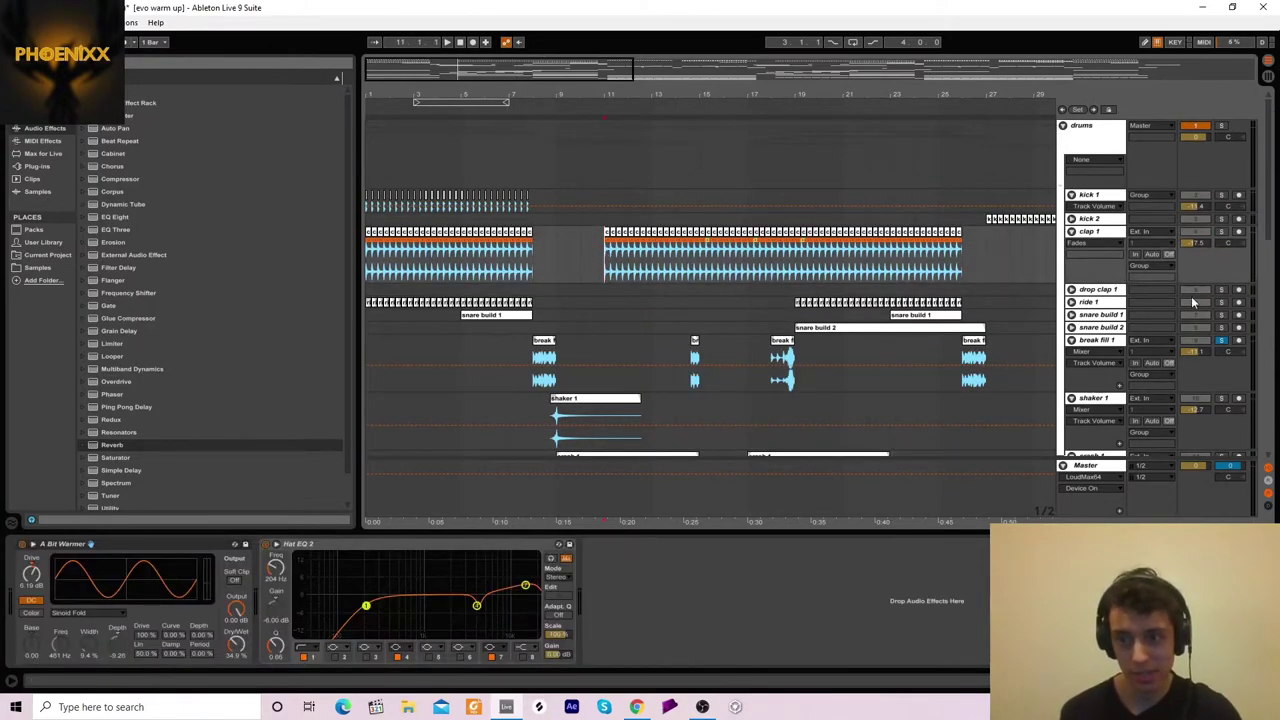
pyautogui.click(1220, 342)
pyautogui.press('space')
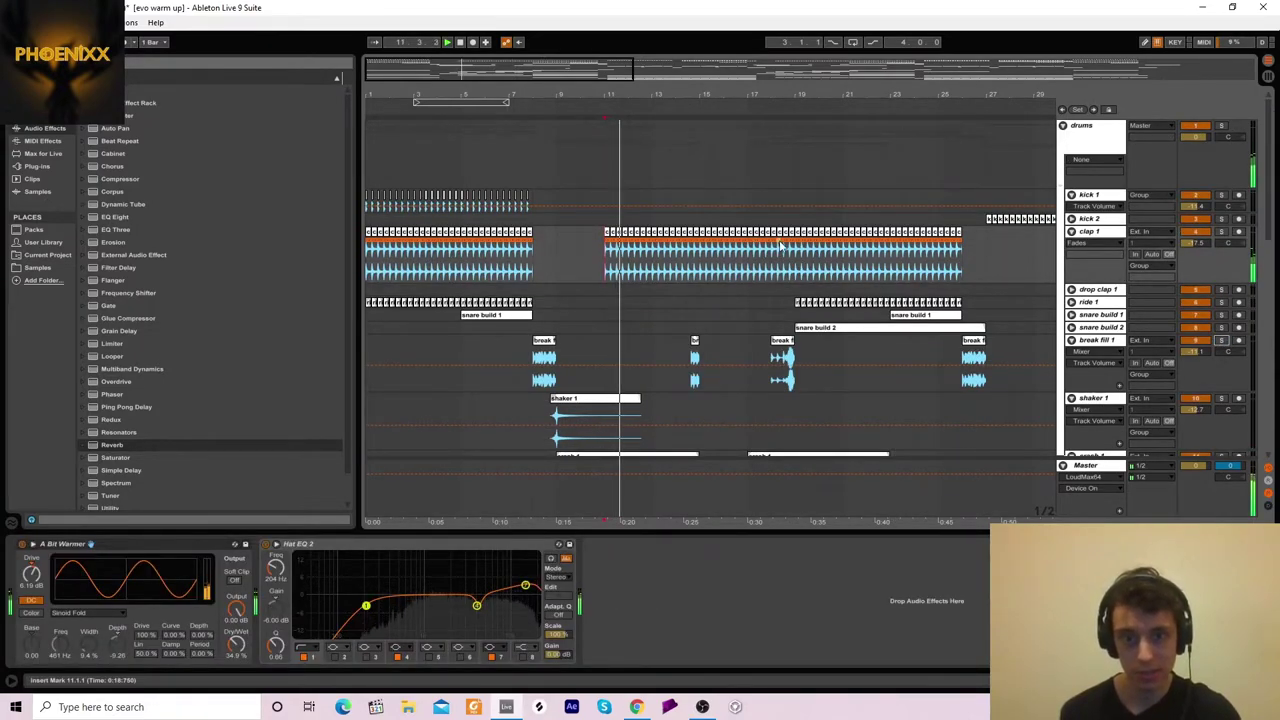
pyautogui.click(1220, 233)
pyautogui.click(1220, 233)
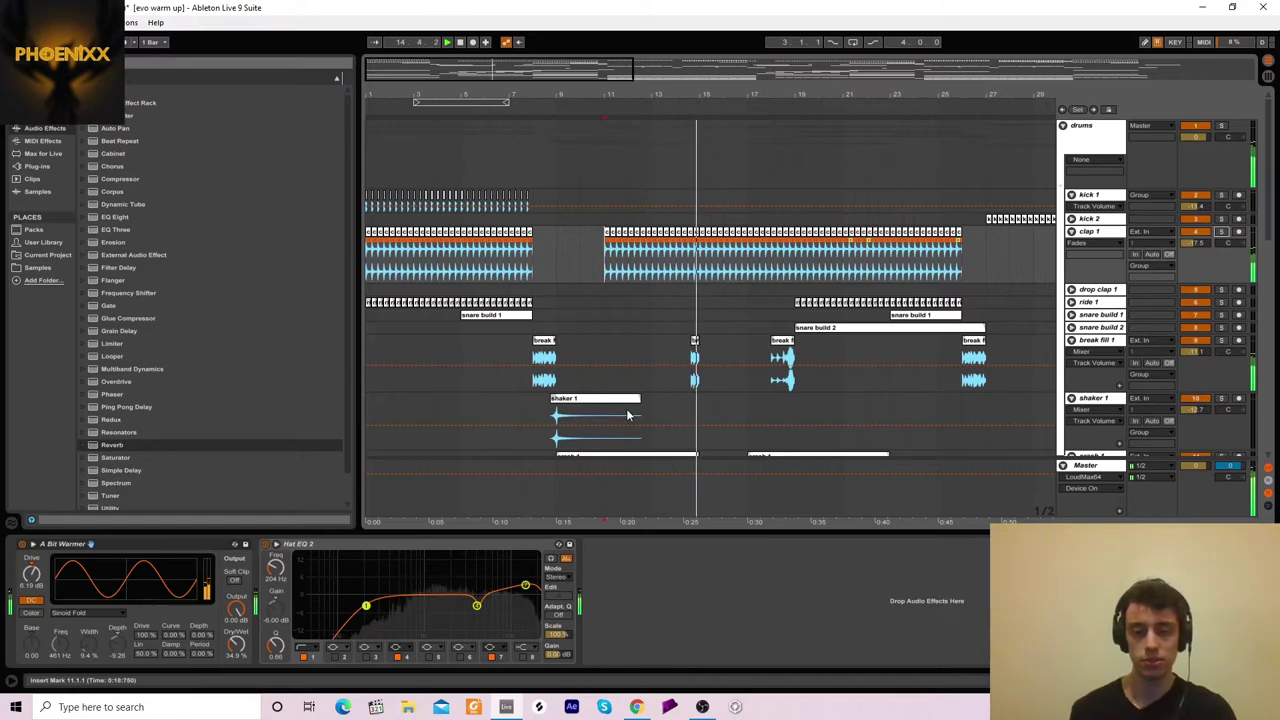
pyautogui.press('space')
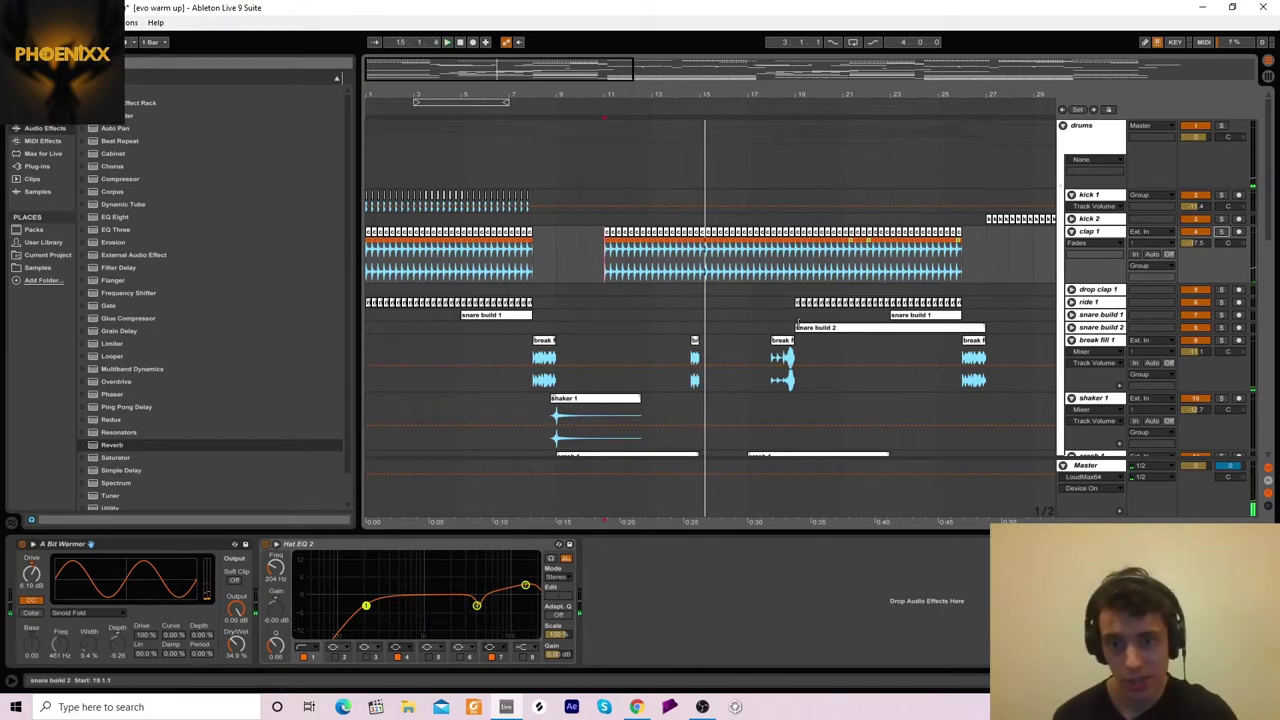
# Step: Solo and play snare build 2 from bar 19, then fold it back
pyautogui.click(796, 331)
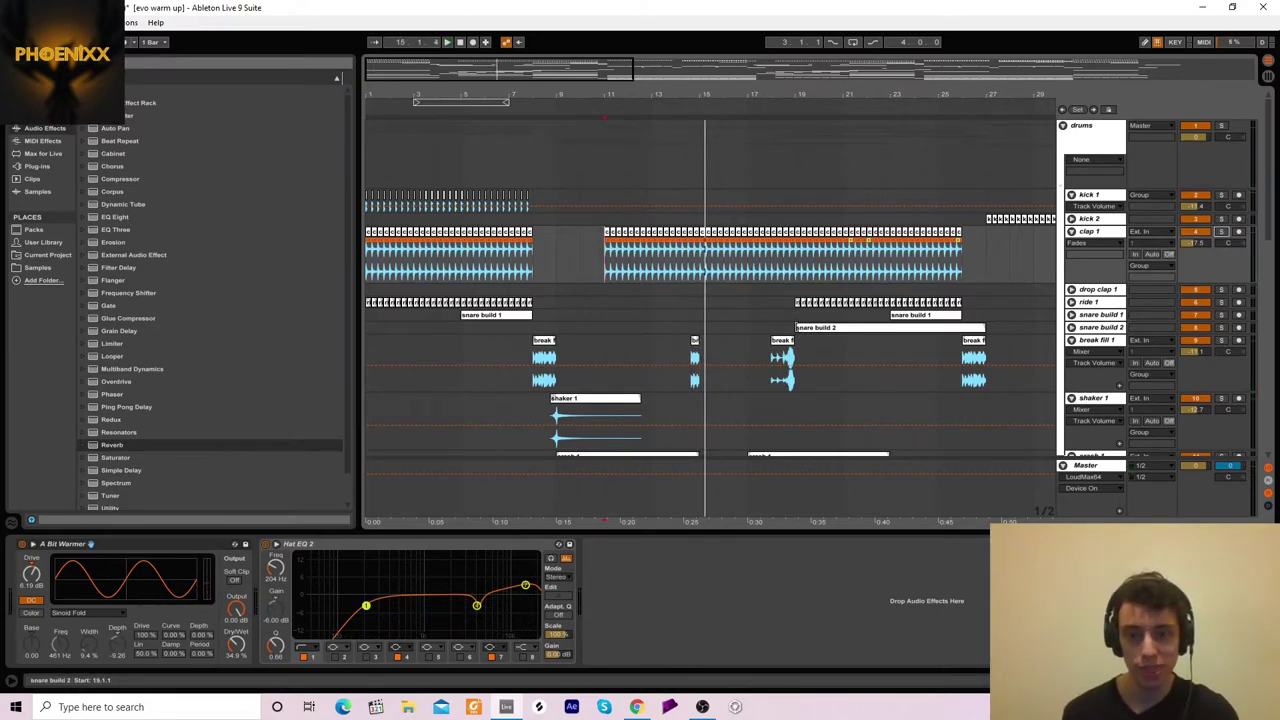
pyautogui.click(1071, 328)
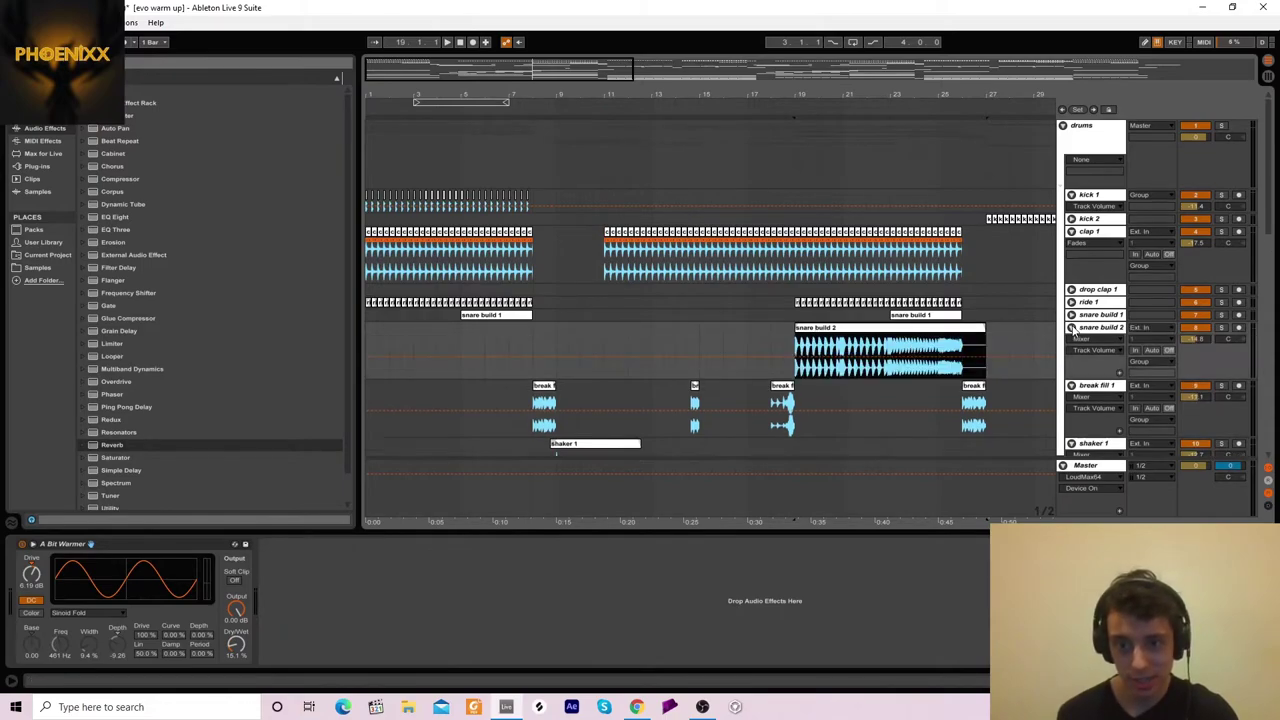
pyautogui.click(1221, 328)
pyautogui.press('space')
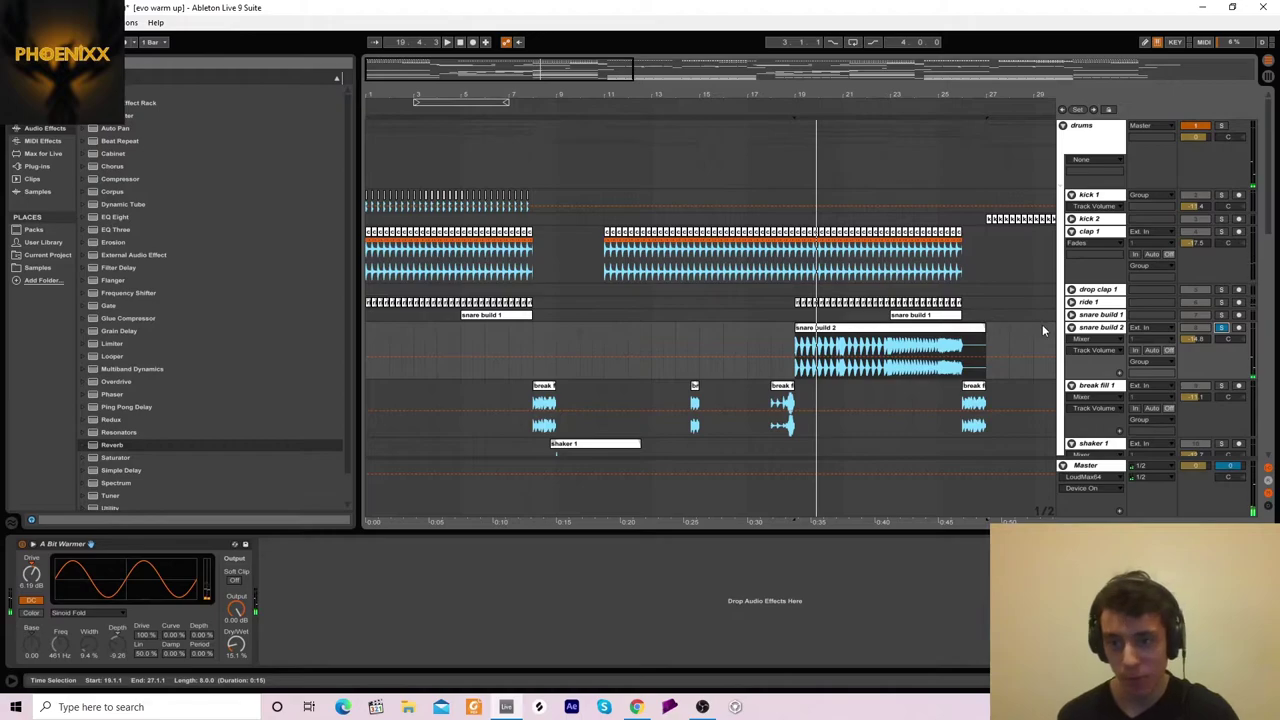
pyautogui.click(1071, 328)
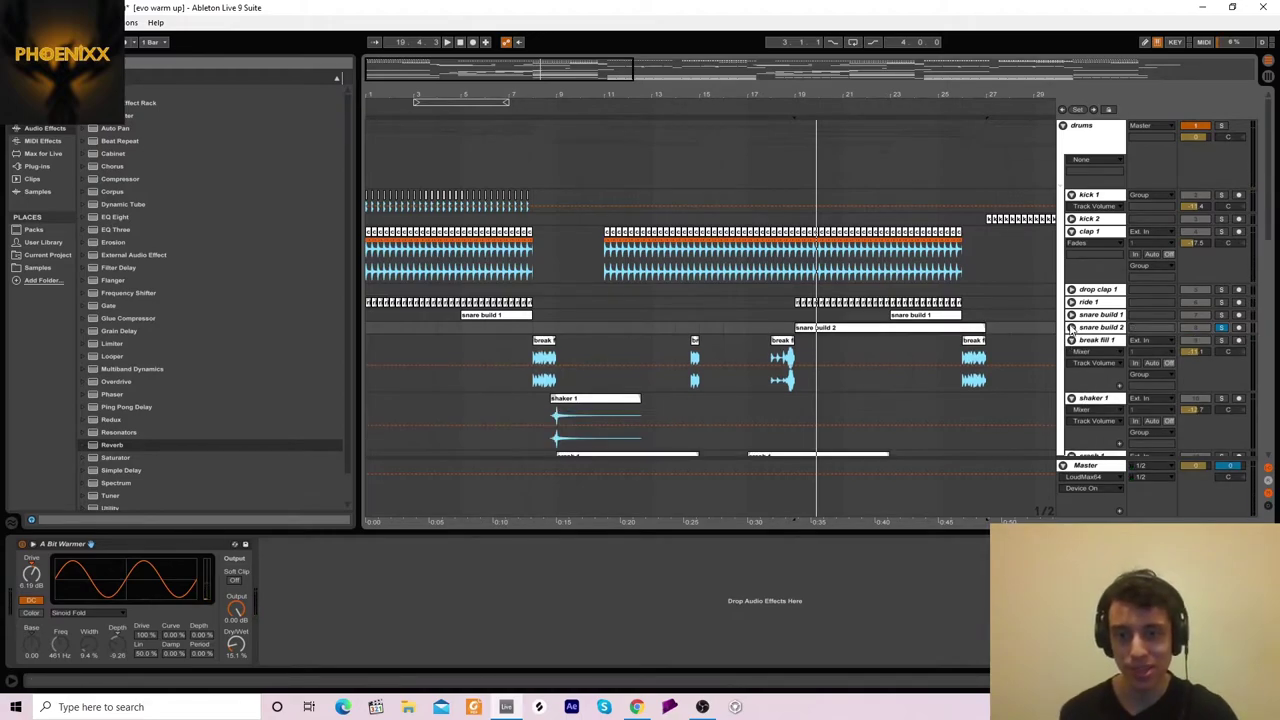
# Step: Unfold, solo and play the snare build 1 track
pyautogui.click(1071, 315)
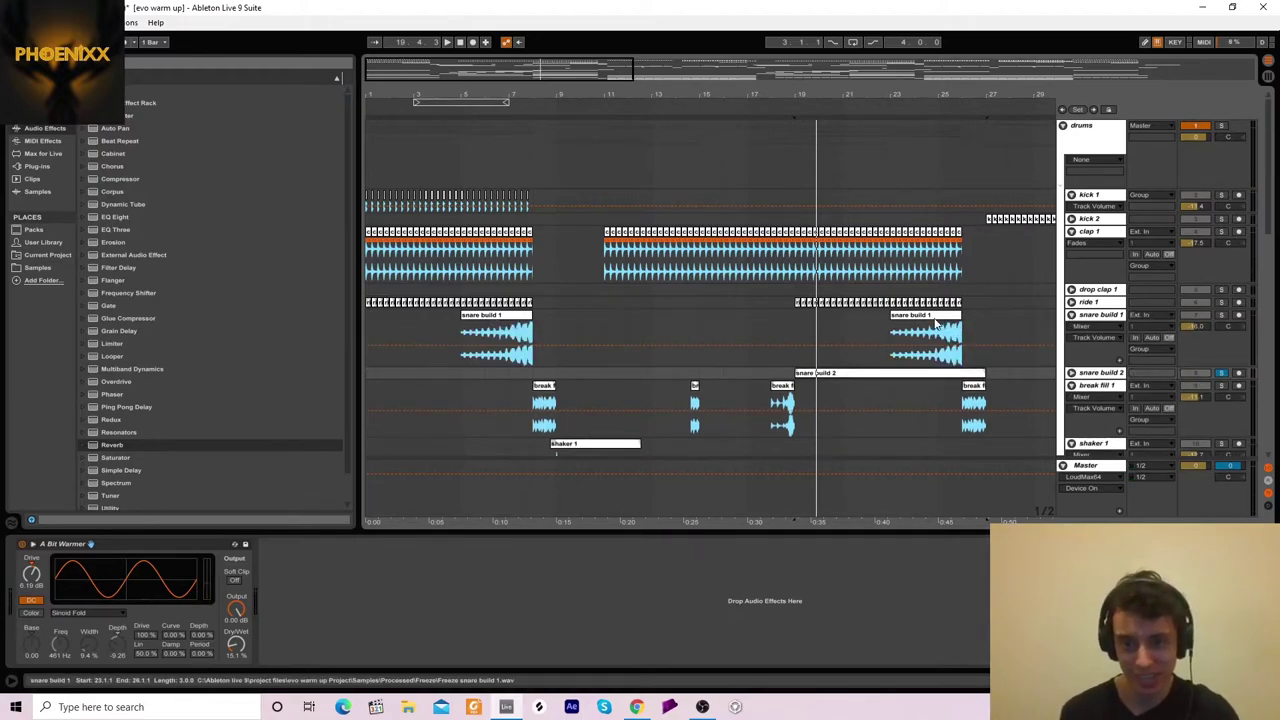
pyautogui.click(1135, 332)
pyautogui.click(1220, 316)
pyautogui.press('space')
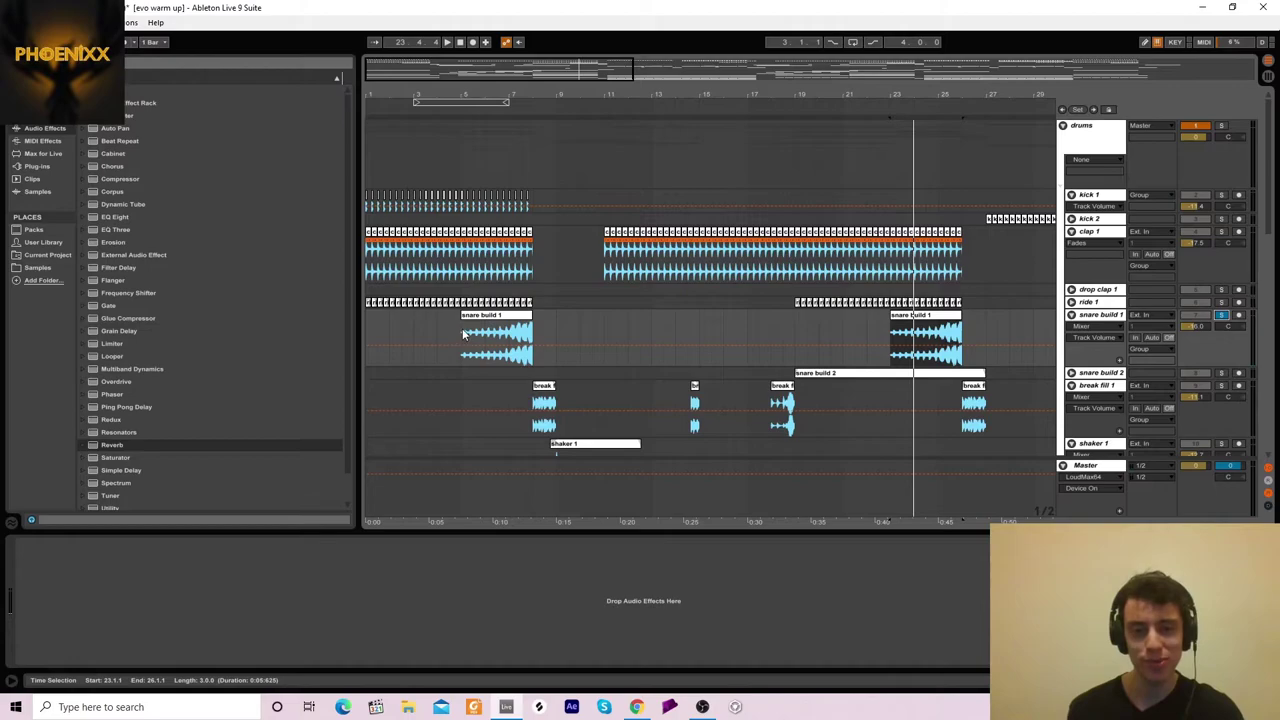
# Step: Unfold ride 1, play from bar 18, solo ride 1 then clap 1
pyautogui.click(1070, 304)
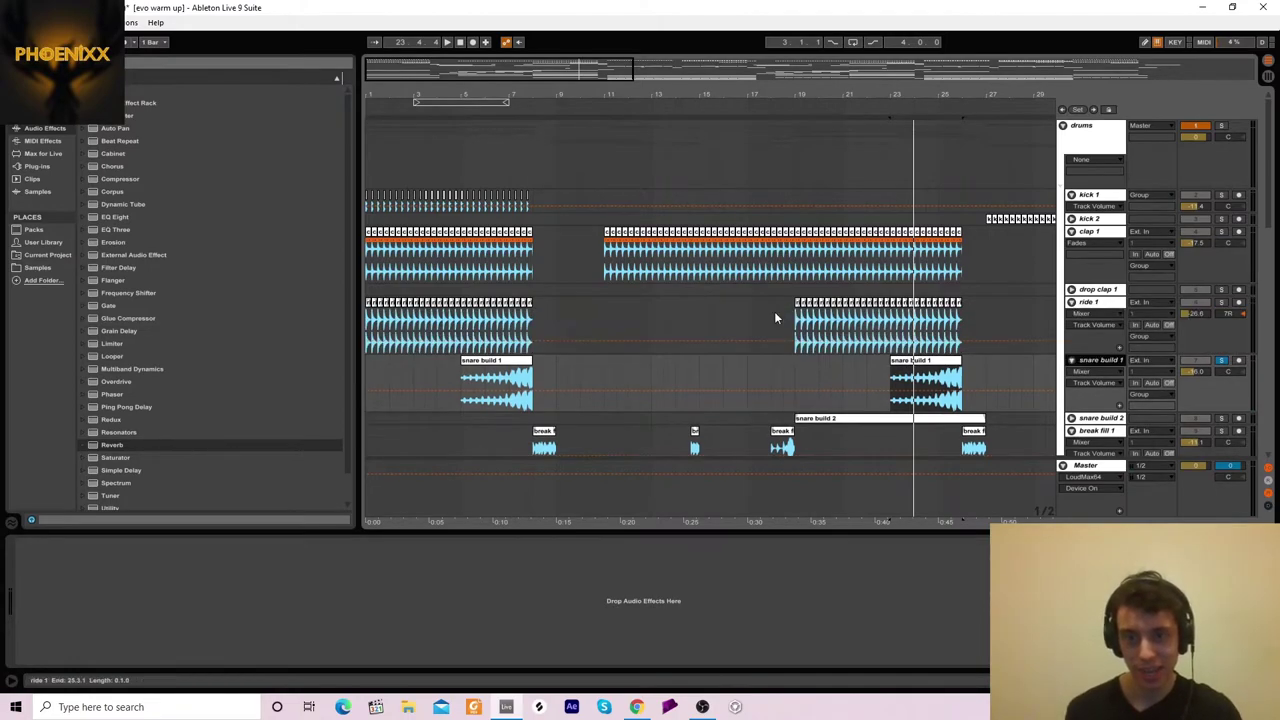
pyautogui.click(785, 319)
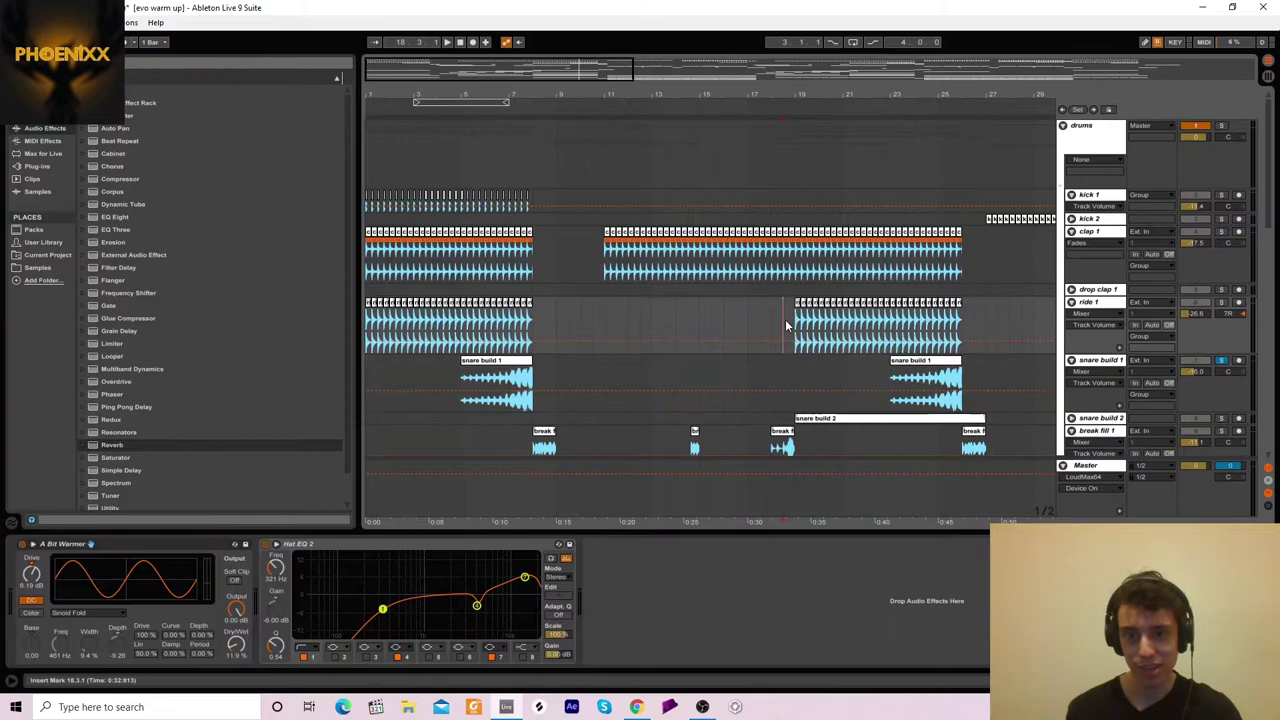
pyautogui.press('space')
pyautogui.click(1221, 303)
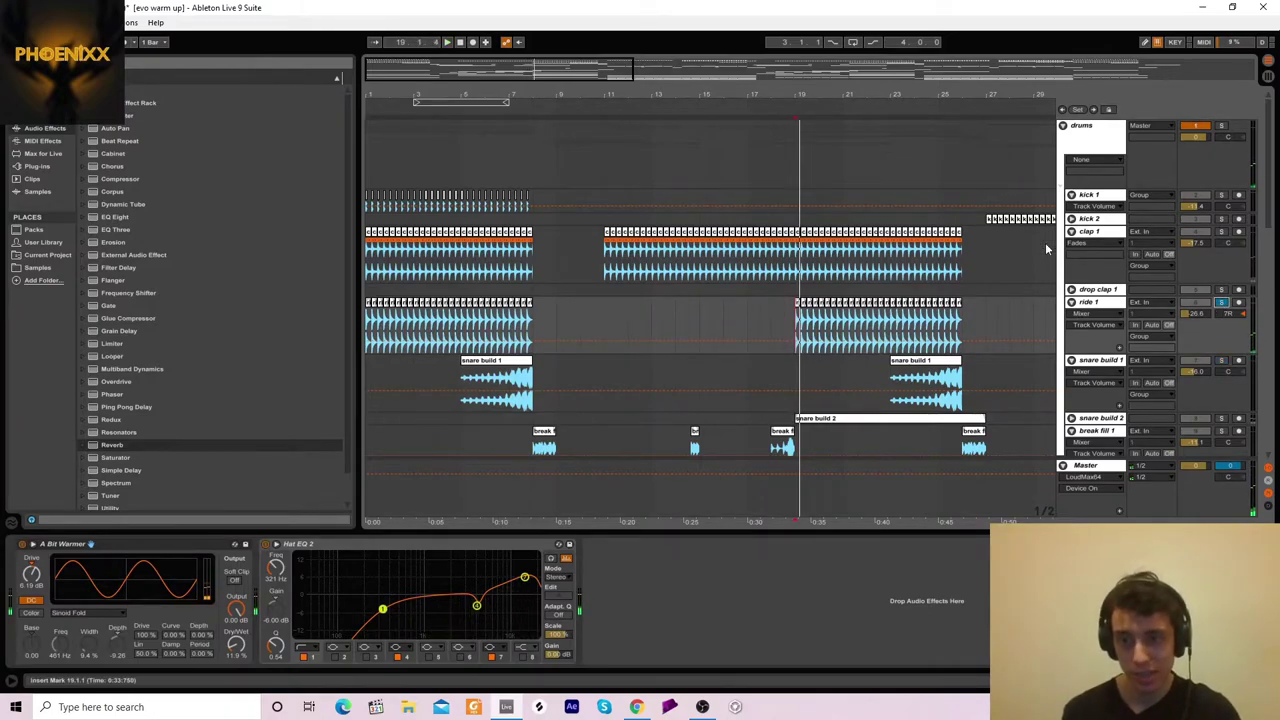
pyautogui.click(1221, 231)
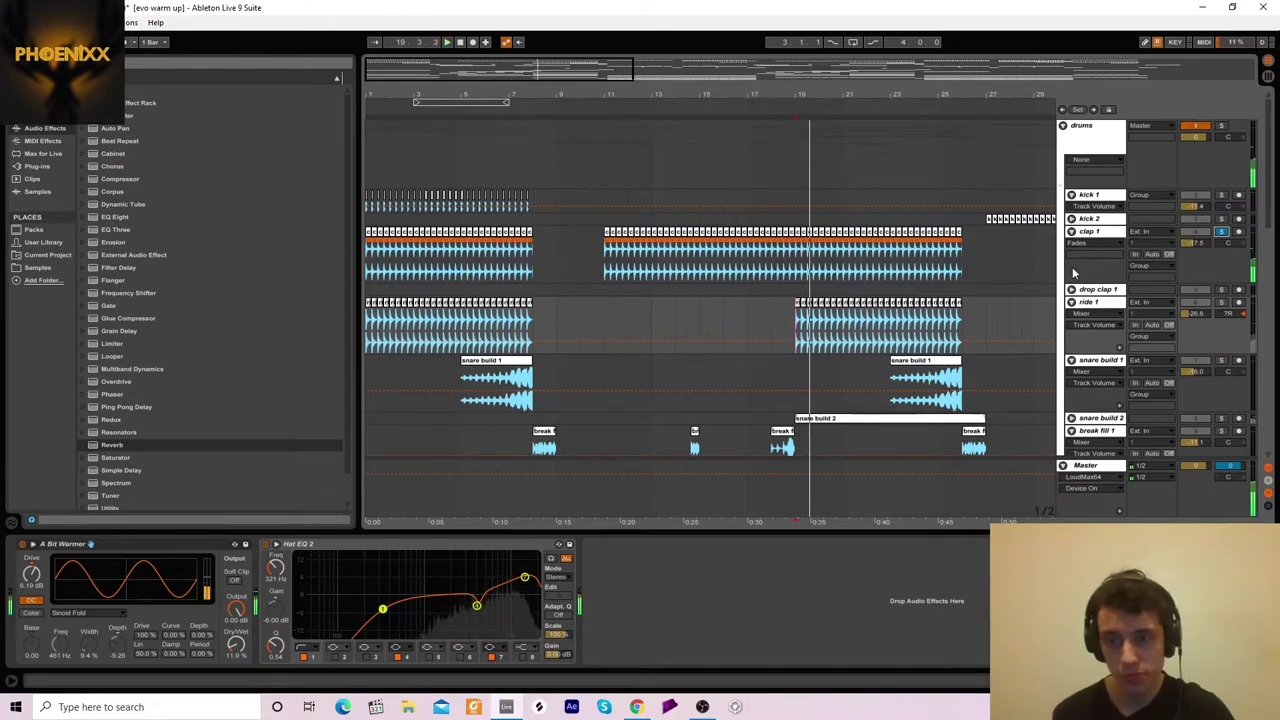
pyautogui.moveTo(1266, 228); pyautogui.dragTo(1275, 342)
# Step: Unfold and solo fill 2 and play around its fill at bar 22
pyautogui.click(875, 298)
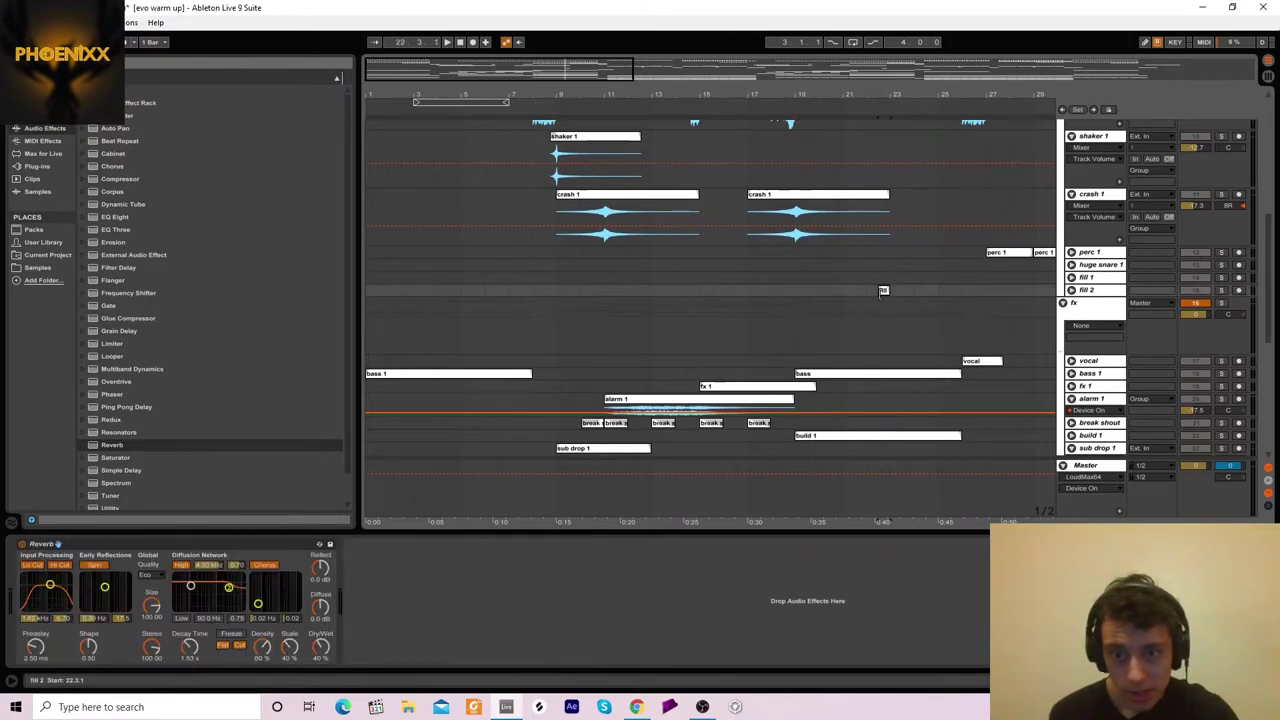
pyautogui.click(1071, 290)
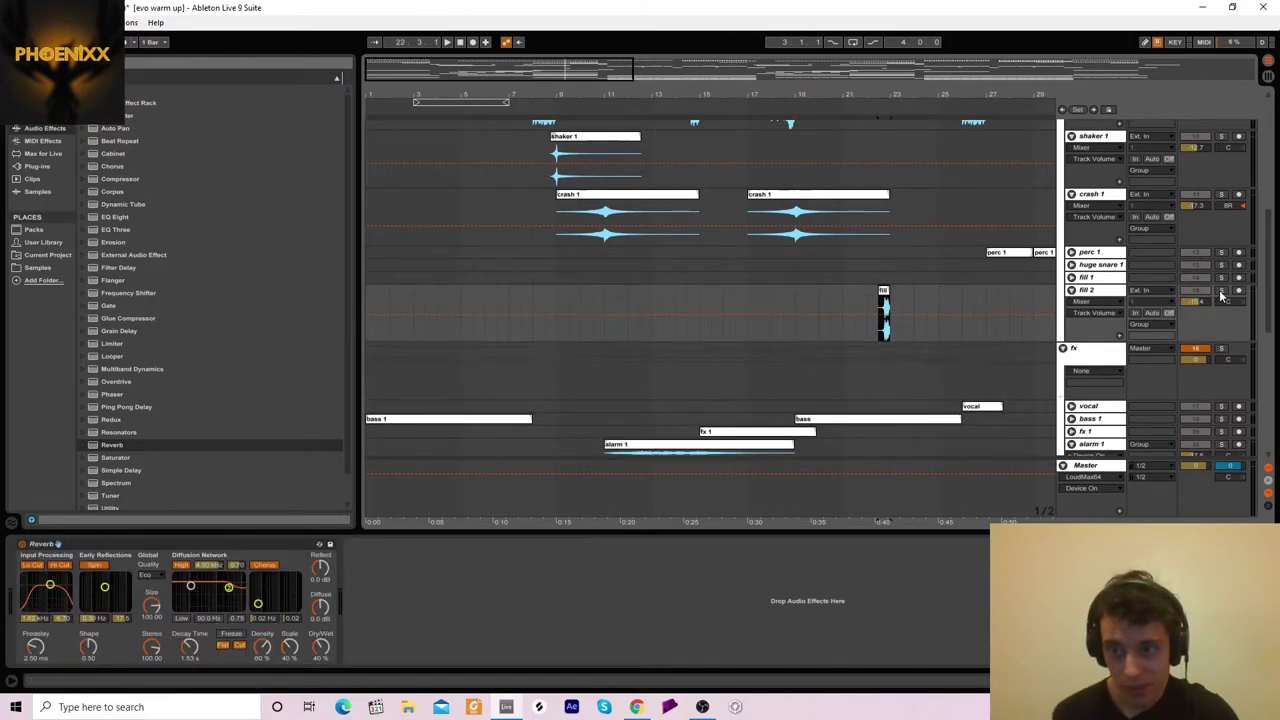
pyautogui.click(1220, 291)
pyautogui.press('space')
pyautogui.press('space')
# Step: Fold fill 2, crash 1, shaker 1, break fill 1 and snare build 1 to single rows
pyautogui.click(1071, 290)
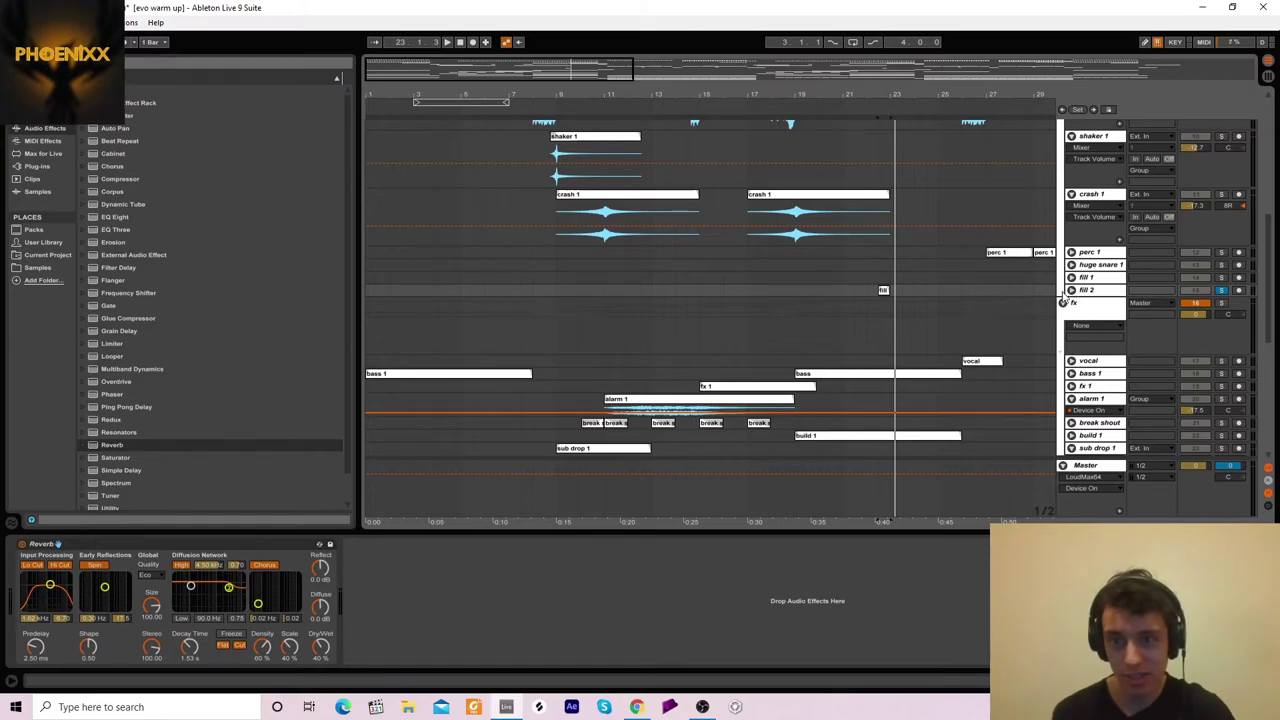
pyautogui.click(1071, 194)
pyautogui.click(1071, 136)
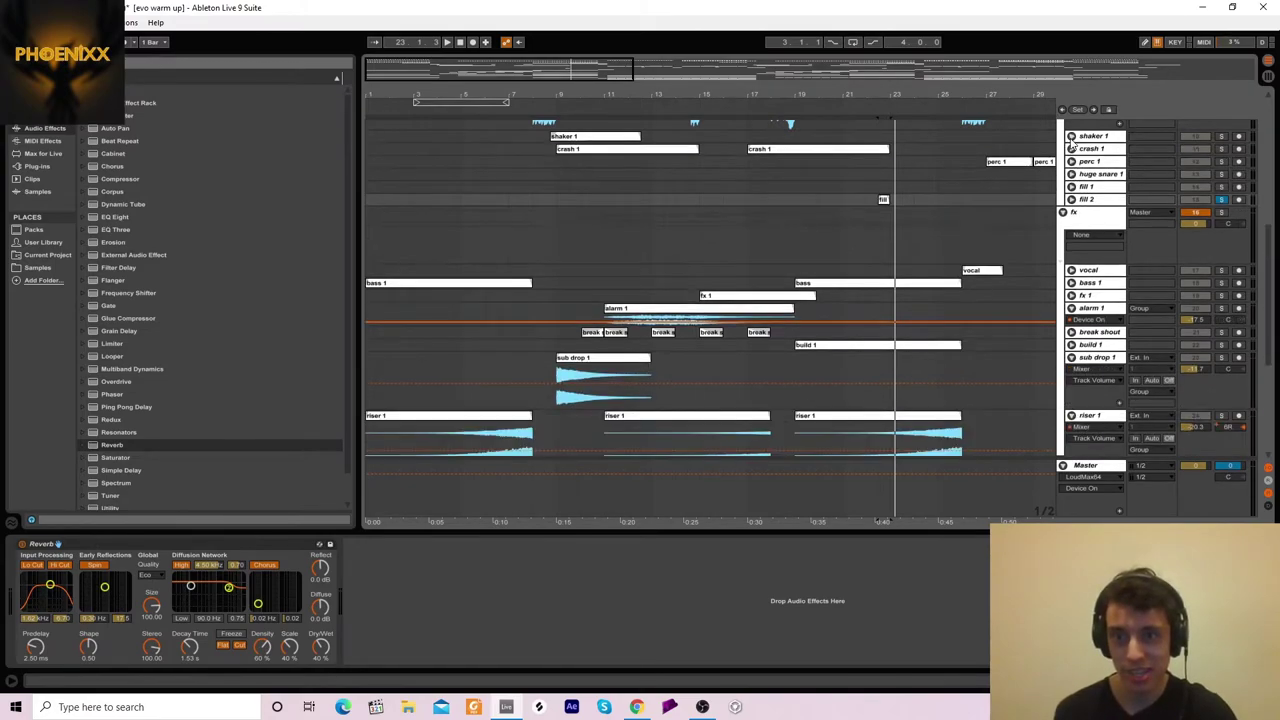
pyautogui.scroll(3, 1270, 290)
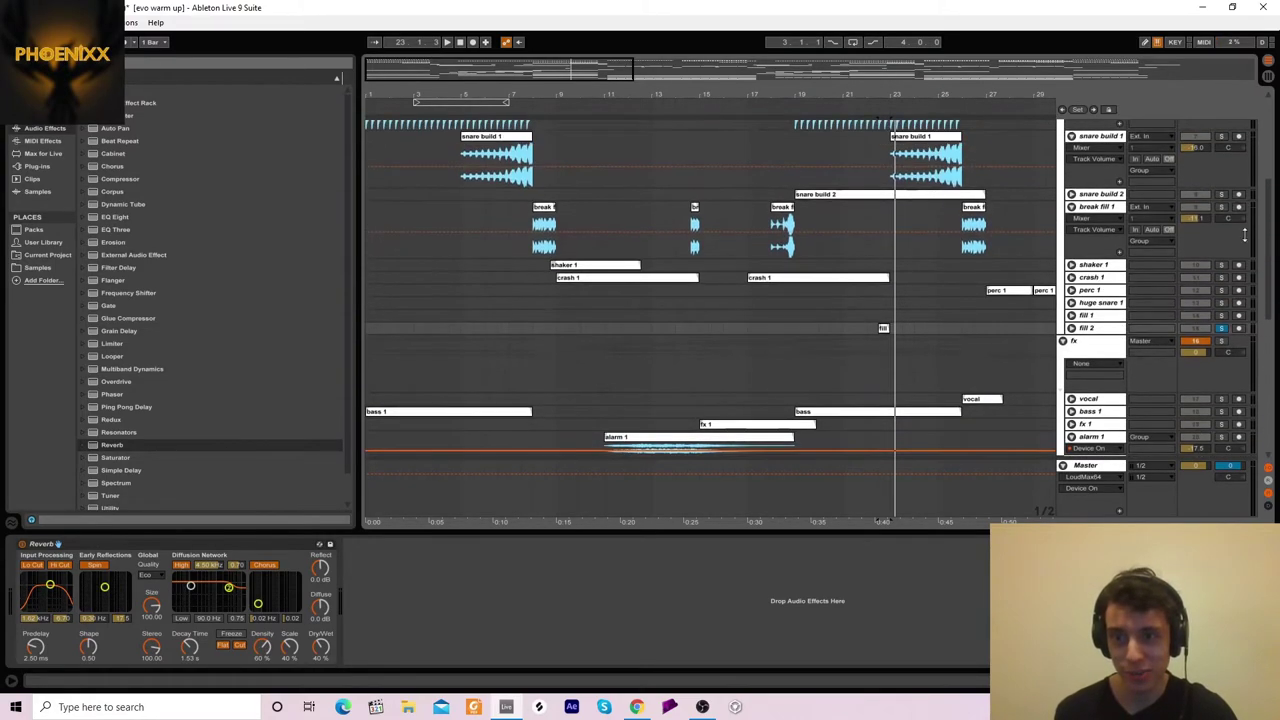
pyautogui.click(1071, 207)
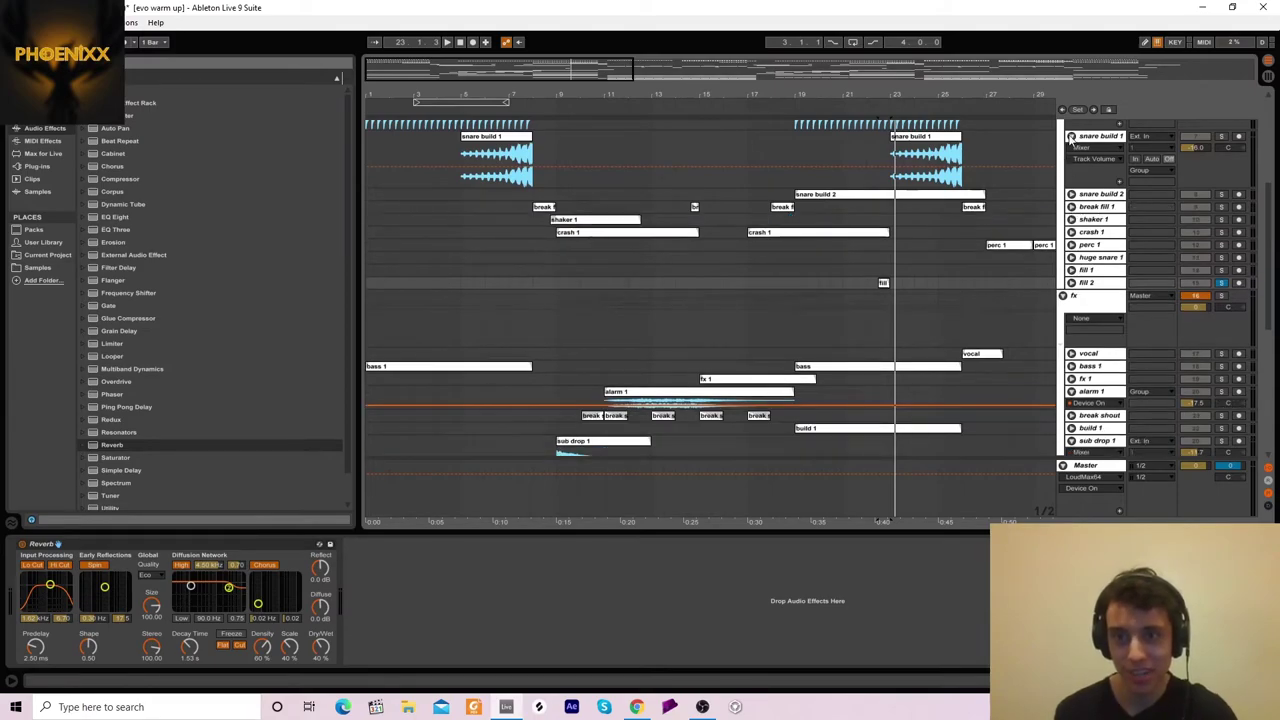
pyautogui.click(1071, 136)
pyautogui.click(931, 325)
# Step: Unfold and solo bass 1, play its bars 19–26 clip, then jump to bars 24 and 23
pyautogui.click(1071, 320)
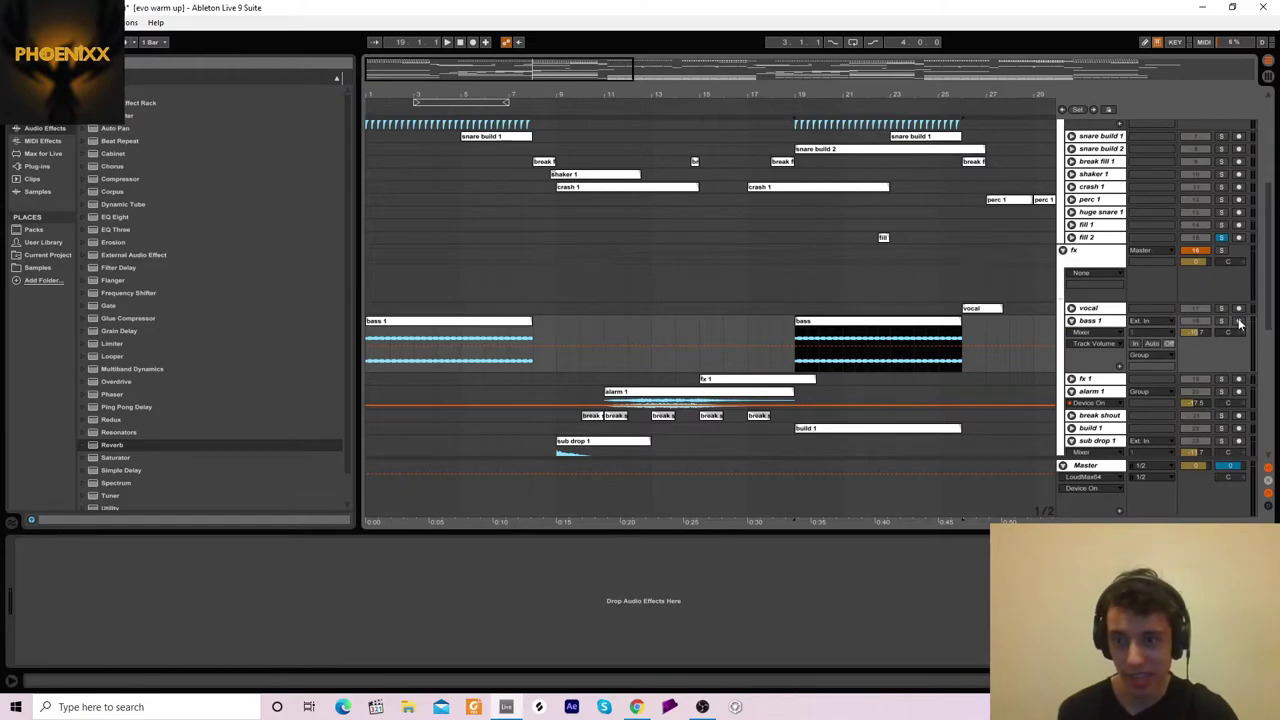
pyautogui.click(1221, 321)
pyautogui.click(818, 342)
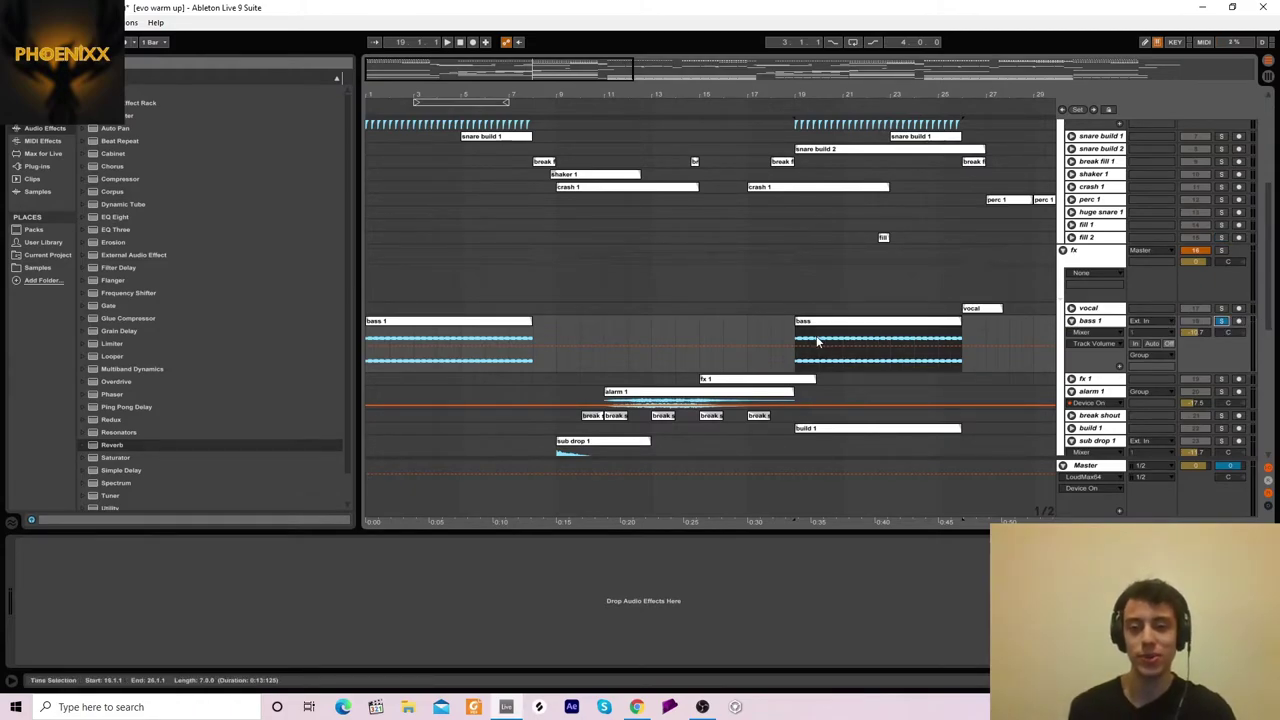
pyautogui.press('space')
pyautogui.click(913, 366)
pyautogui.click(913, 366)
pyautogui.press('space')
pyautogui.press('space')
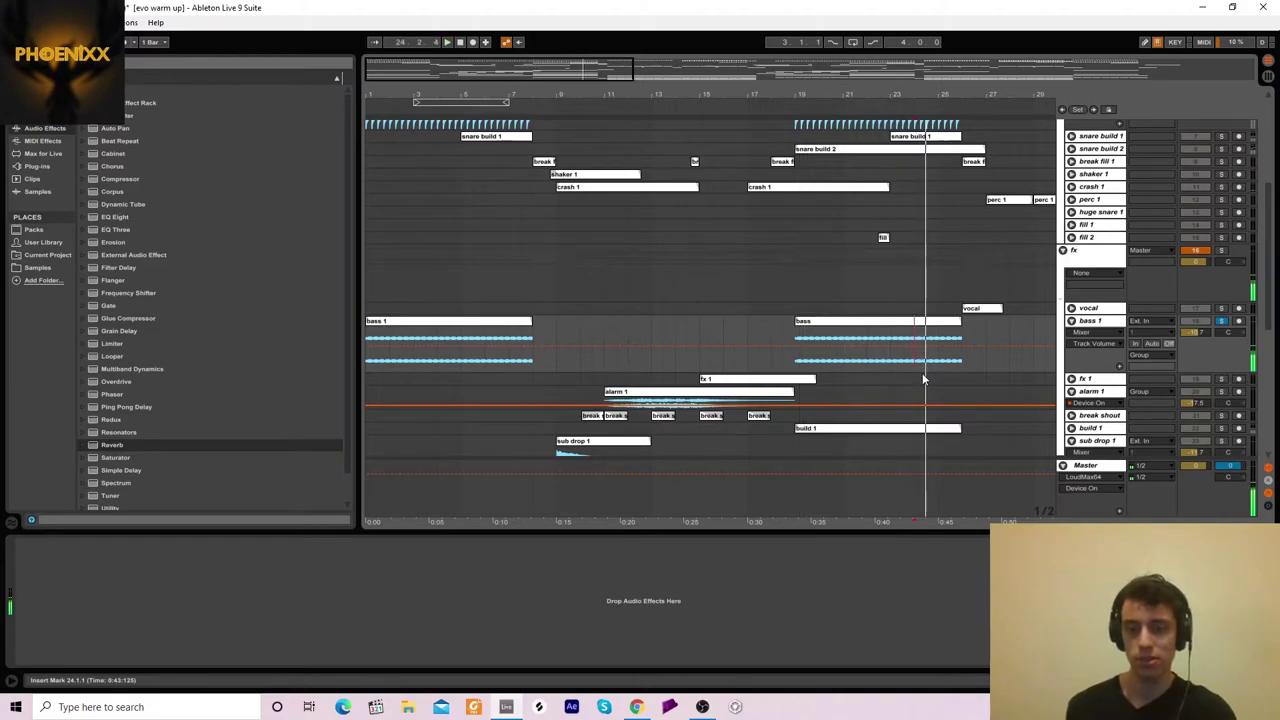
pyautogui.click(892, 364)
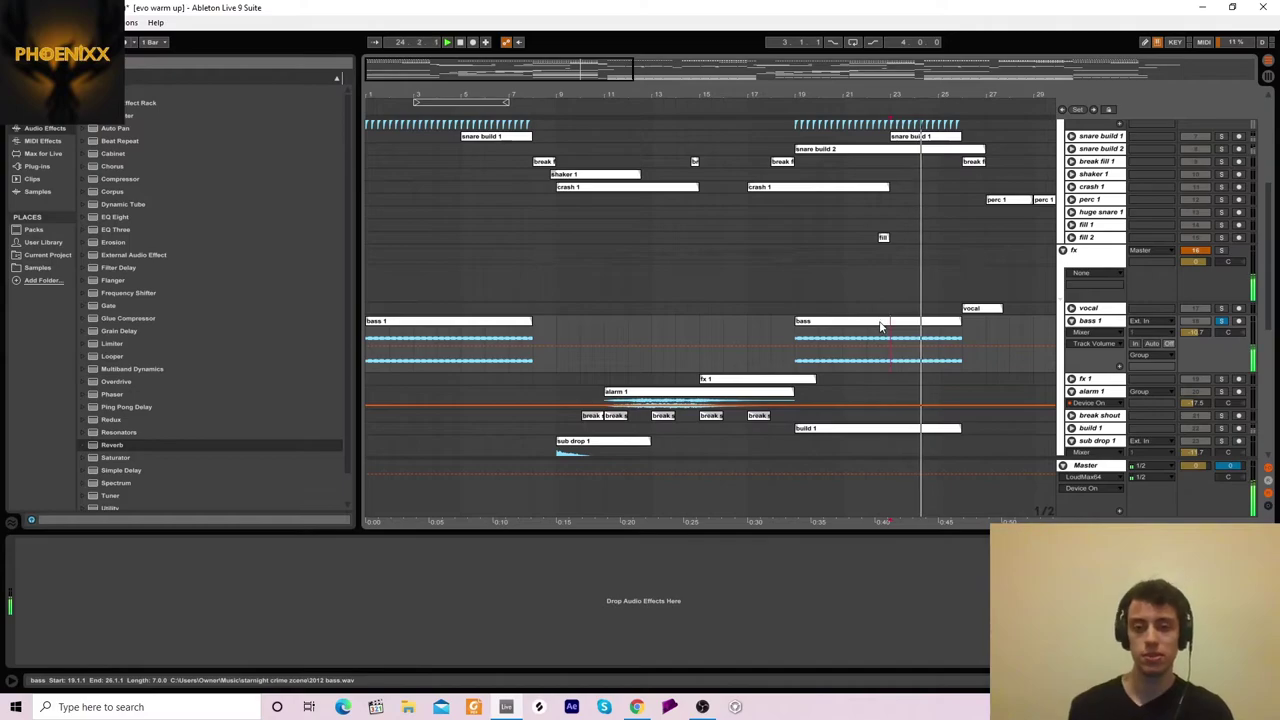
# Step: View the bass clip's transposition envelope rising to +12, then close the envelope parameter list
pyautogui.doubleClick(880, 326)
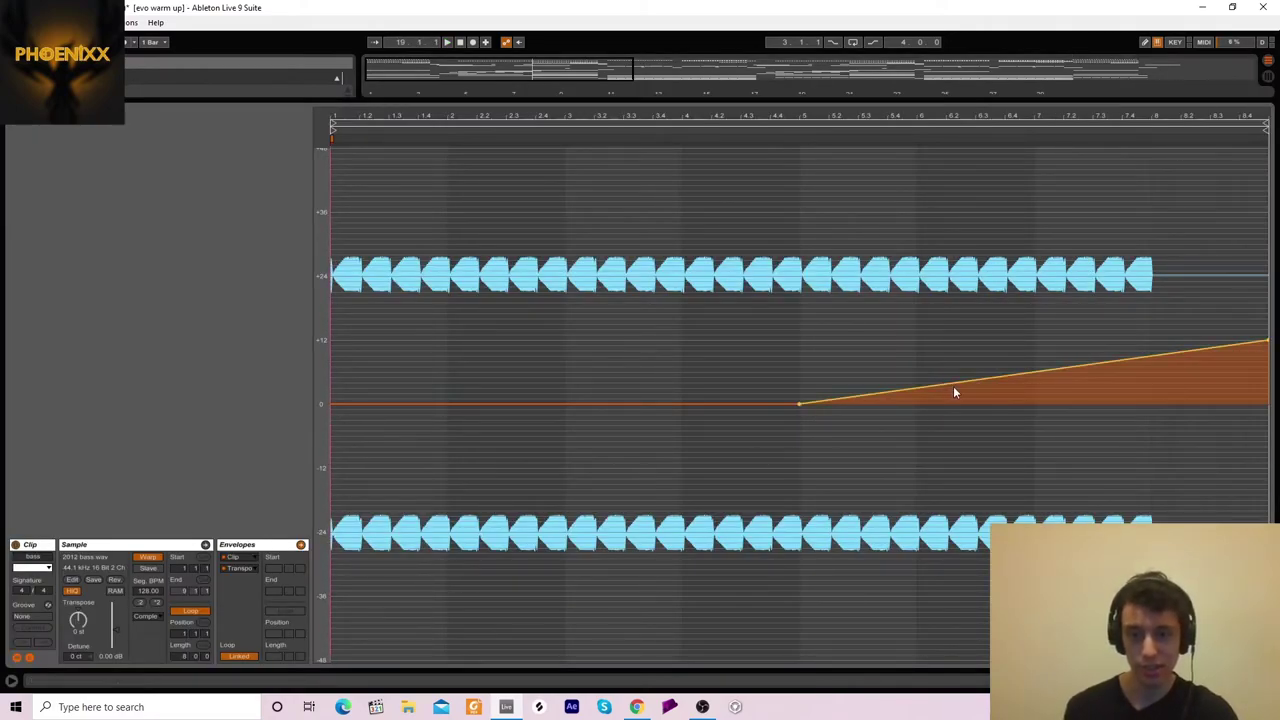
pyautogui.click(240, 568)
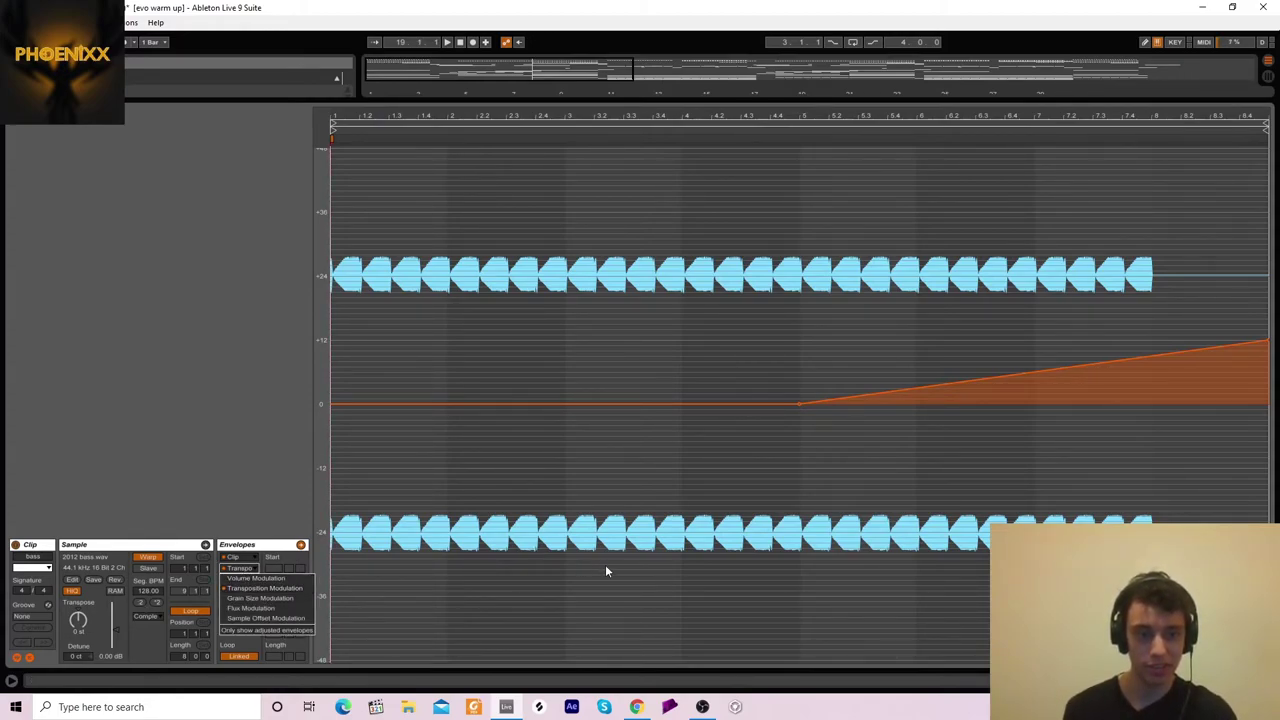
pyautogui.press('Escape')
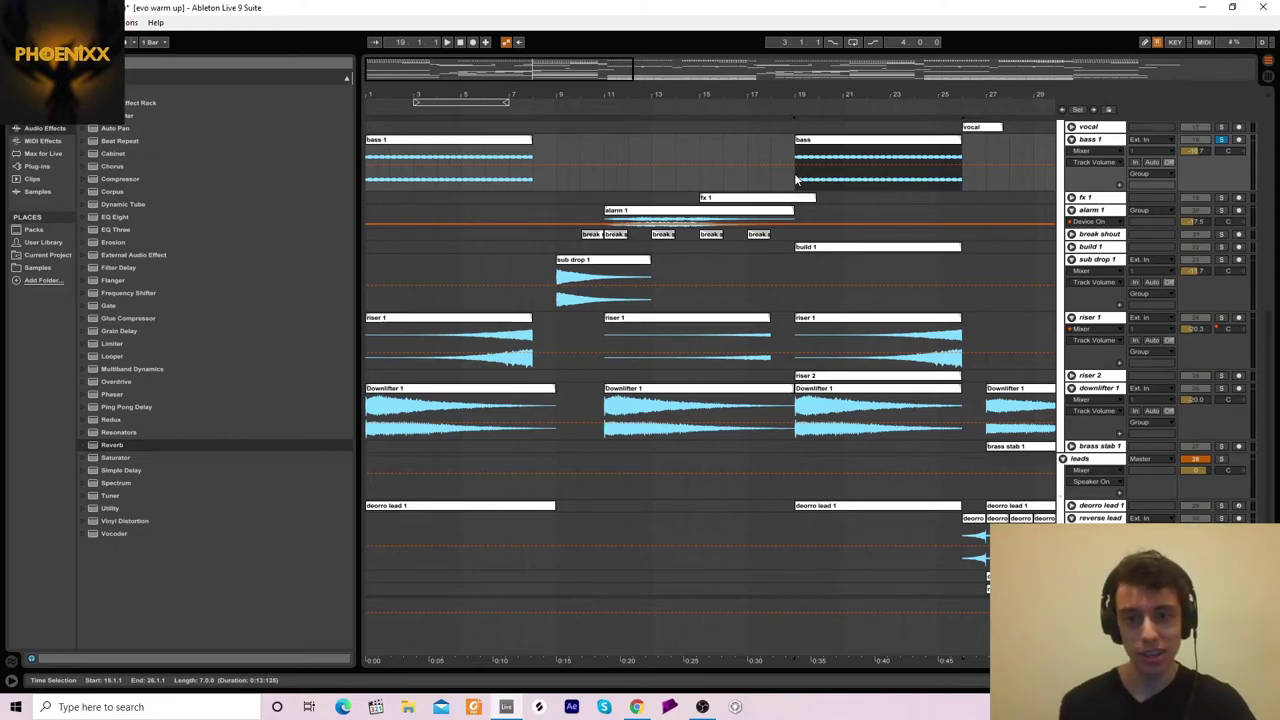
# Step: Play the riser 1 build-up from around bar 24 and select the Downlifter 1 clip
pyautogui.click(797, 180)
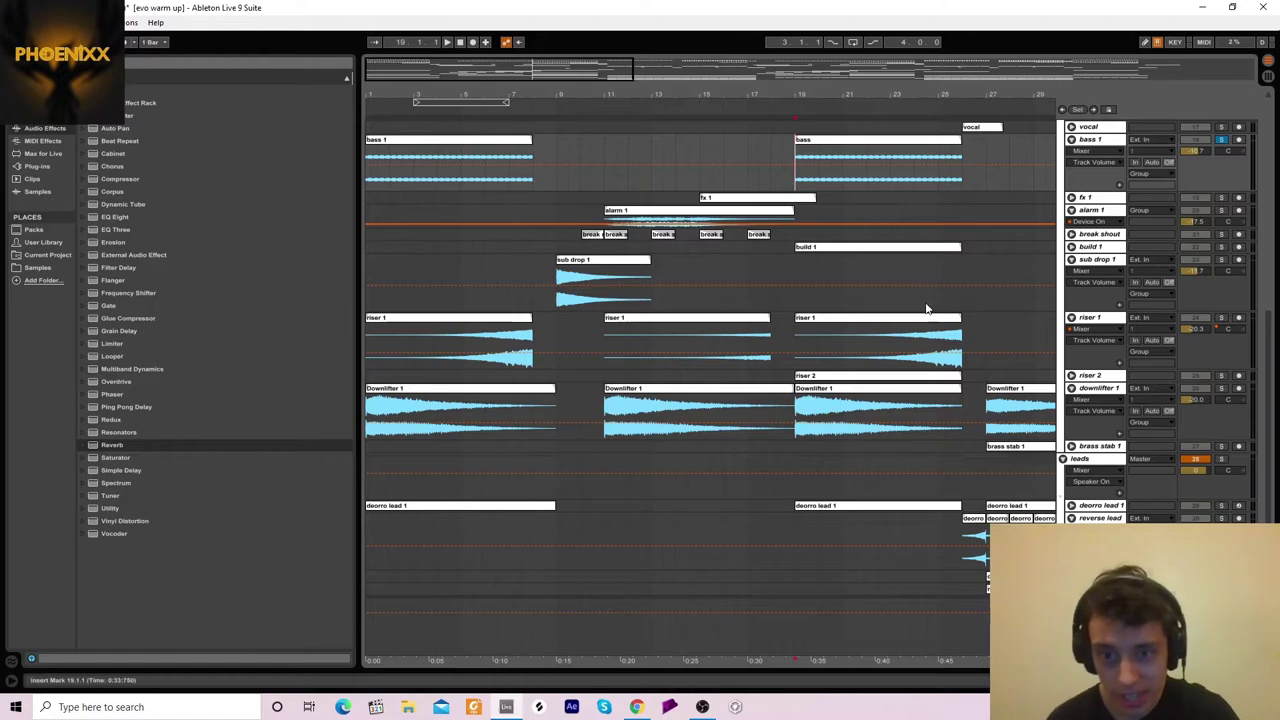
pyautogui.click(925, 335)
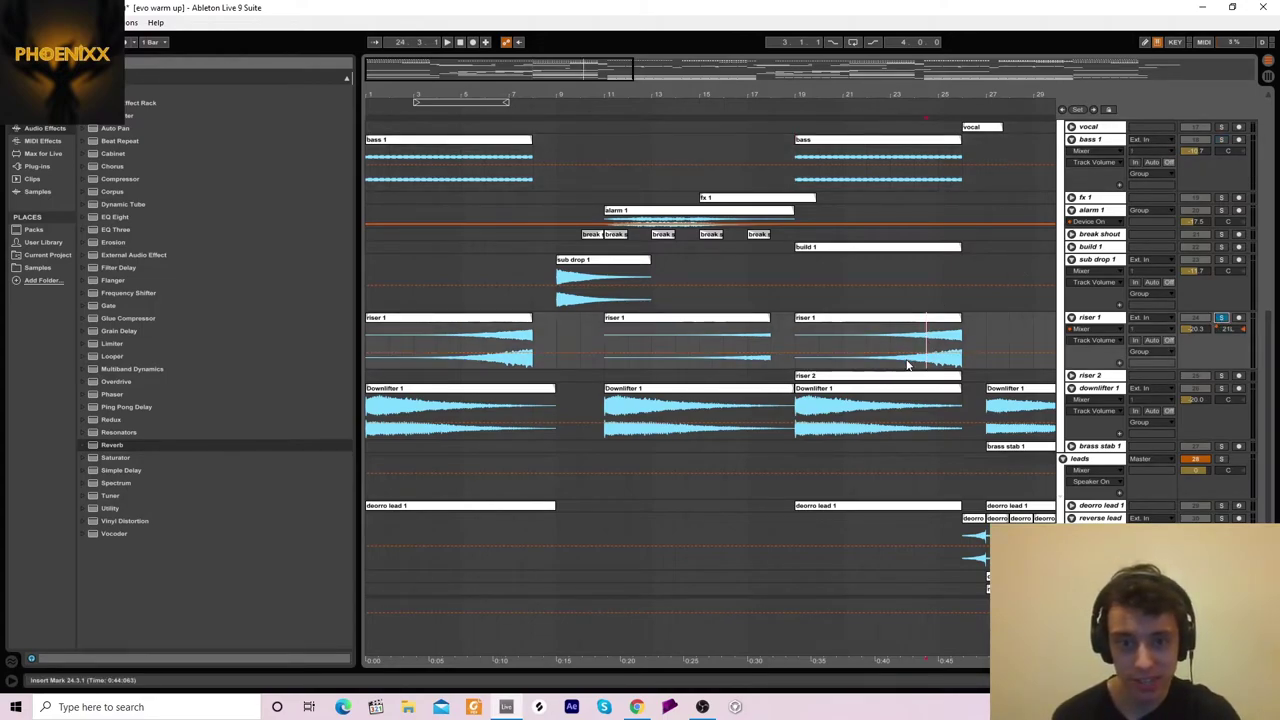
pyautogui.press('space')
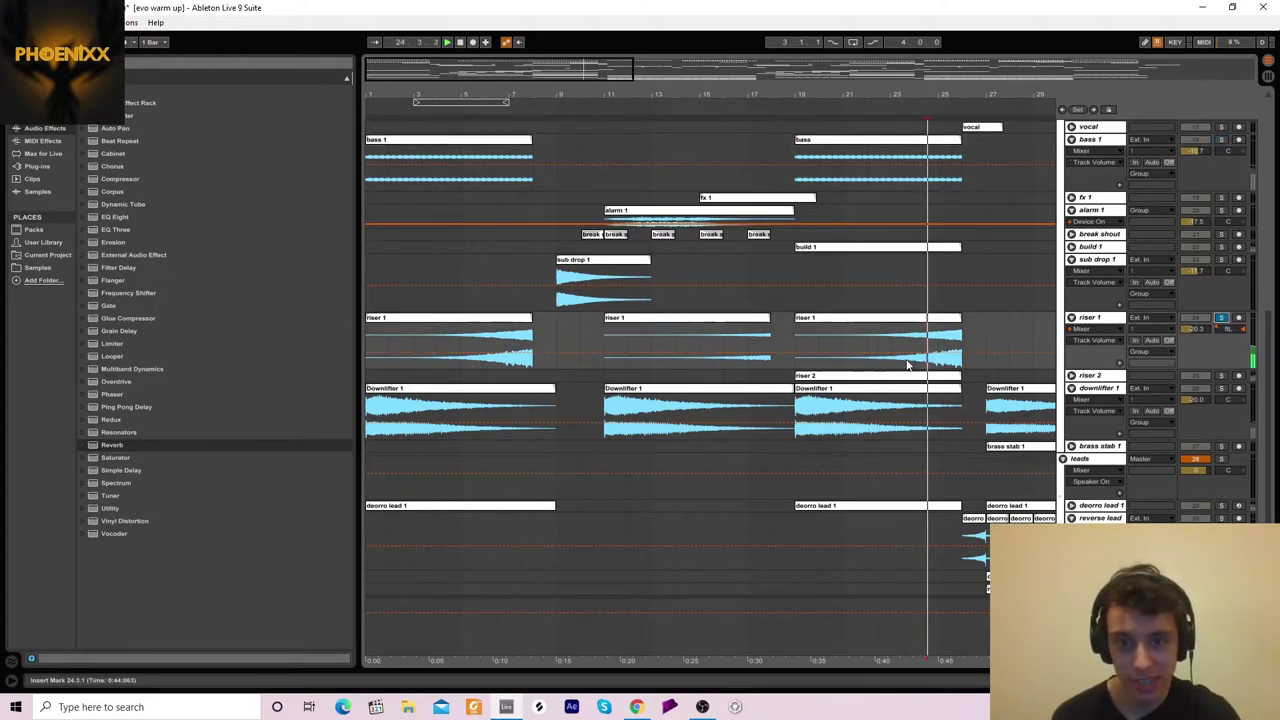
pyautogui.click(807, 391)
# Step: Solo Downlifter 1 and play it from bar 19
pyautogui.press('space')
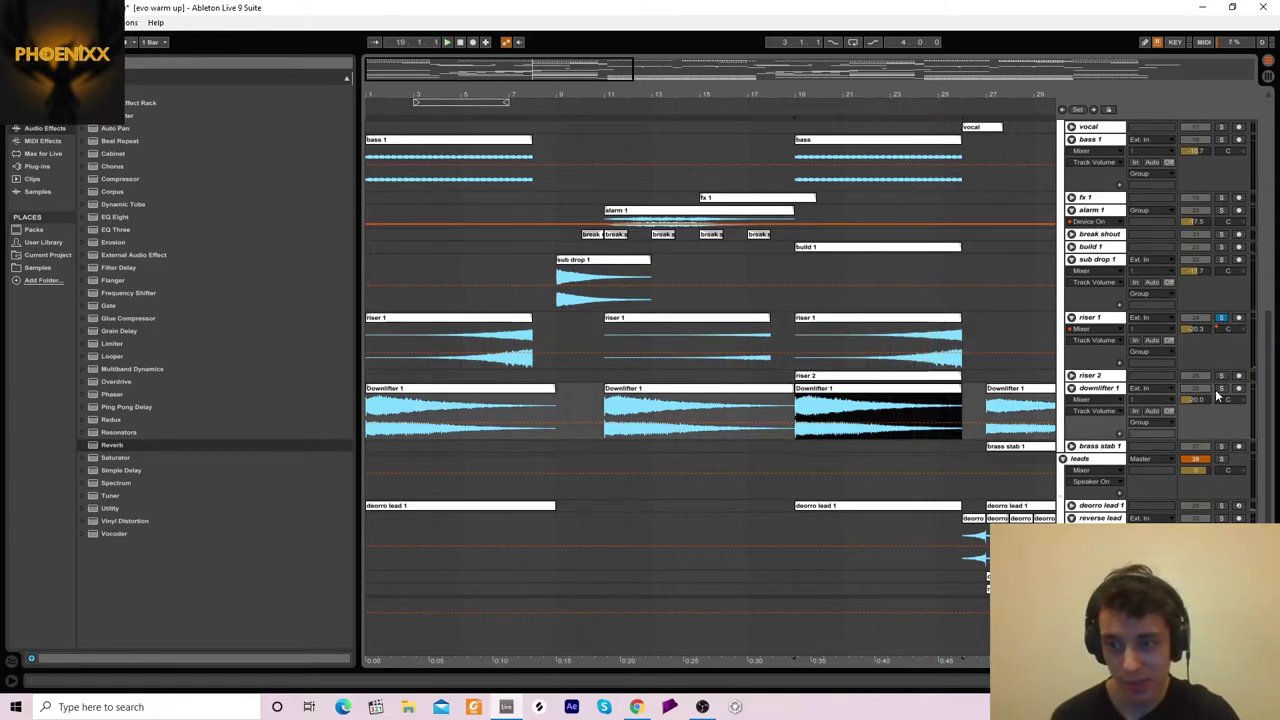
pyautogui.click(1220, 389)
pyautogui.press('space')
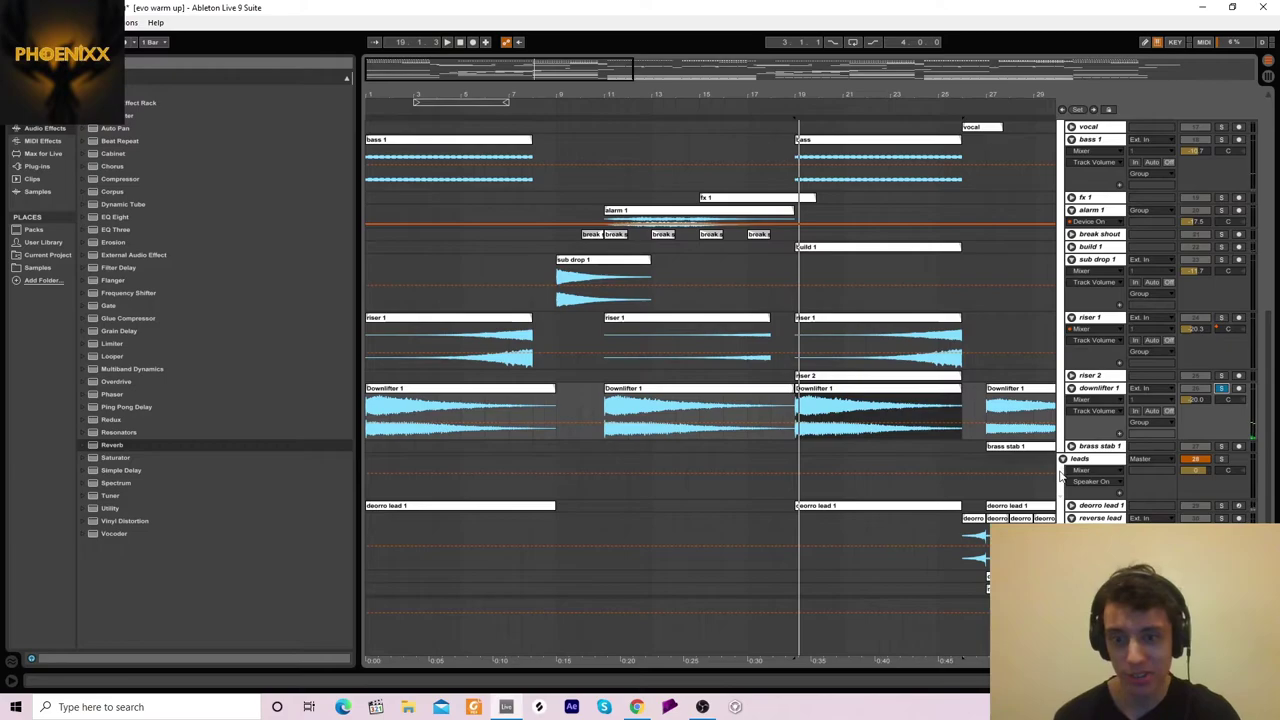
# Step: Unfold and solo deorro lead 1, play it, then bring up its device chain
pyautogui.click(1071, 505)
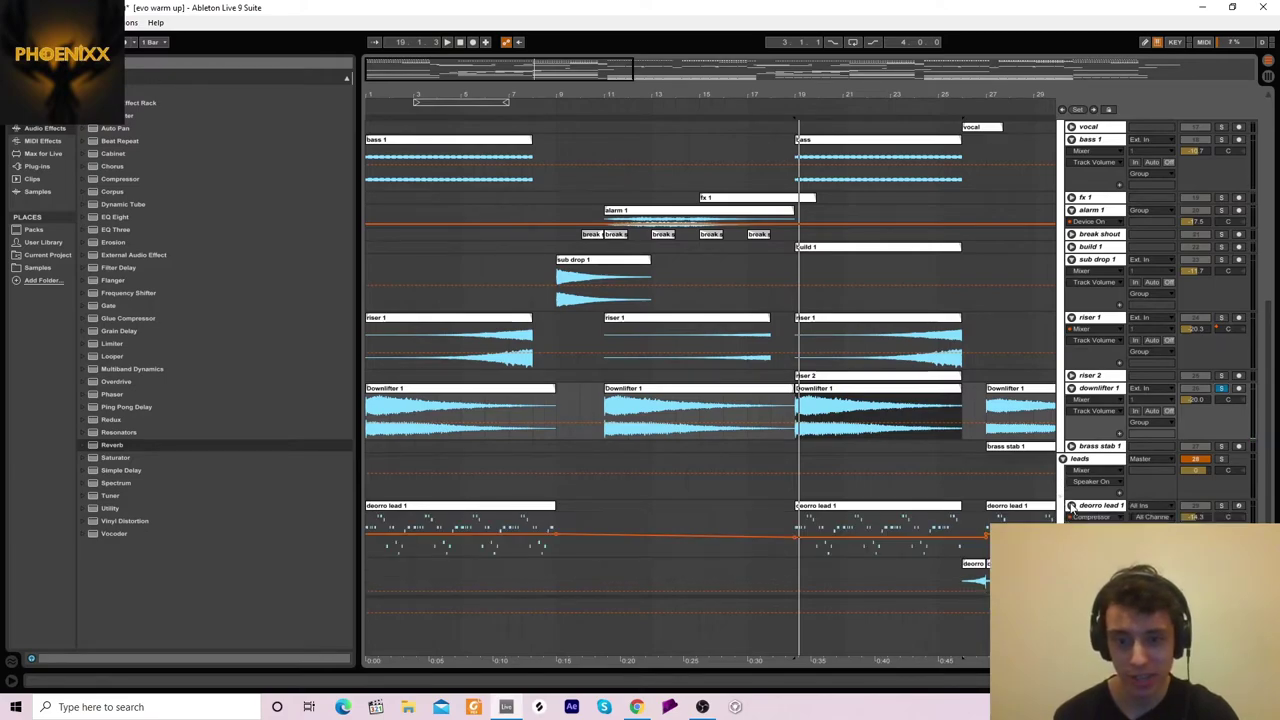
pyautogui.click(933, 505)
pyautogui.click(1221, 505)
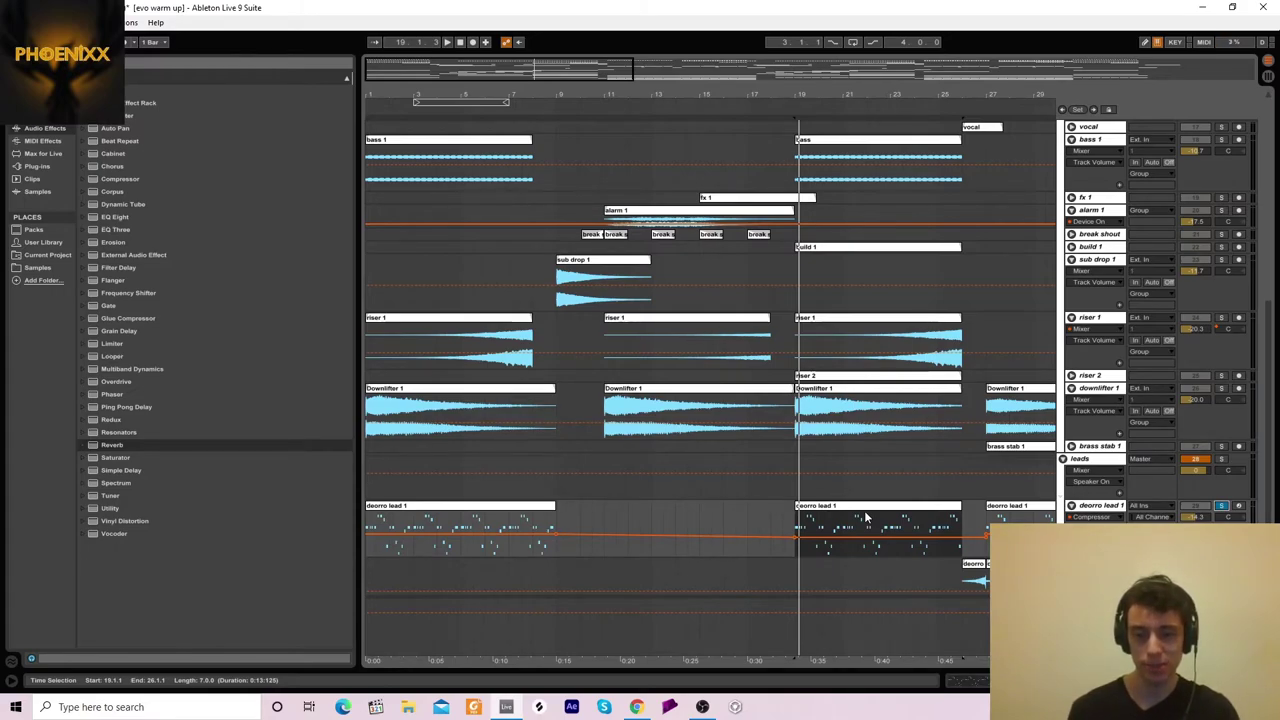
pyautogui.press('space')
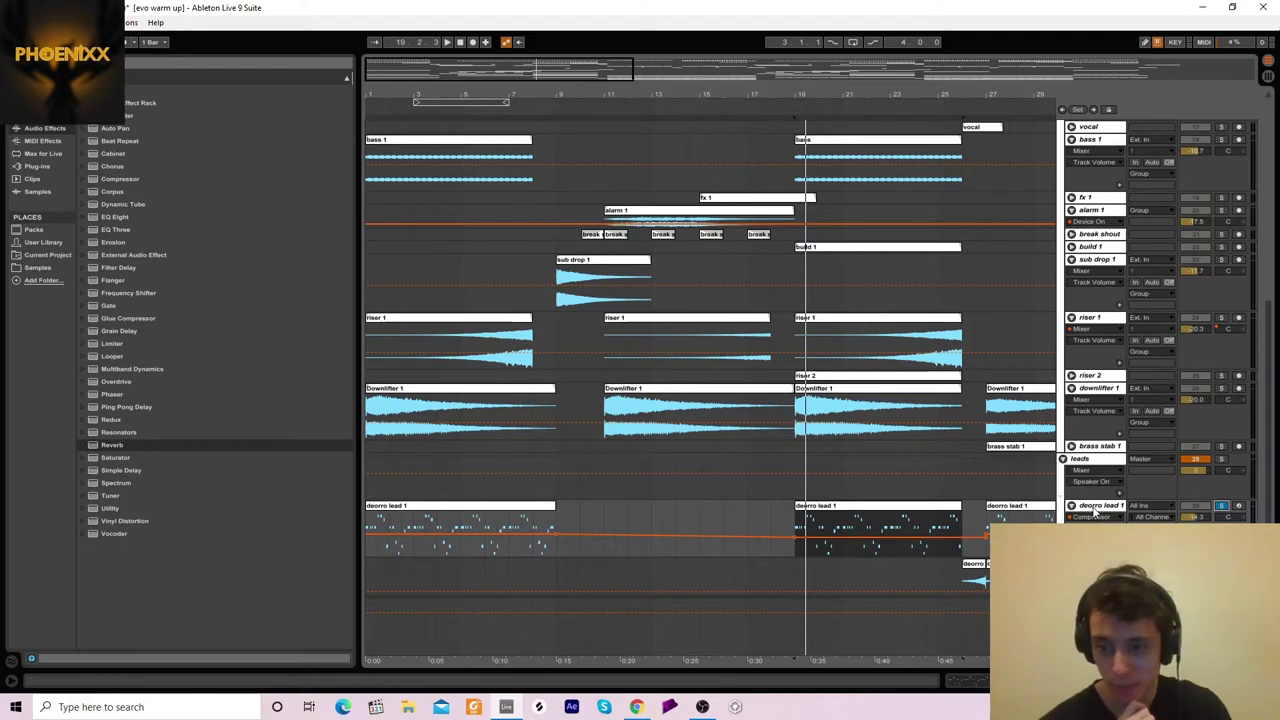
pyautogui.doubleClick(1095, 508)
pyautogui.doubleClick(955, 544)
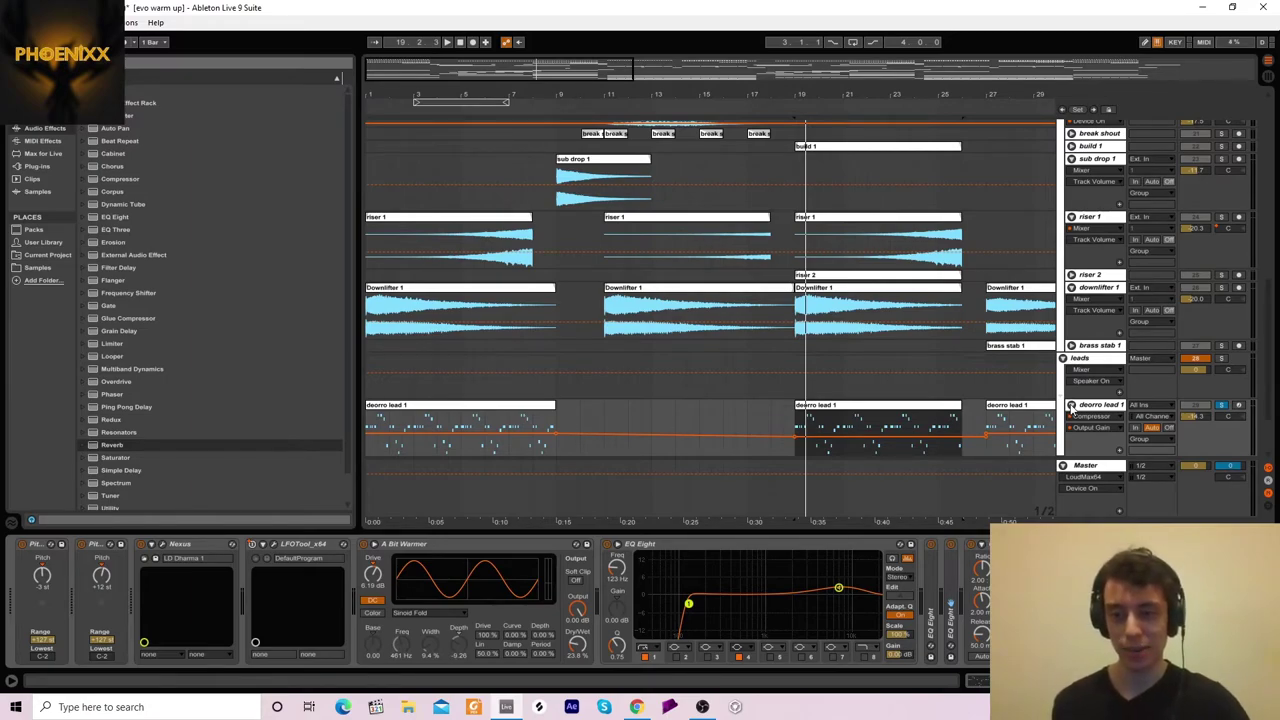
# Step: Fold deorro lead 1, hide its device chain, and solo reverse lead from bar 26
pyautogui.click(1071, 406)
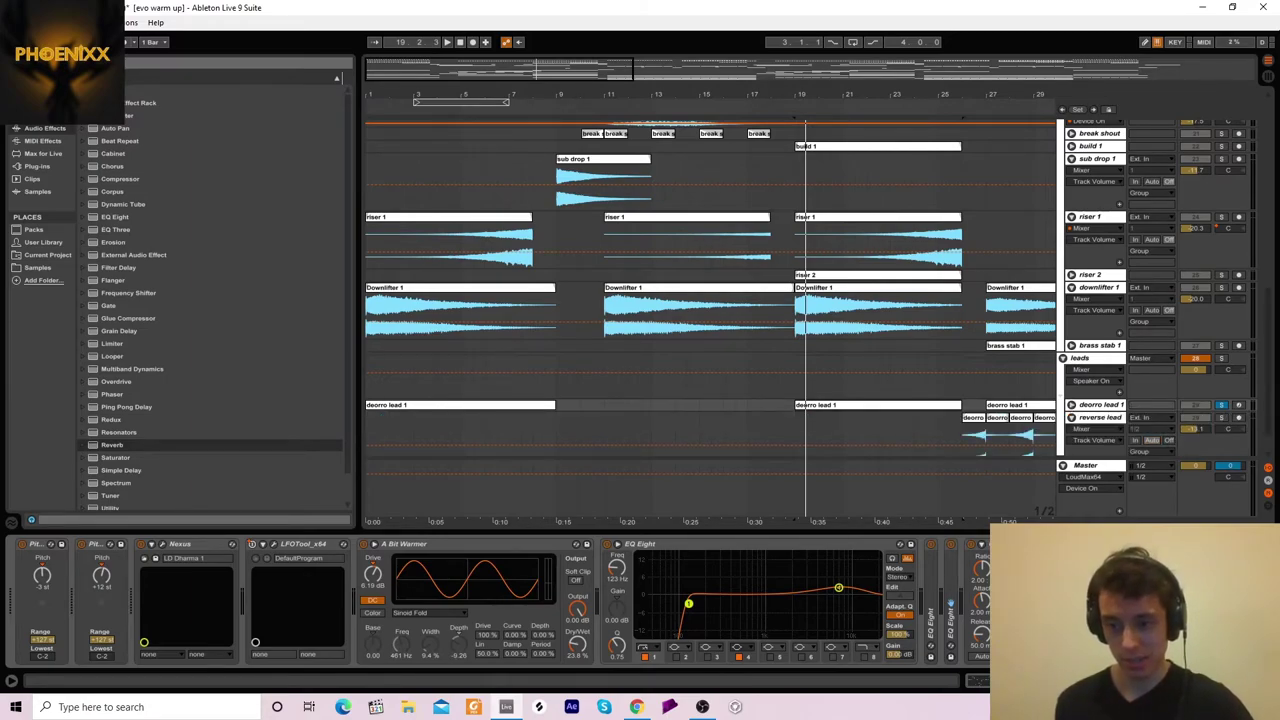
pyautogui.hotkey('ctrl', 'alt', 'l')
pyautogui.click(966, 533)
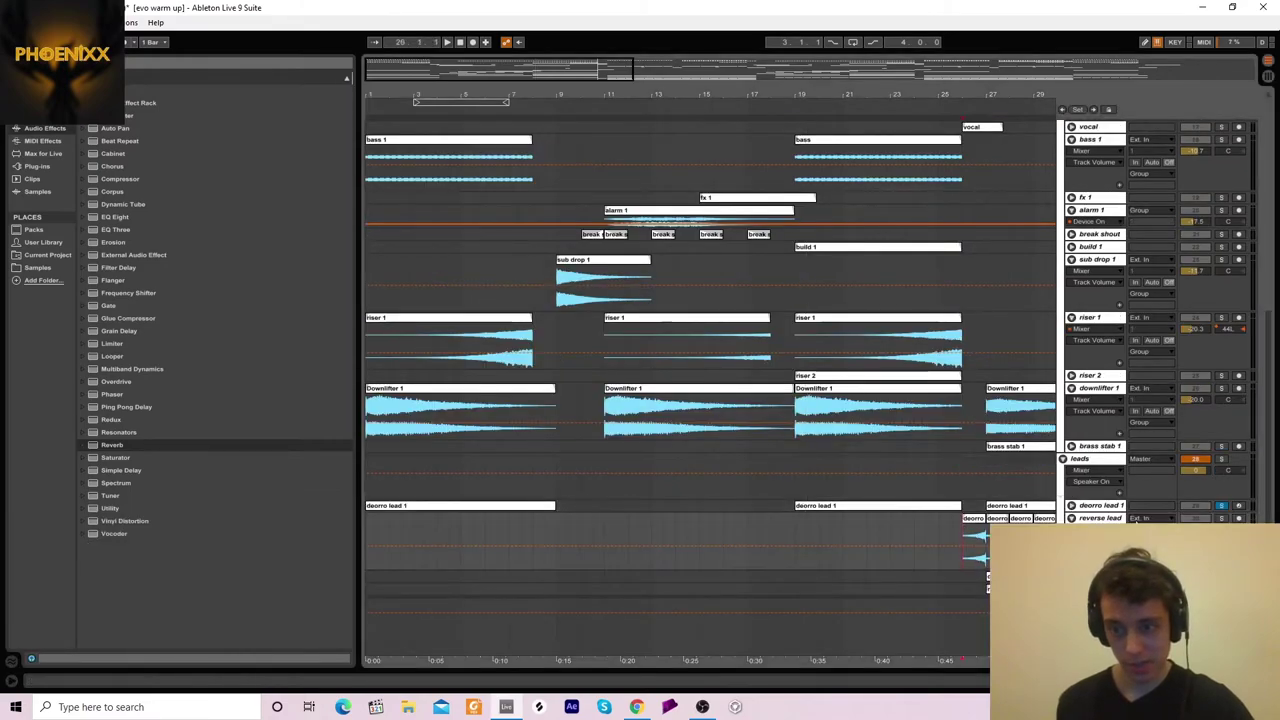
pyautogui.click(1220, 519)
# Step: Play reverse lead from bar 26 and shift the view toward the second drop
pyautogui.press('space')
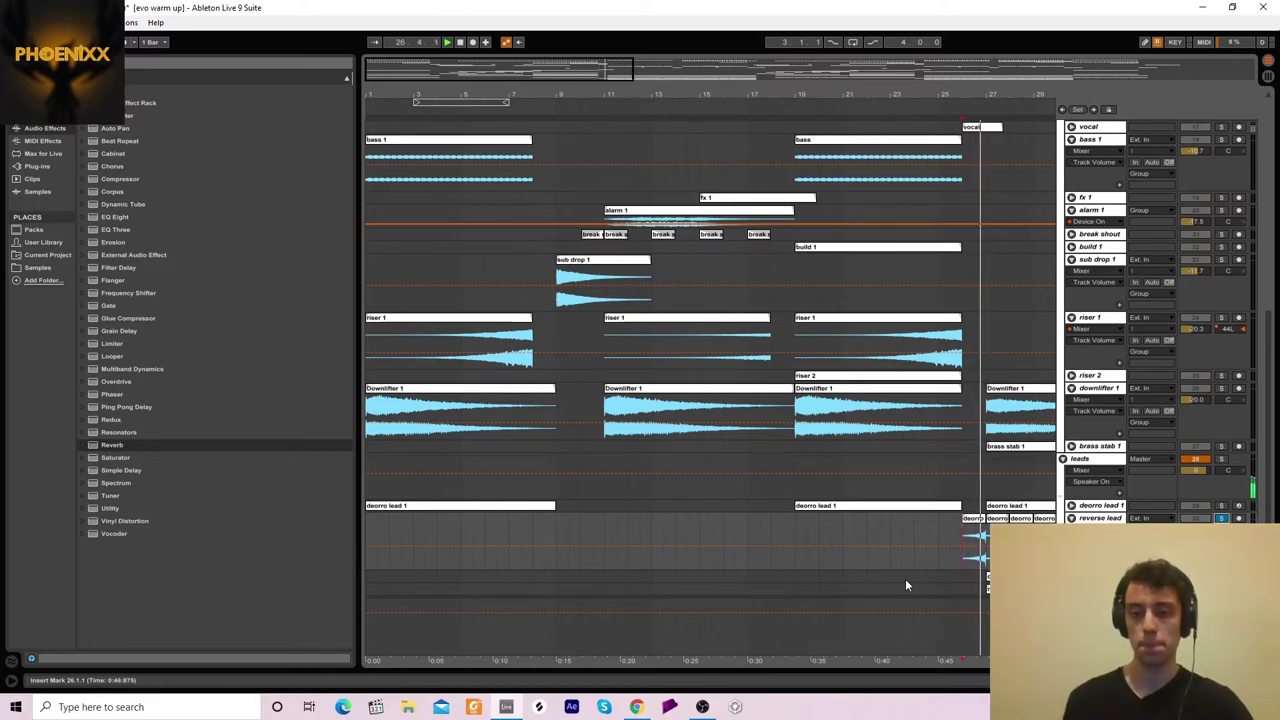
pyautogui.press('space')
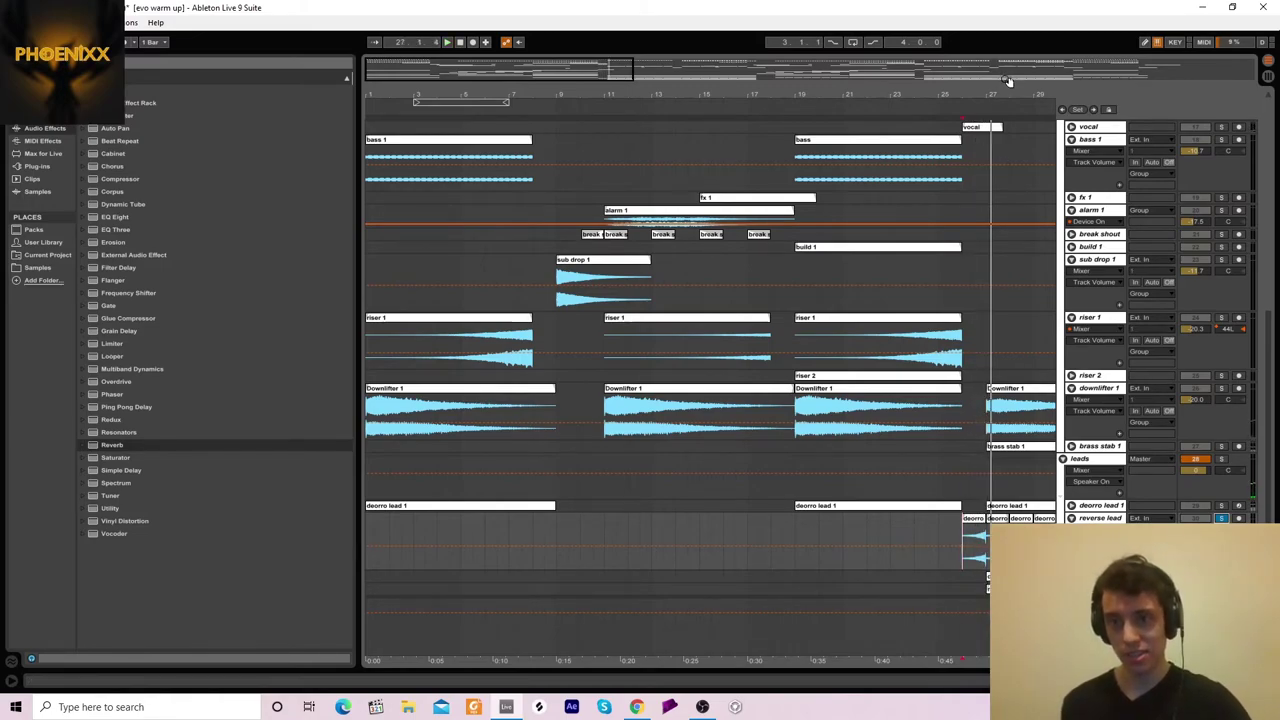
pyautogui.moveTo(1003, 82); pyautogui.dragTo(1111, 82)
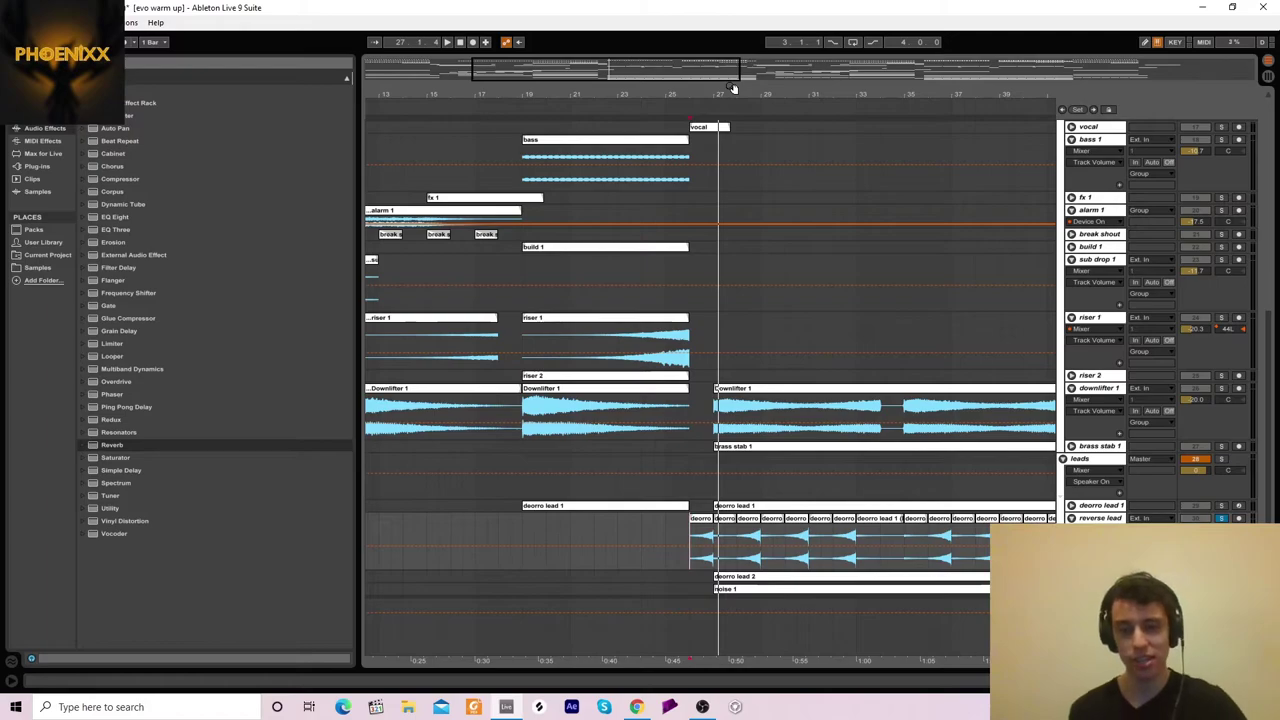
# Step: Play the second drop with the deorro lead 2 clip selected at bar 27
pyautogui.click(1070, 506)
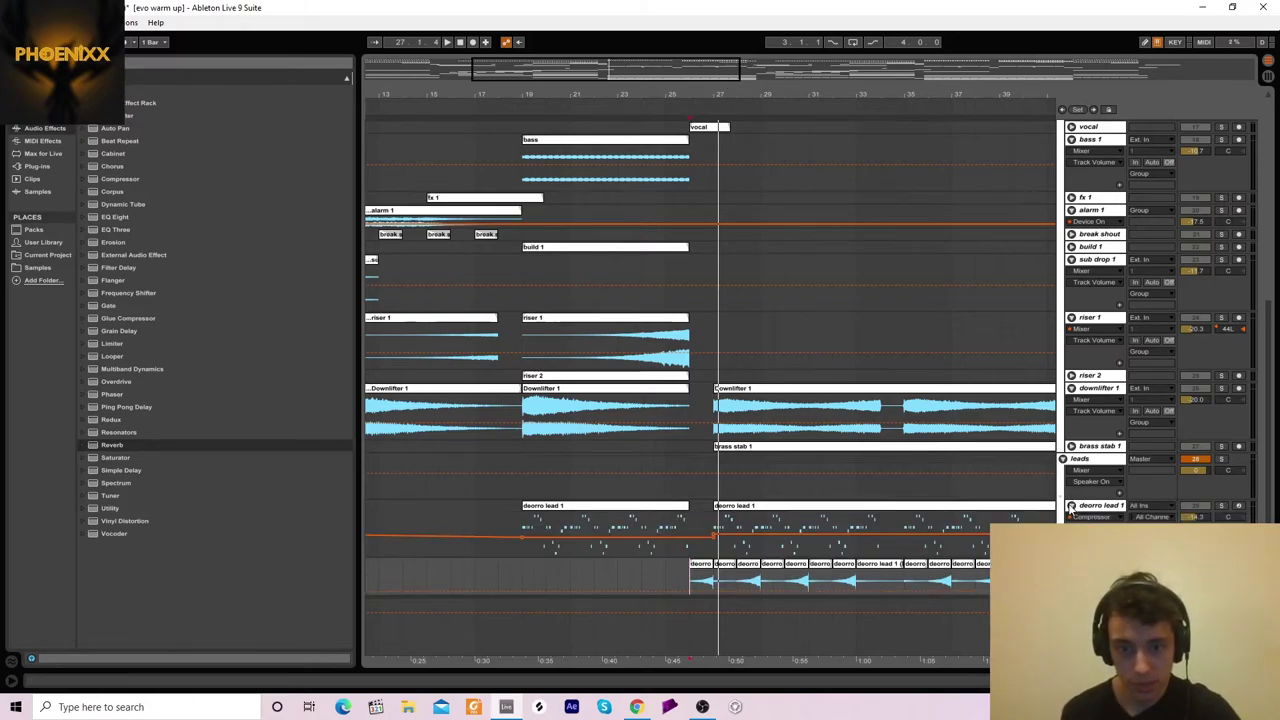
pyautogui.click(1070, 506)
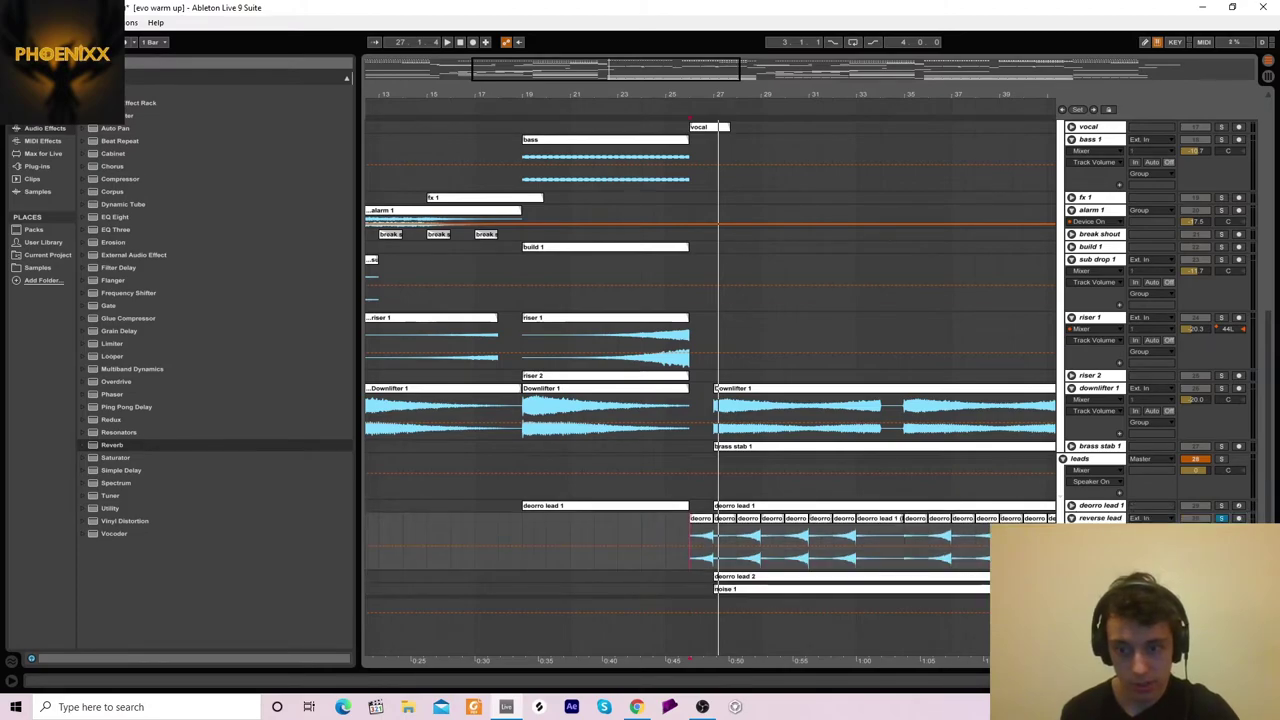
pyautogui.scroll(-1, 710, 360)
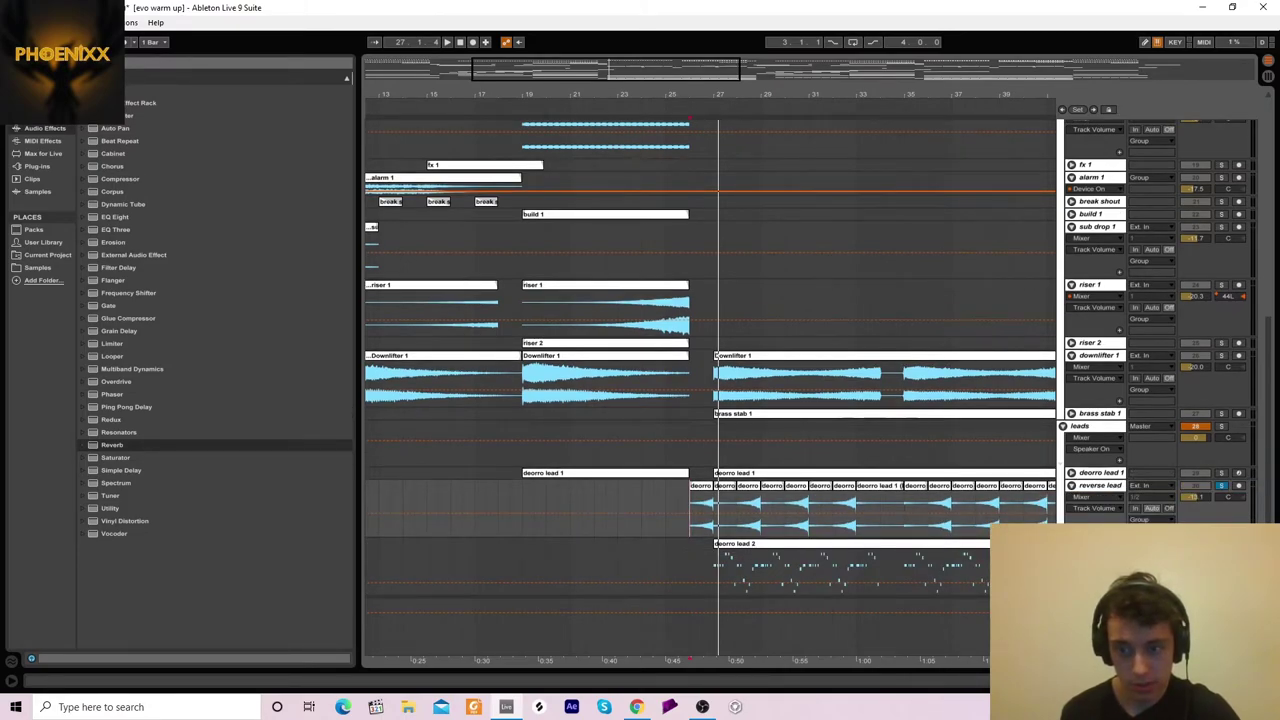
pyautogui.press('space')
pyautogui.click(728, 553)
pyautogui.click(726, 550)
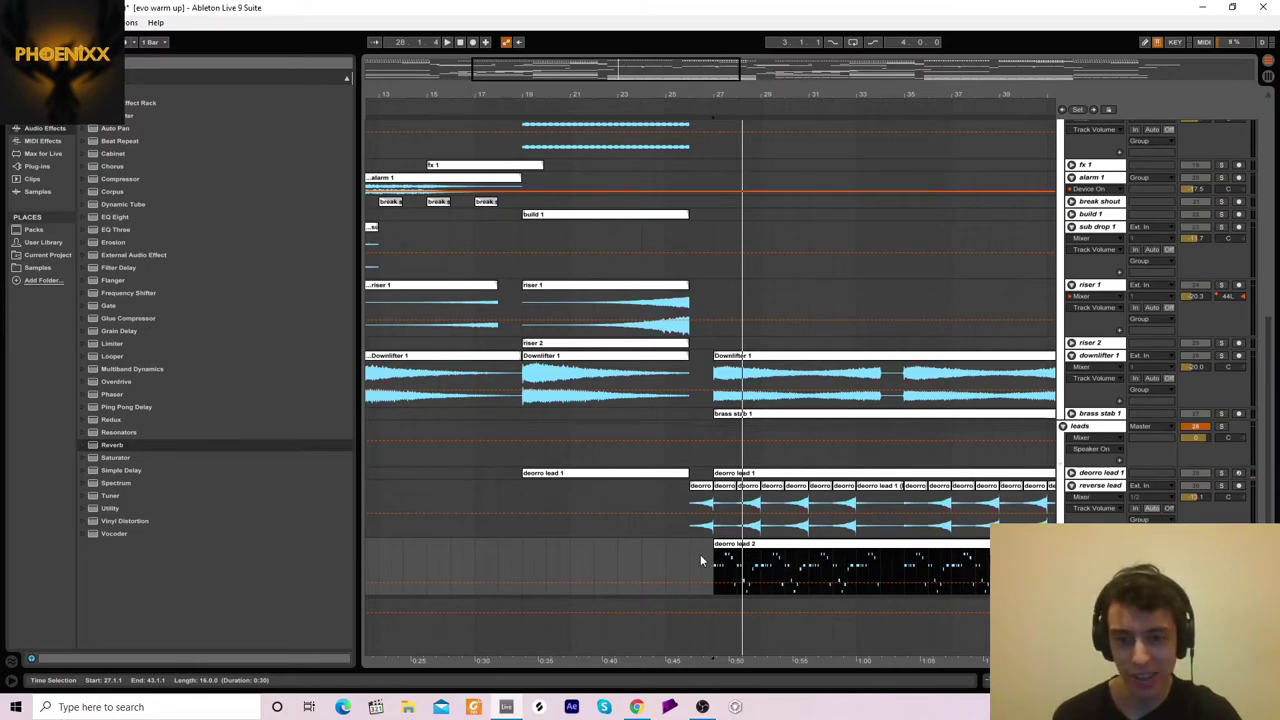
# Step: Toggle deorro lead 1's solo on and off, replaying from bar 27 each time
pyautogui.click(1221, 474)
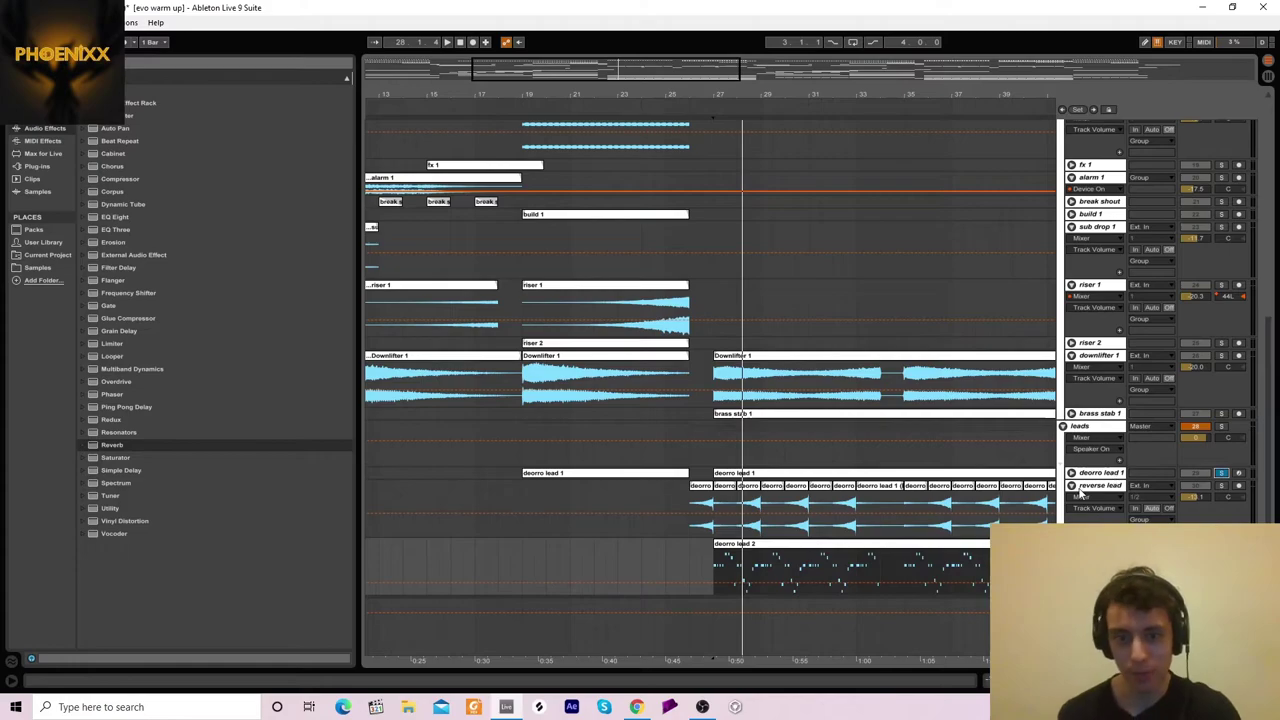
pyautogui.press('space')
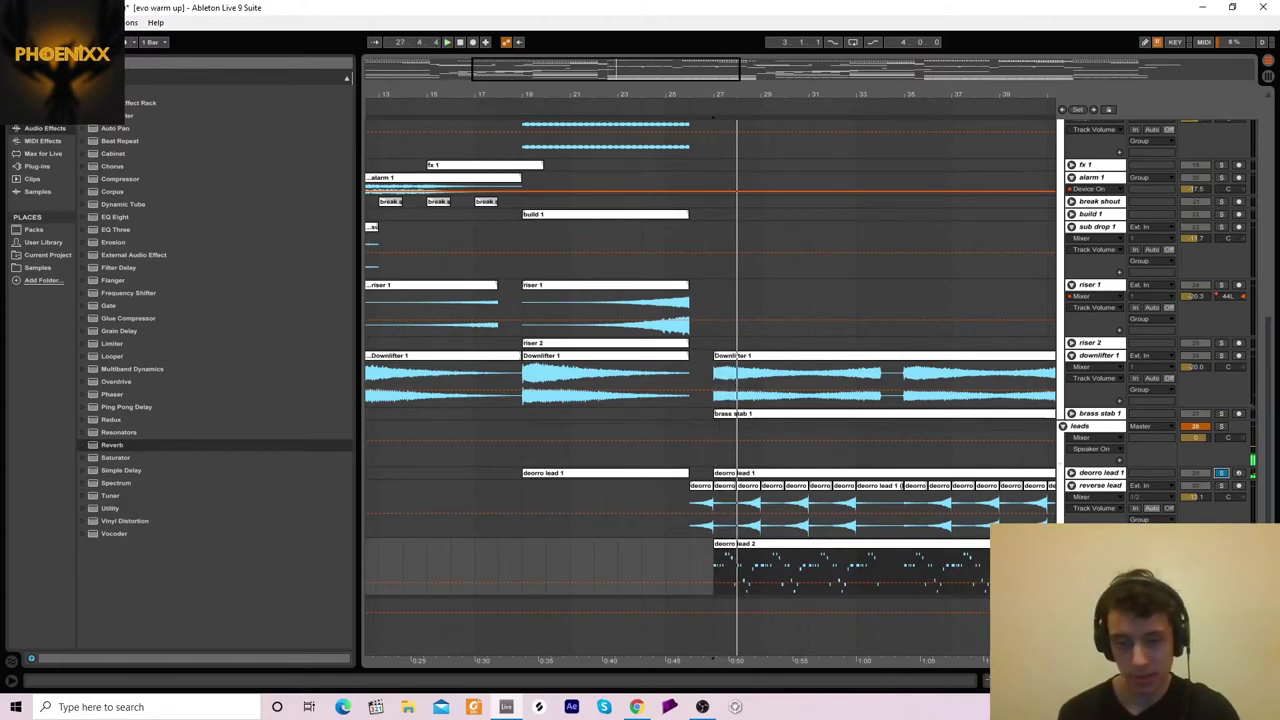
pyautogui.press('space')
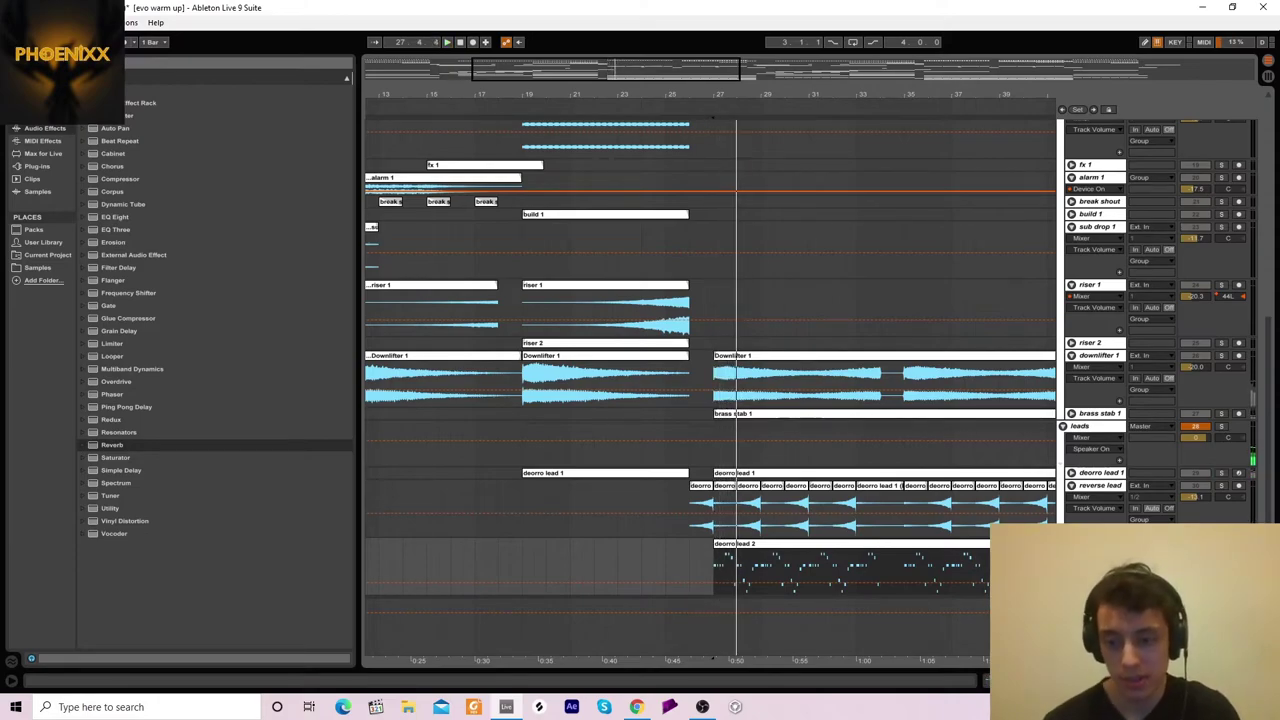
pyautogui.click(1221, 474)
pyautogui.press('space')
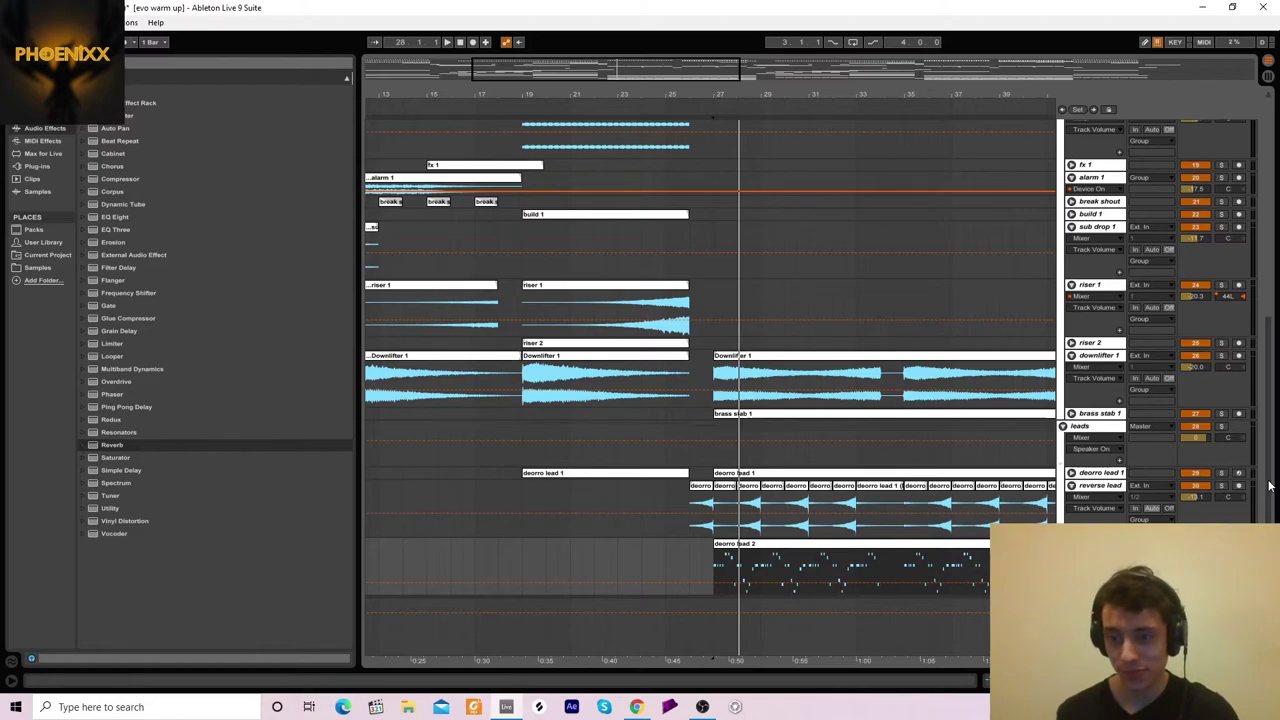
# Step: Fold deorro lead 2 and play the noise 1 part from bar 27
pyautogui.scroll(-1, 1268, 485)
pyautogui.click(1071, 531)
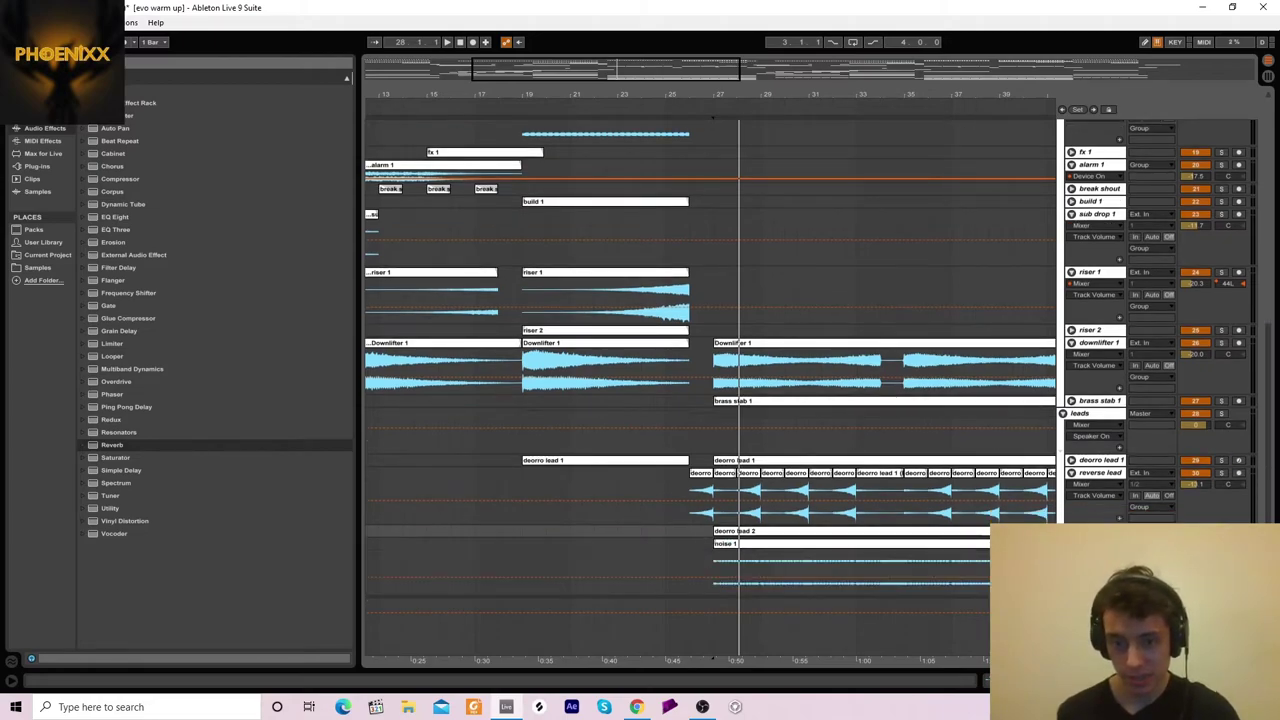
pyautogui.click(722, 568)
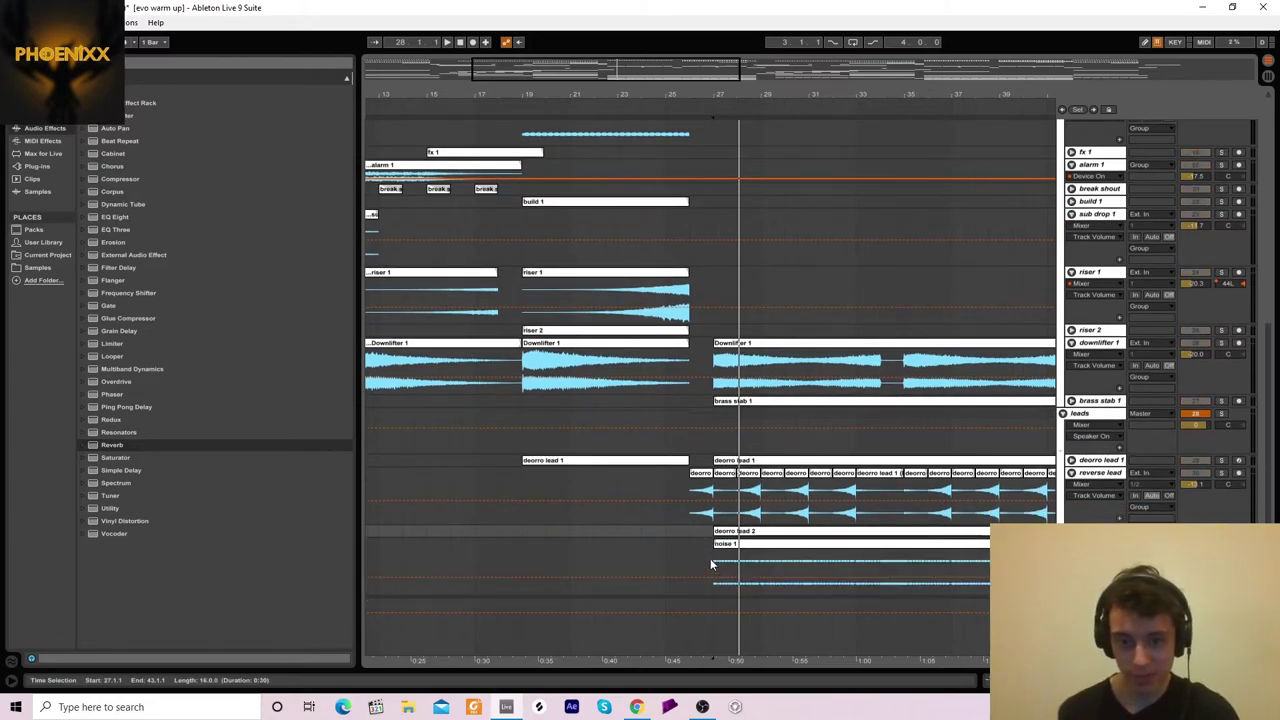
pyautogui.click(710, 565)
pyautogui.press('space')
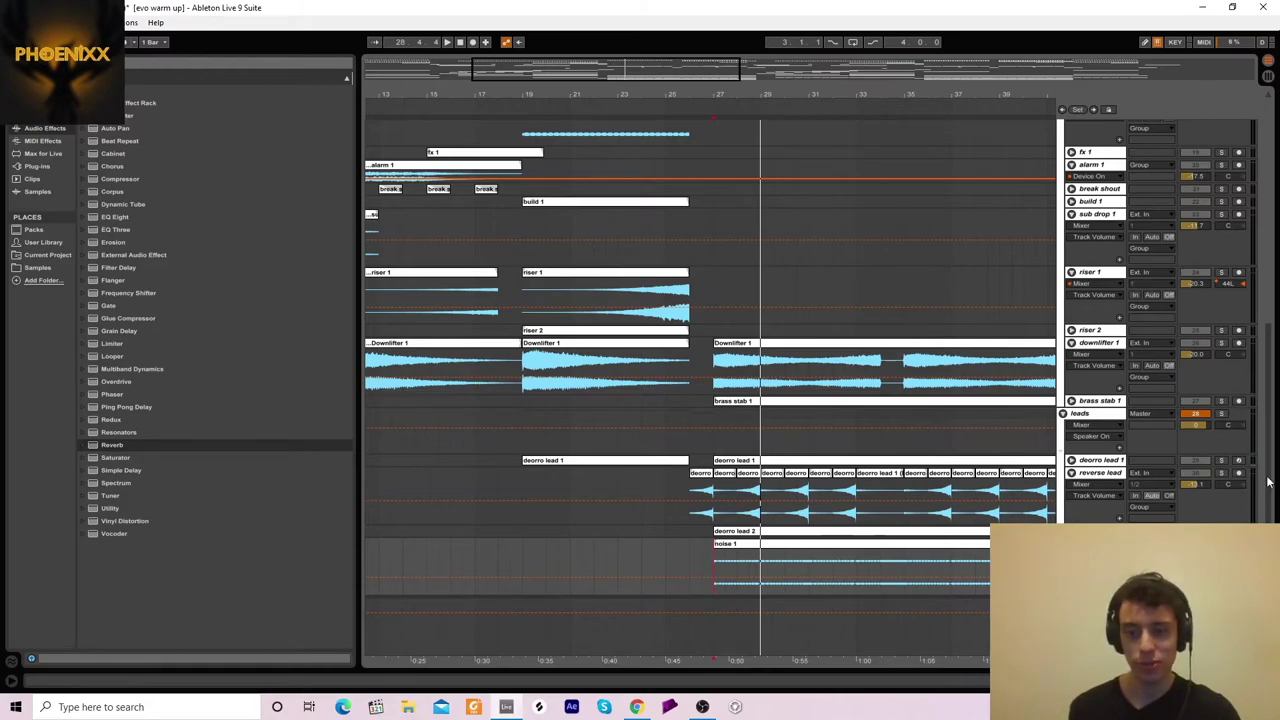
# Step: Play the downlifter 1 part of the second drop from bar 27
pyautogui.scroll(3, 768, 425)
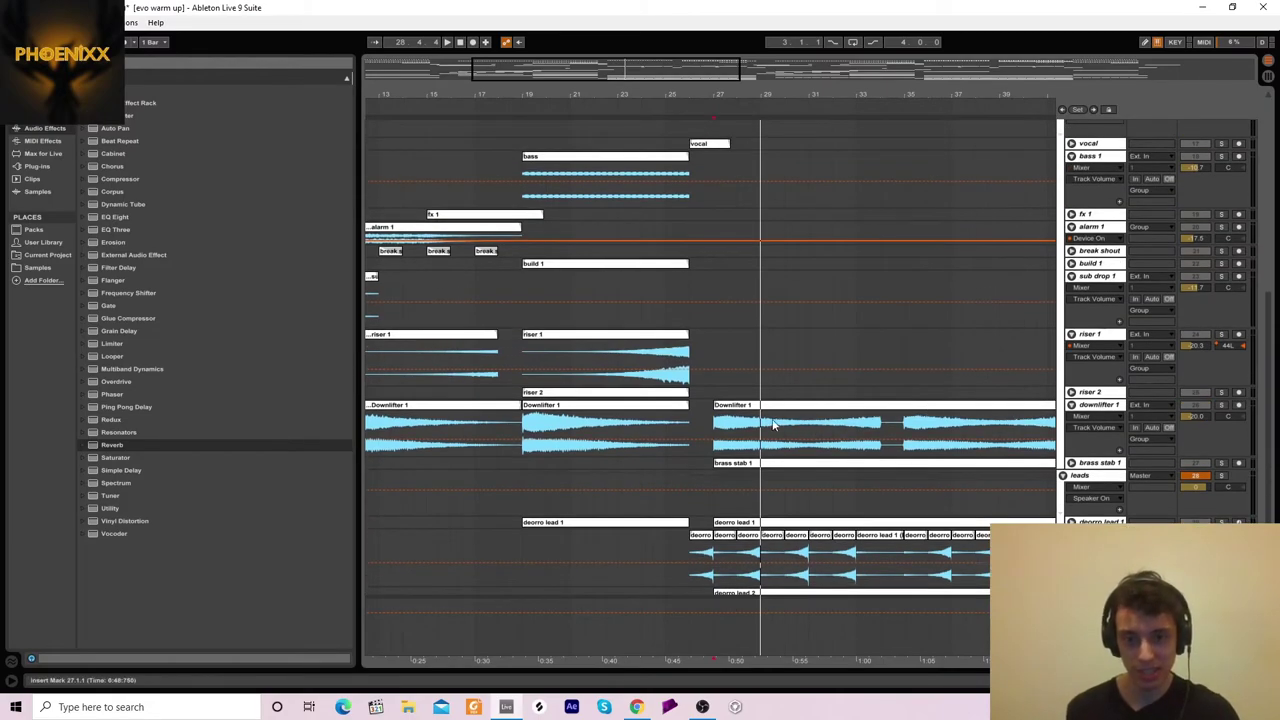
pyautogui.click(718, 428)
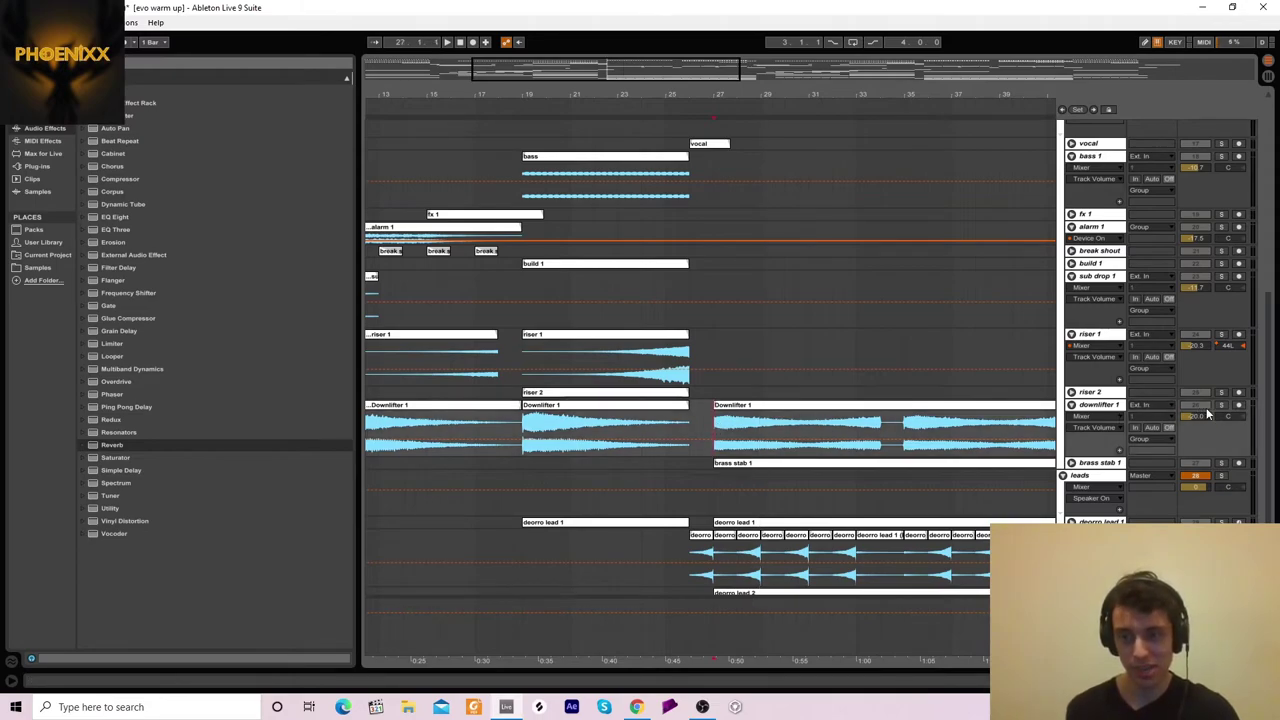
pyautogui.press('space')
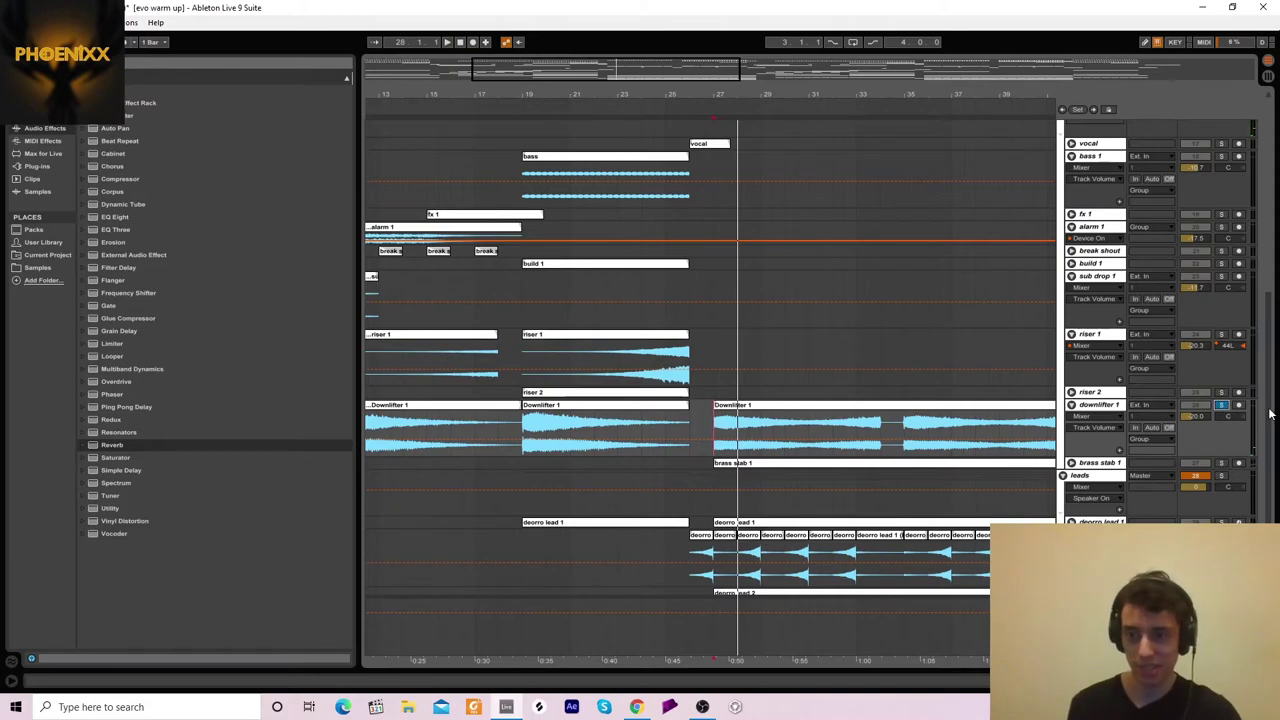
pyautogui.moveTo(1272, 416); pyautogui.dragTo(1272, 347)
pyautogui.scroll(5, 752, 288)
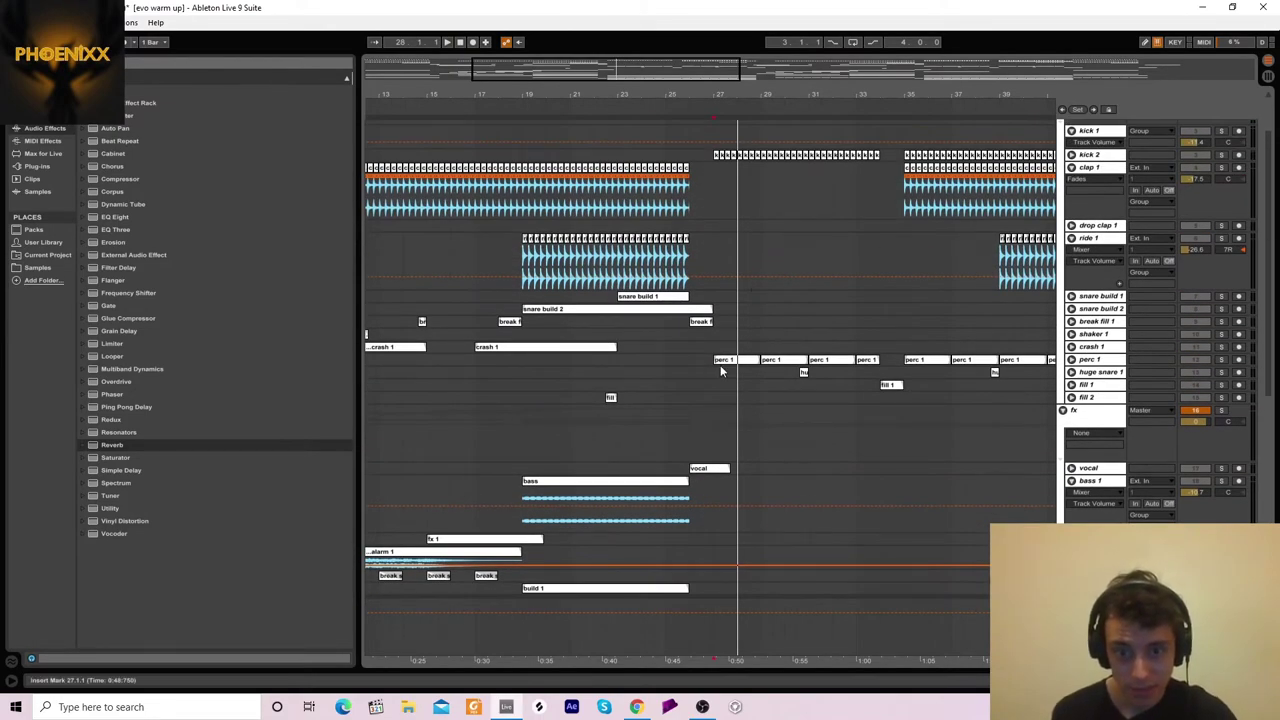
# Step: Unfold and solo perc 1, then play it
pyautogui.click(1071, 359)
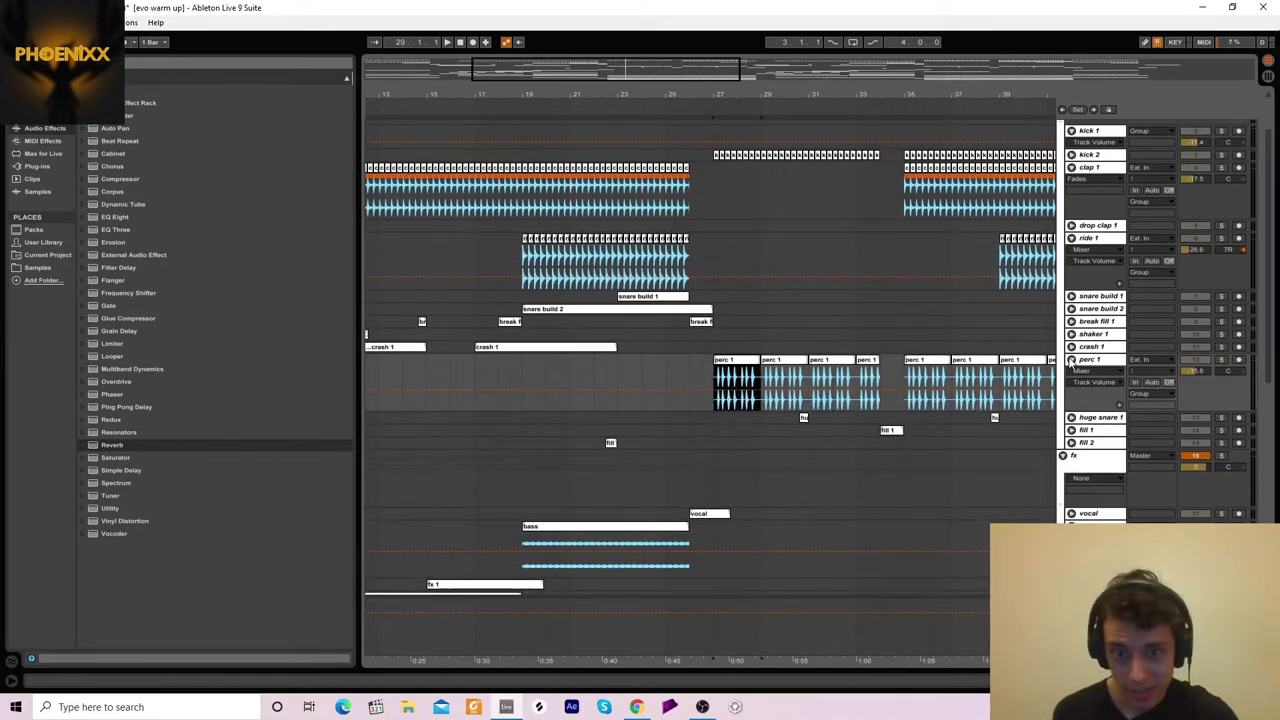
pyautogui.click(1221, 359)
pyautogui.press('space')
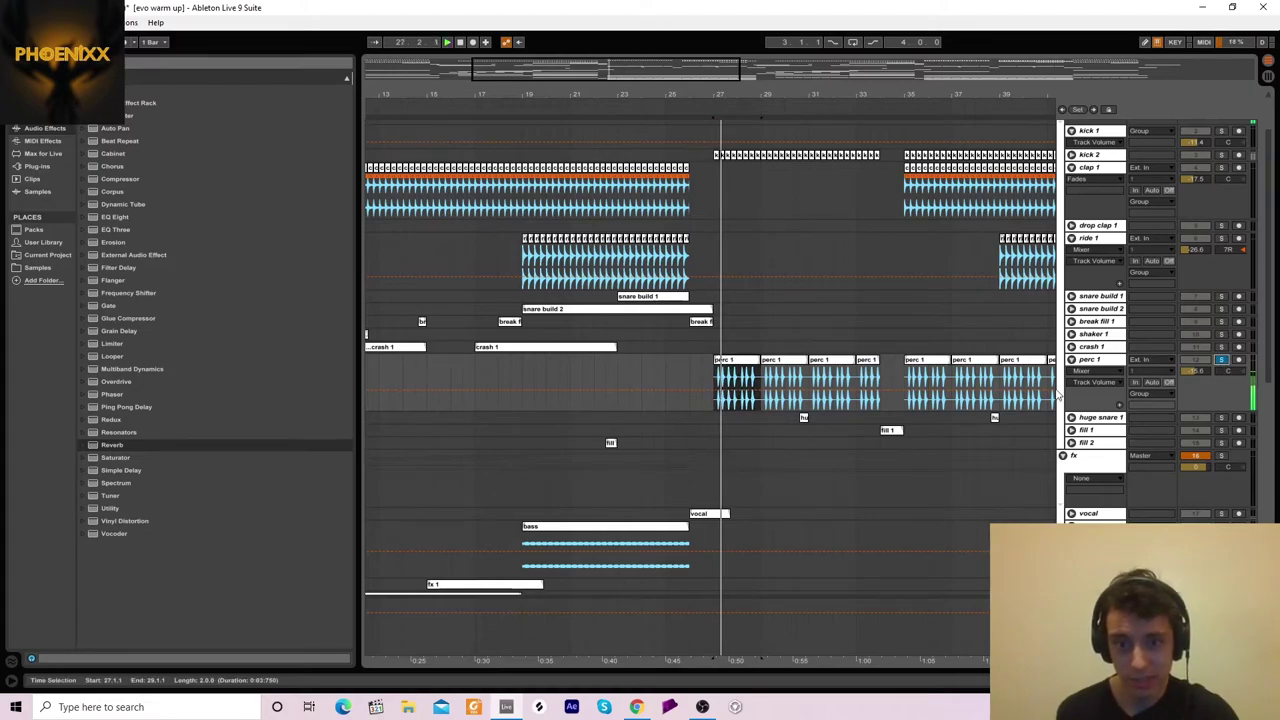
pyautogui.press('space')
# Step: Unfold and solo huge snare 1 and listen to its hits
pyautogui.click(806, 418)
pyautogui.click(1071, 417)
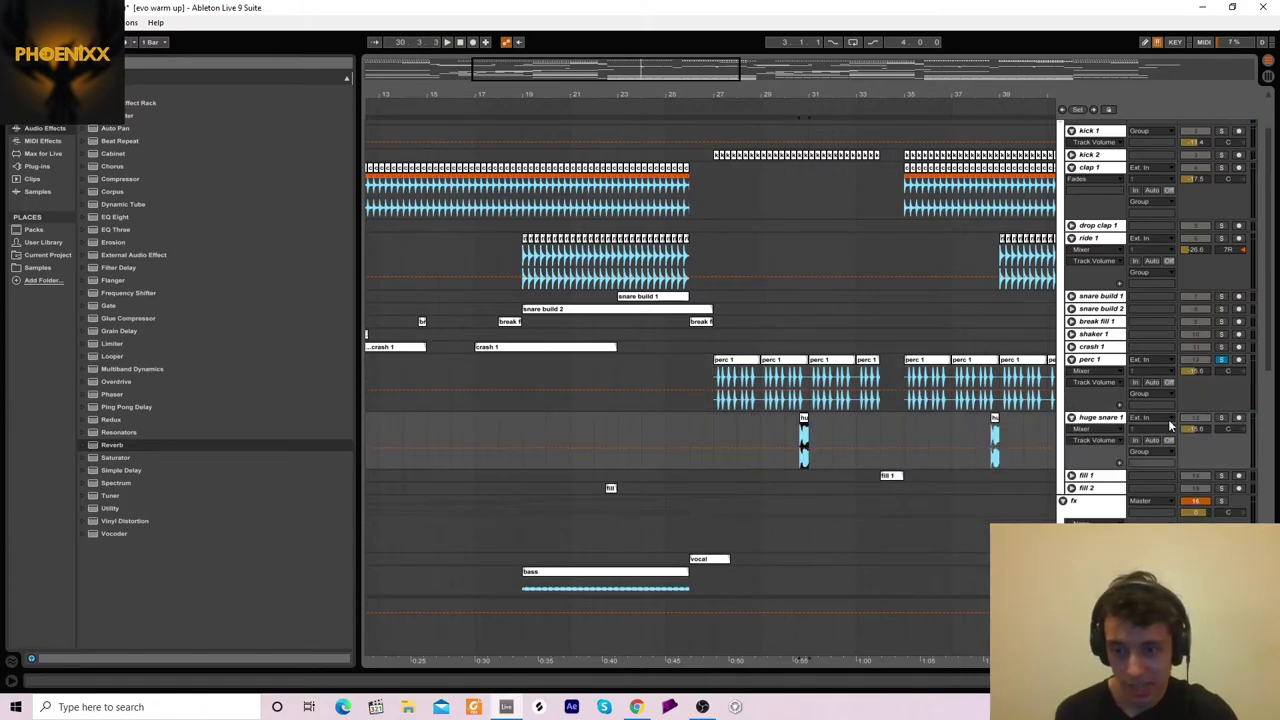
pyautogui.click(1221, 417)
pyautogui.press('space')
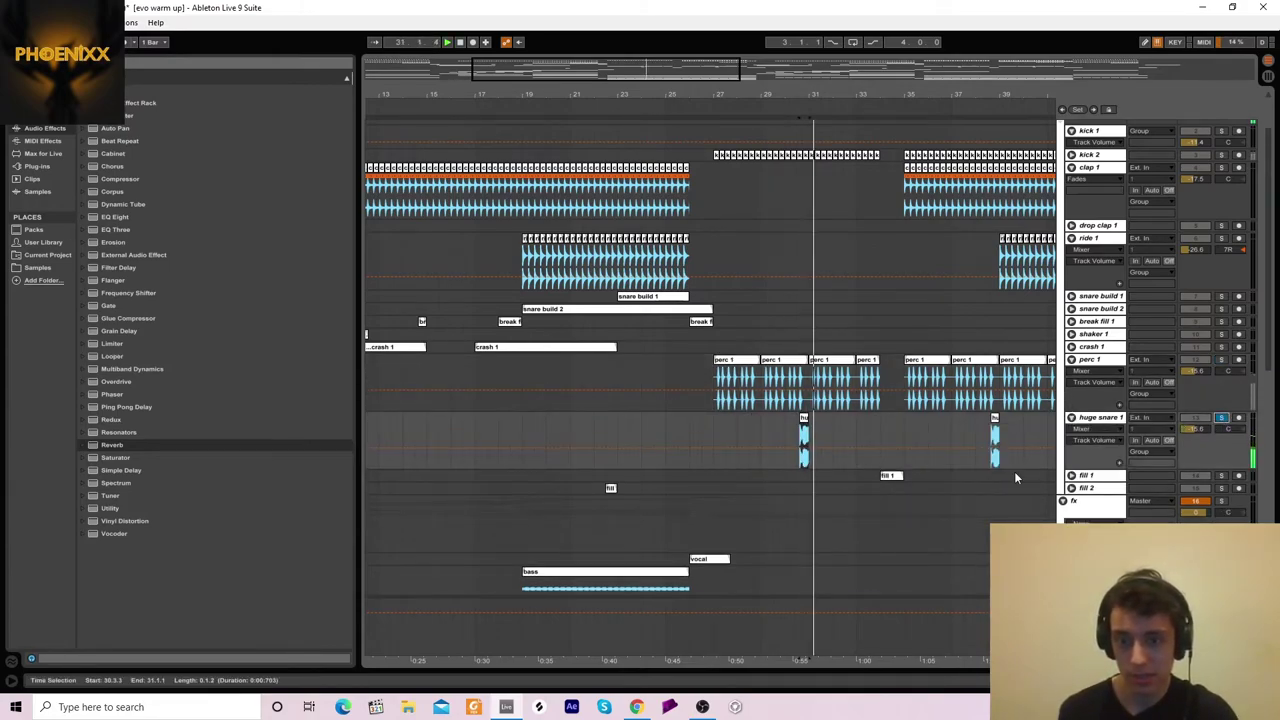
pyautogui.press('space')
# Step: Unfold and solo fill 1, then play its bar-34 fill clip
pyautogui.click(890, 475)
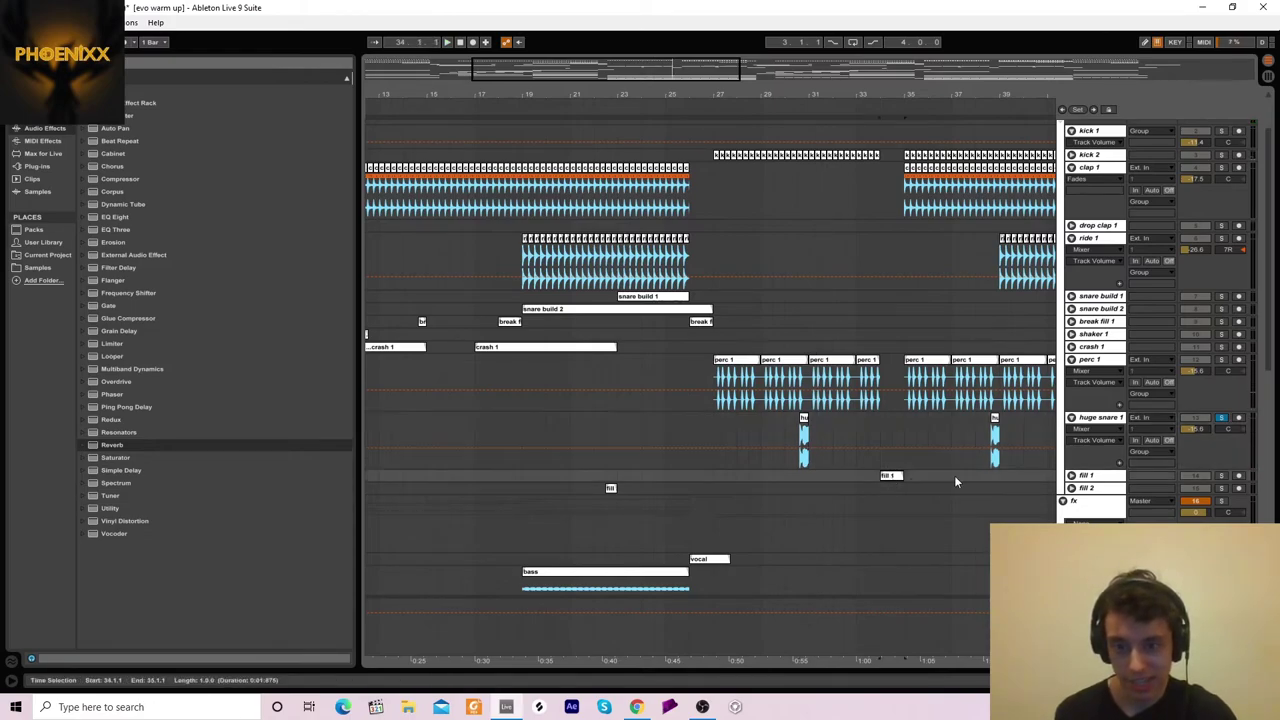
pyautogui.click(1071, 476)
pyautogui.click(1221, 476)
pyautogui.press('space')
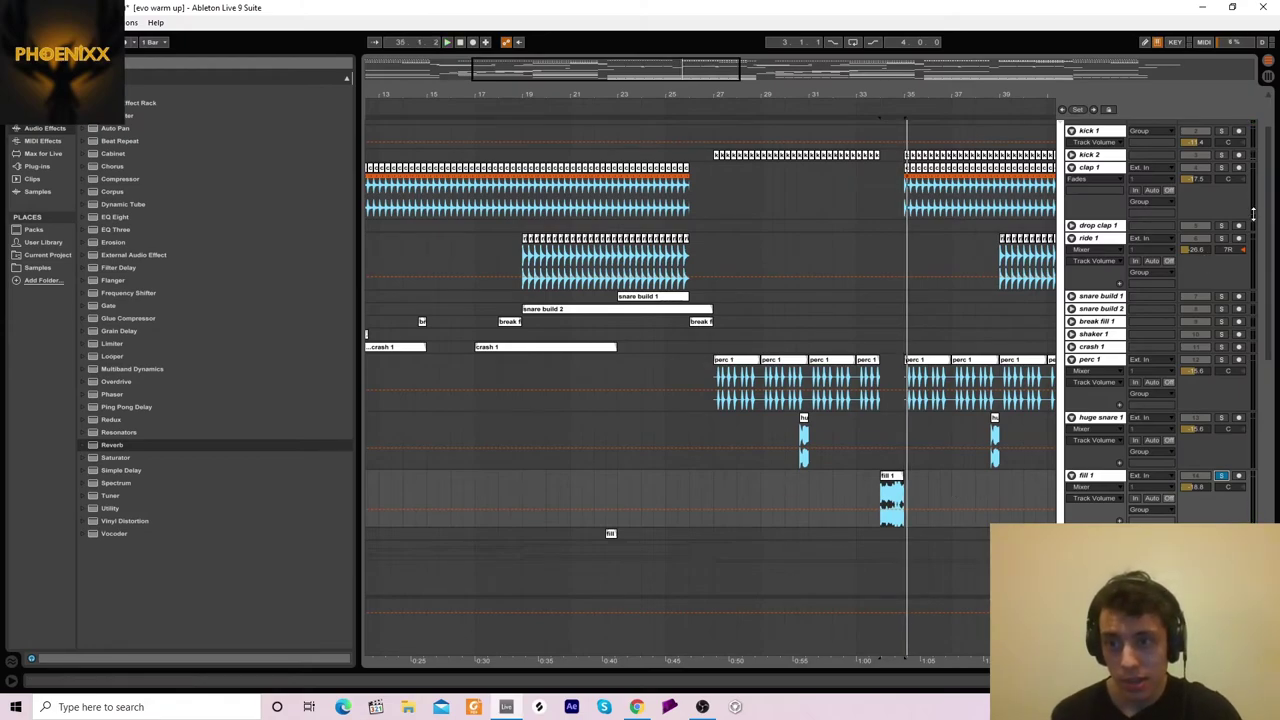
pyautogui.scroll(2, 1267, 220)
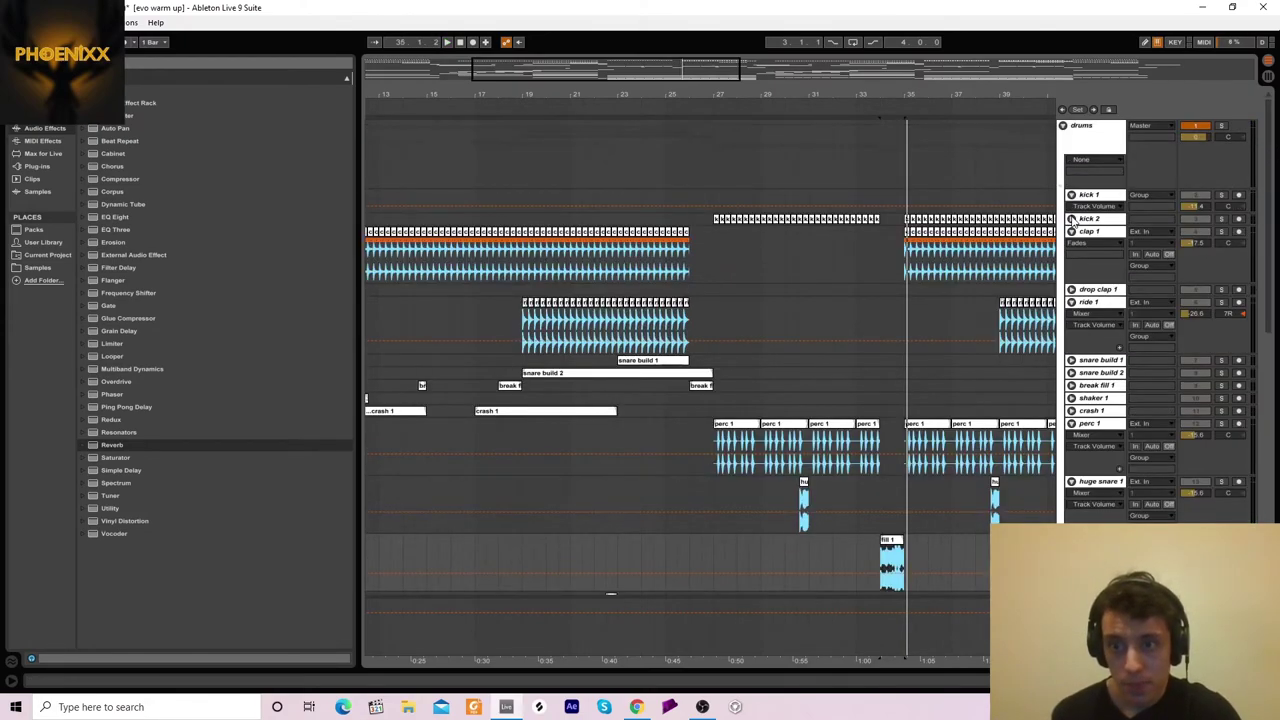
# Step: Unfold kick 2, solo it, and play it alone from bar 27
pyautogui.click(1072, 219)
pyautogui.press('space')
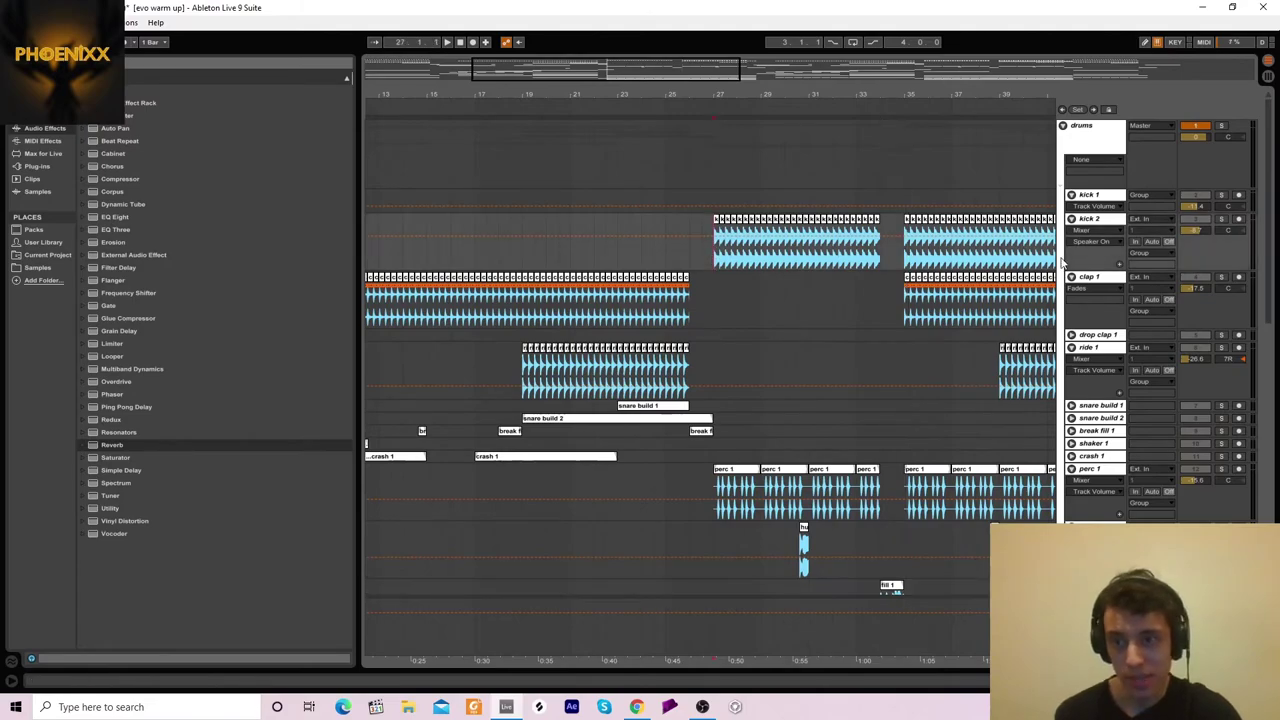
pyautogui.click(1221, 218)
pyautogui.press('space')
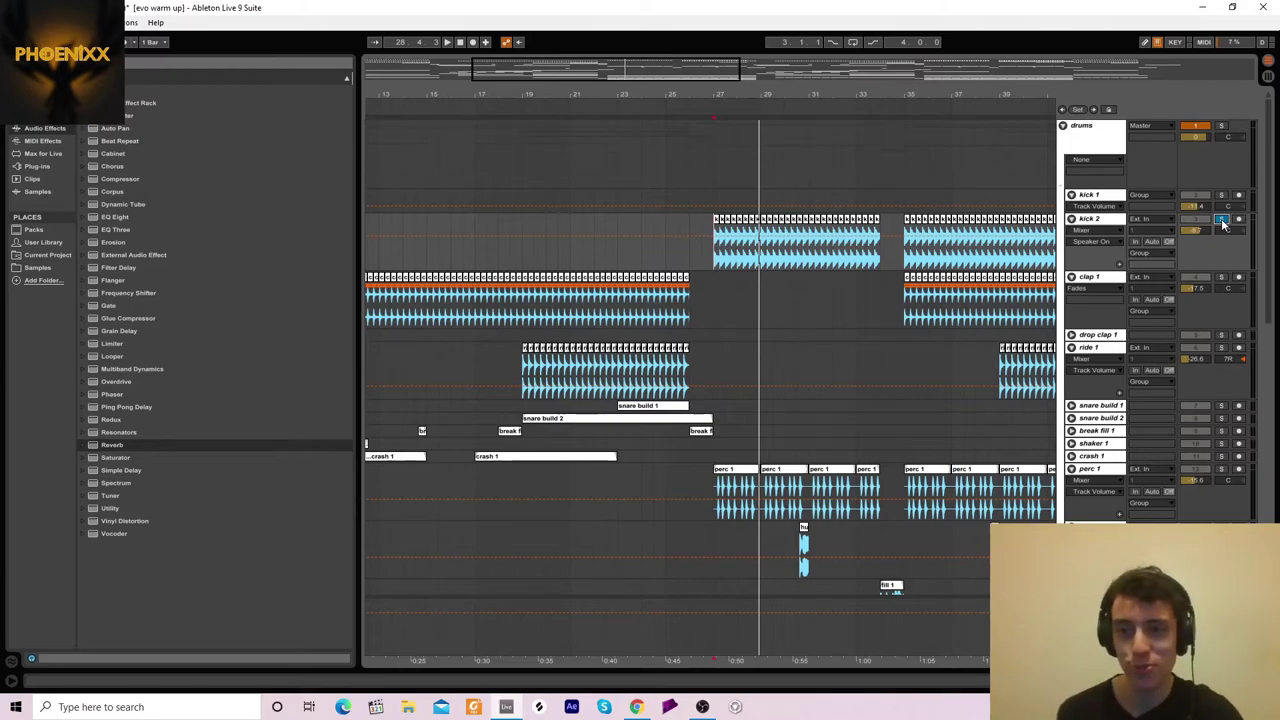
pyautogui.scroll(-10, 826, 157)
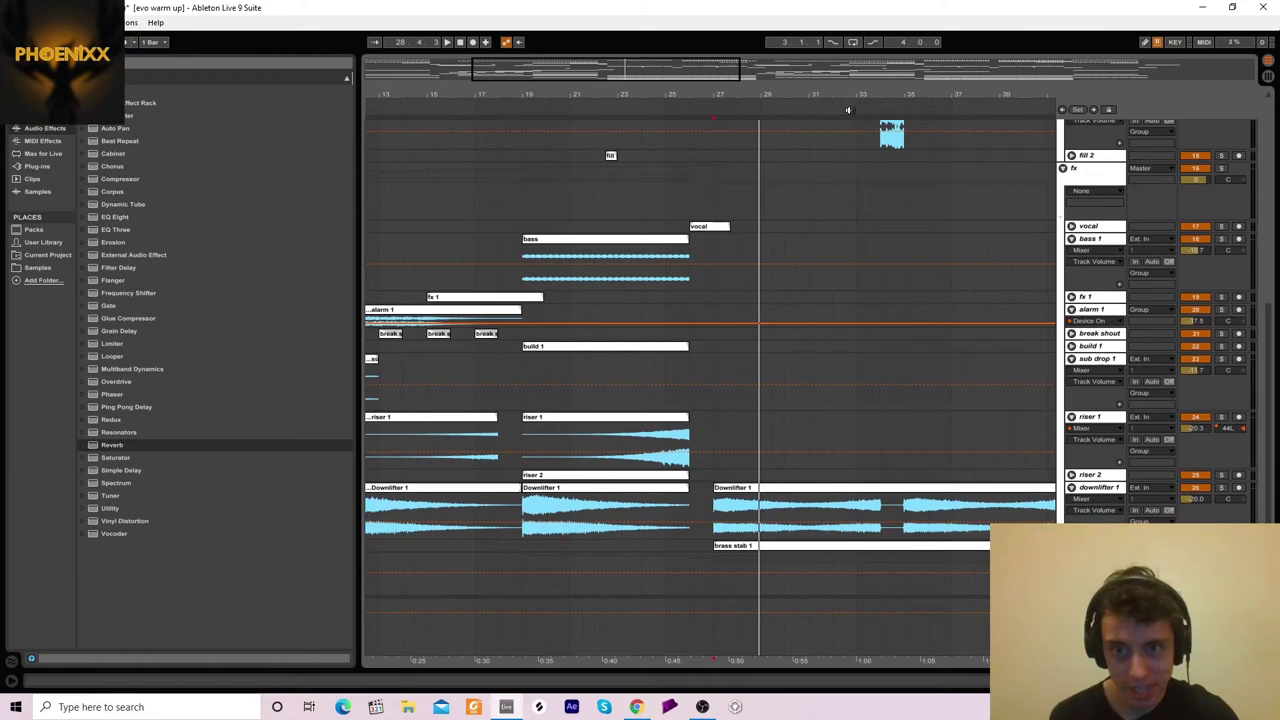
# Step: Look through the drums, leads and fx group tracks' device chains
pyautogui.moveTo(862, 92)
pyautogui.mouseDown()
pyautogui.moveTo(636, 92)
pyautogui.moveTo(1050, 120)
pyautogui.mouseUp()
pyautogui.scroll(10, 1262, 311)
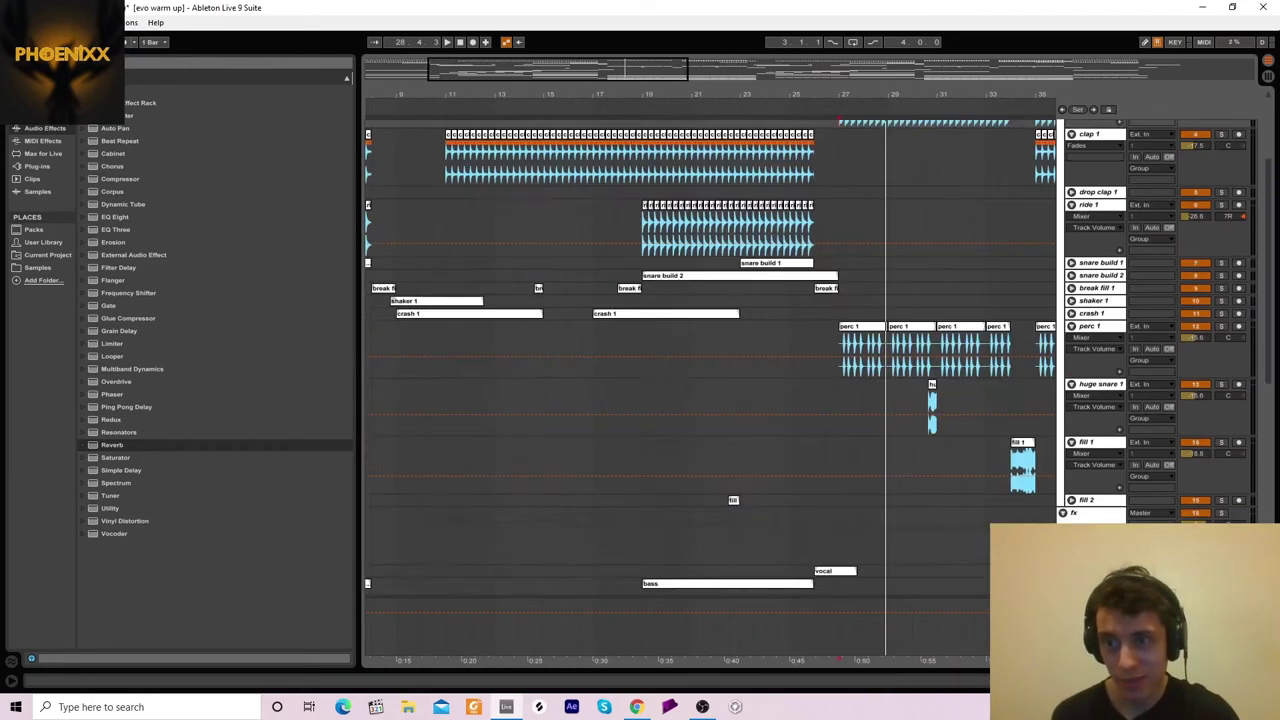
pyautogui.click(1088, 140)
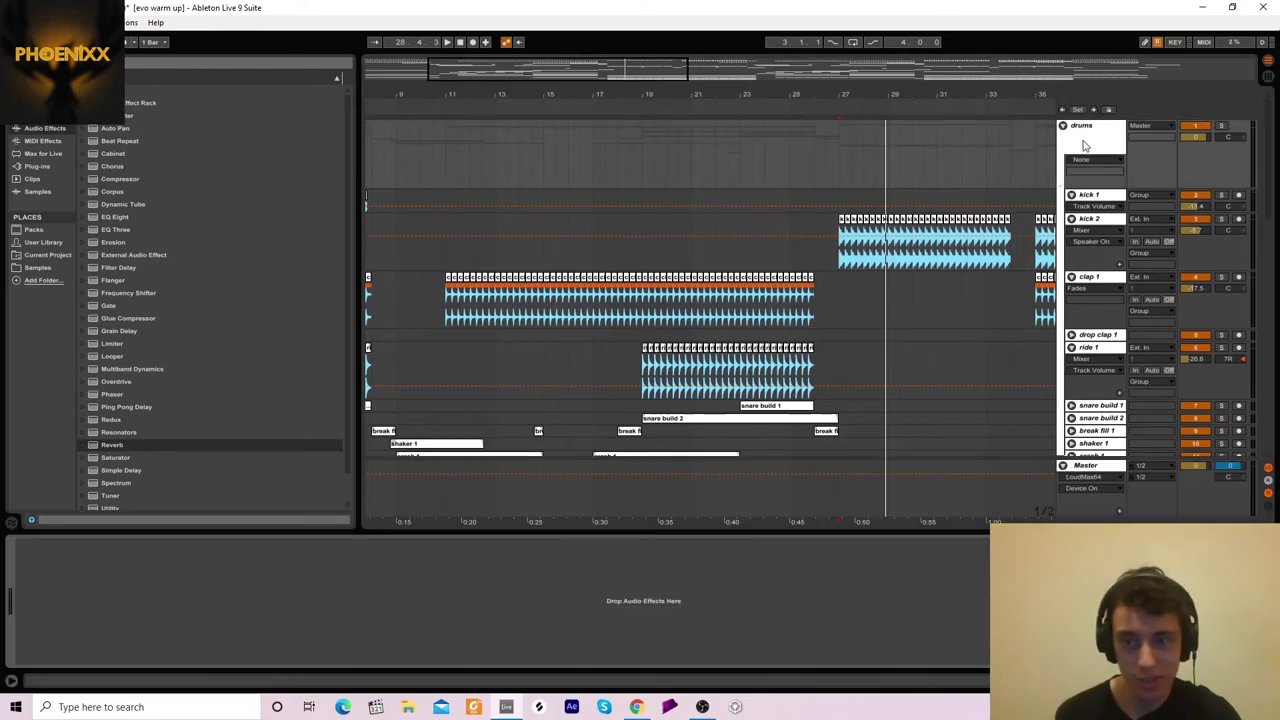
pyautogui.click(1268, 188)
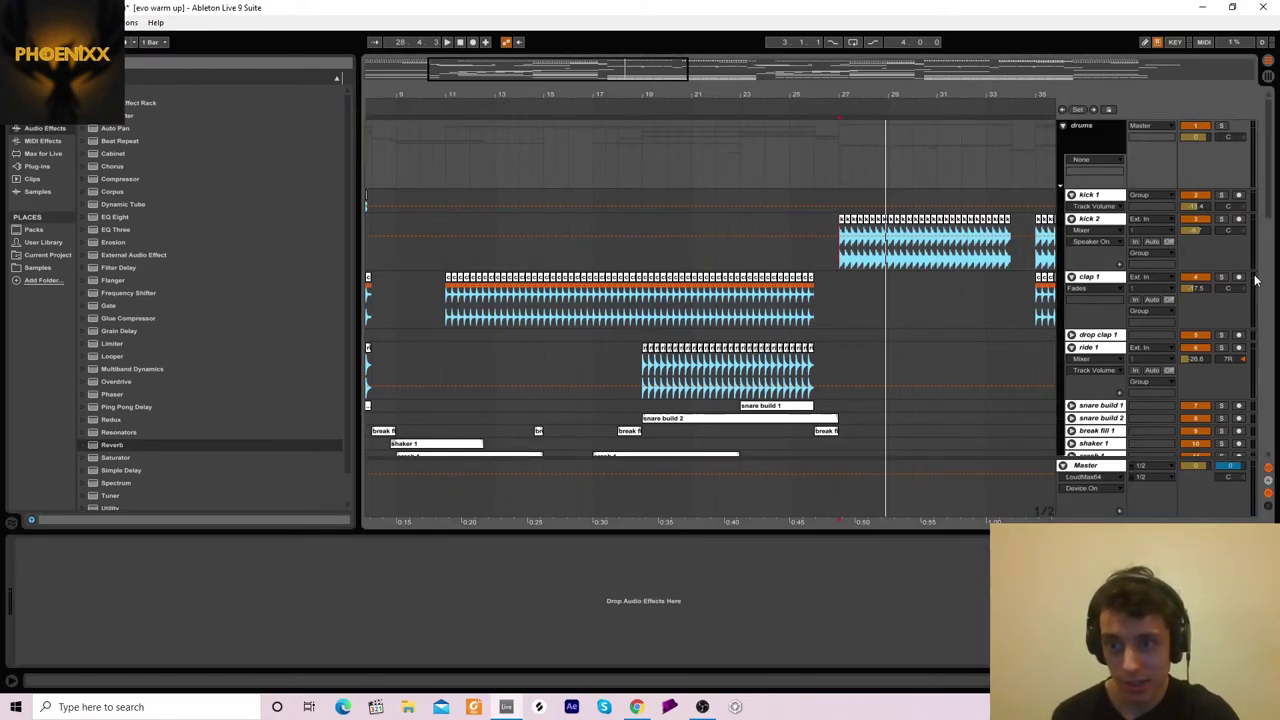
pyautogui.scroll(-10, 1100, 393)
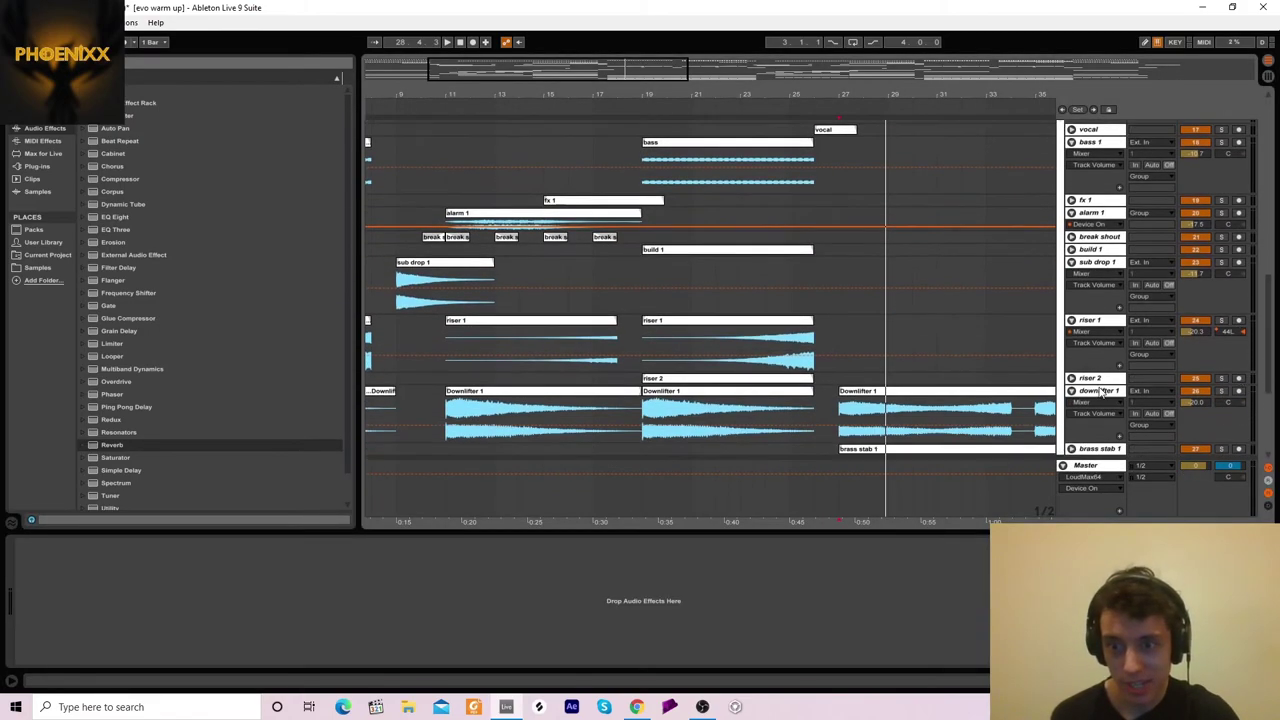
pyautogui.moveTo(1268, 348); pyautogui.dragTo(1266, 428)
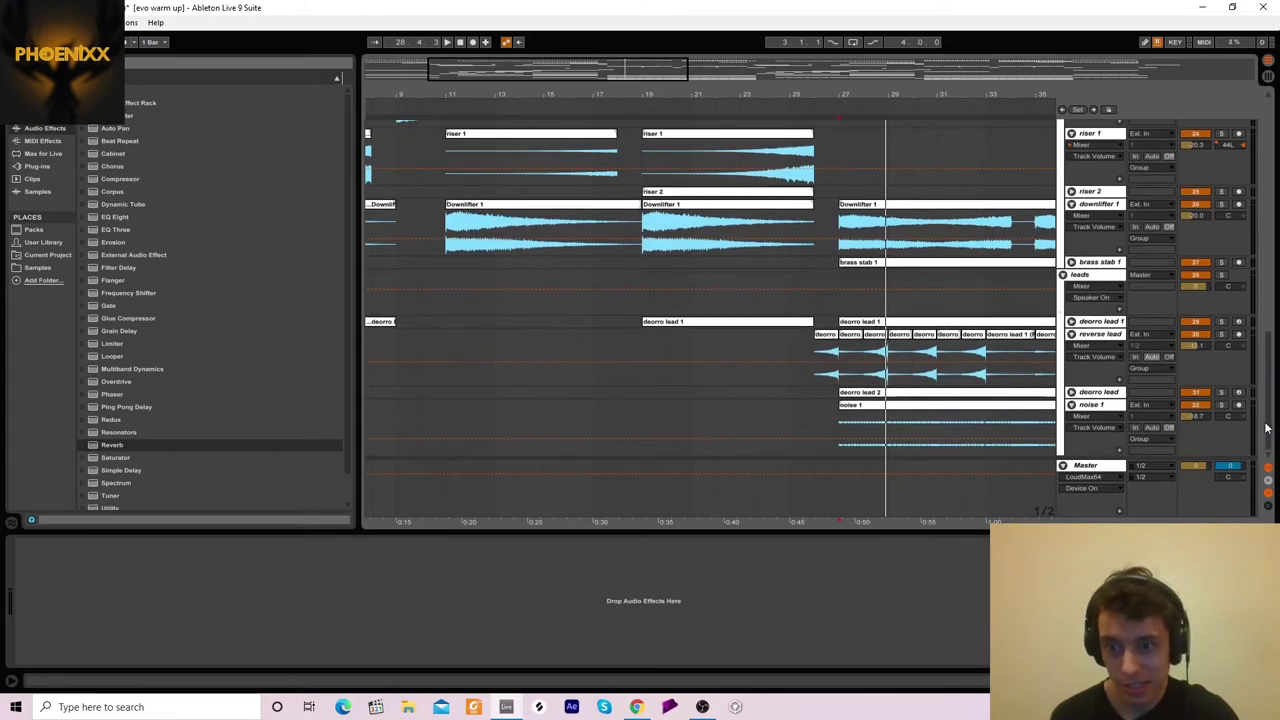
pyautogui.click(1088, 283)
pyautogui.moveTo(1263, 355); pyautogui.dragTo(1274, 262)
pyautogui.click(1093, 201)
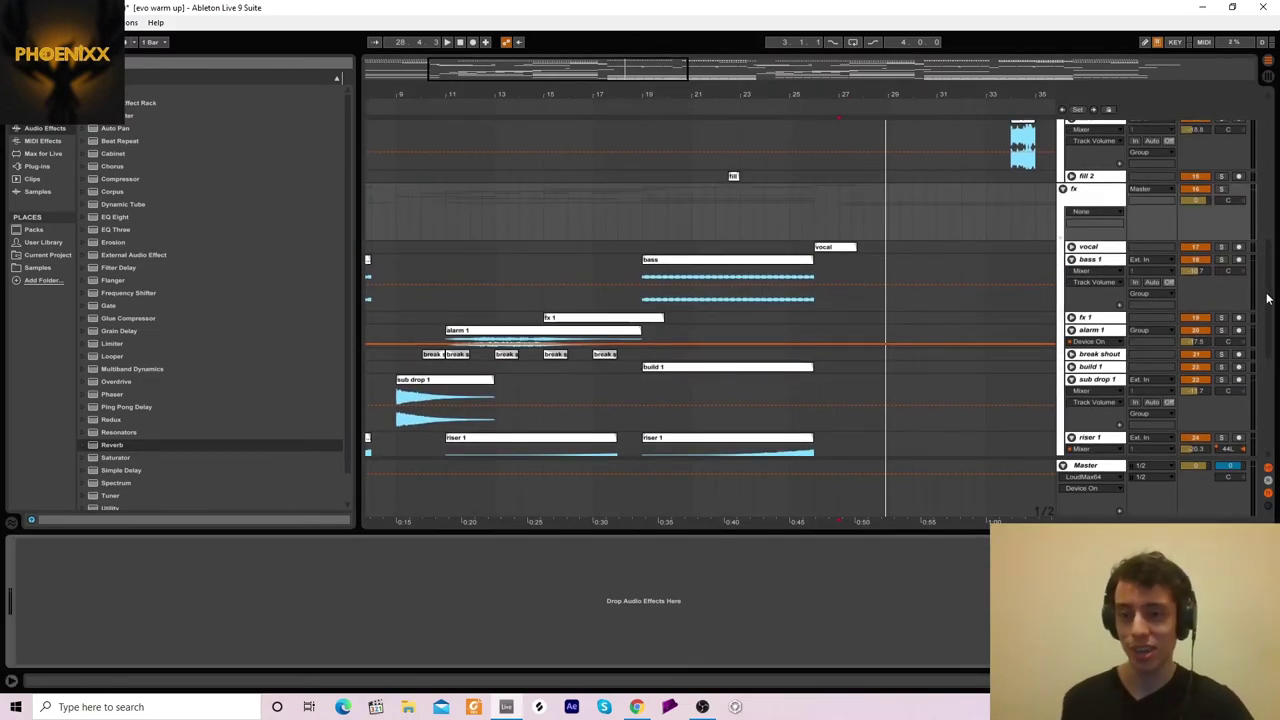
pyautogui.moveTo(1267, 298); pyautogui.dragTo(1270, 420)
# Step: Show the Master chain and preview it with the LoudMax plugin window open
pyautogui.click(1082, 472)
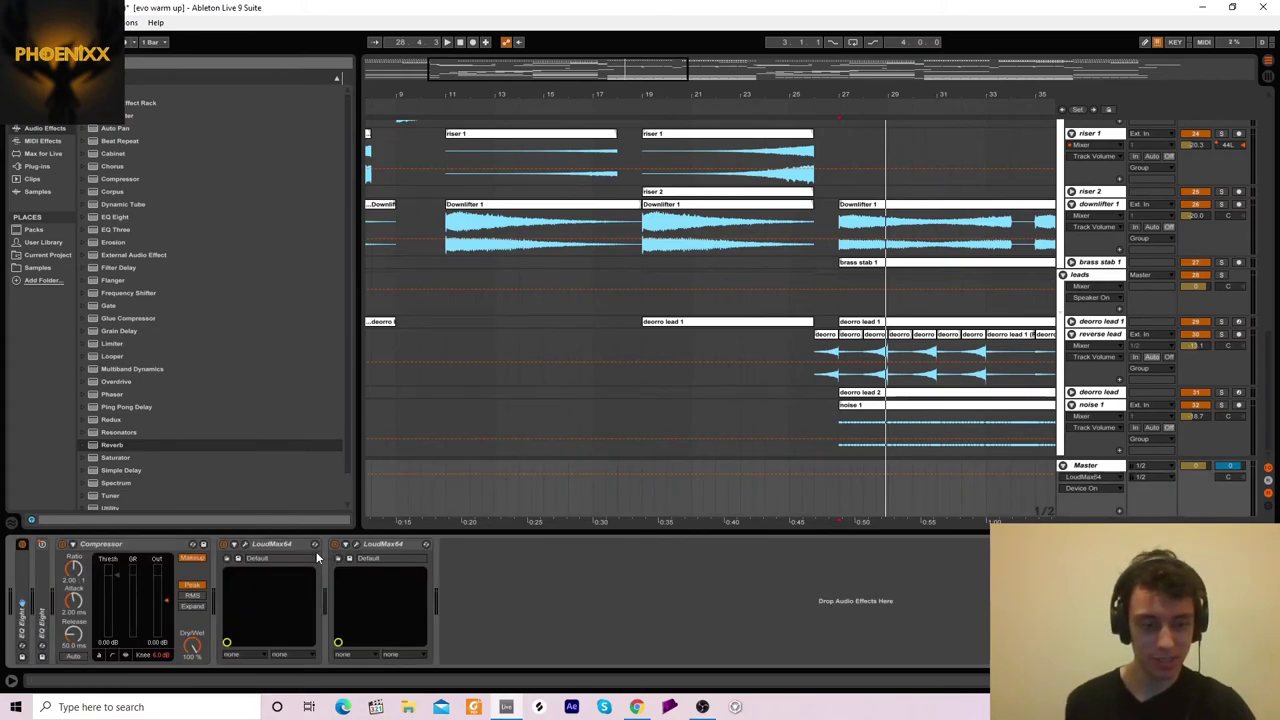
pyautogui.click(356, 545)
pyautogui.press('space')
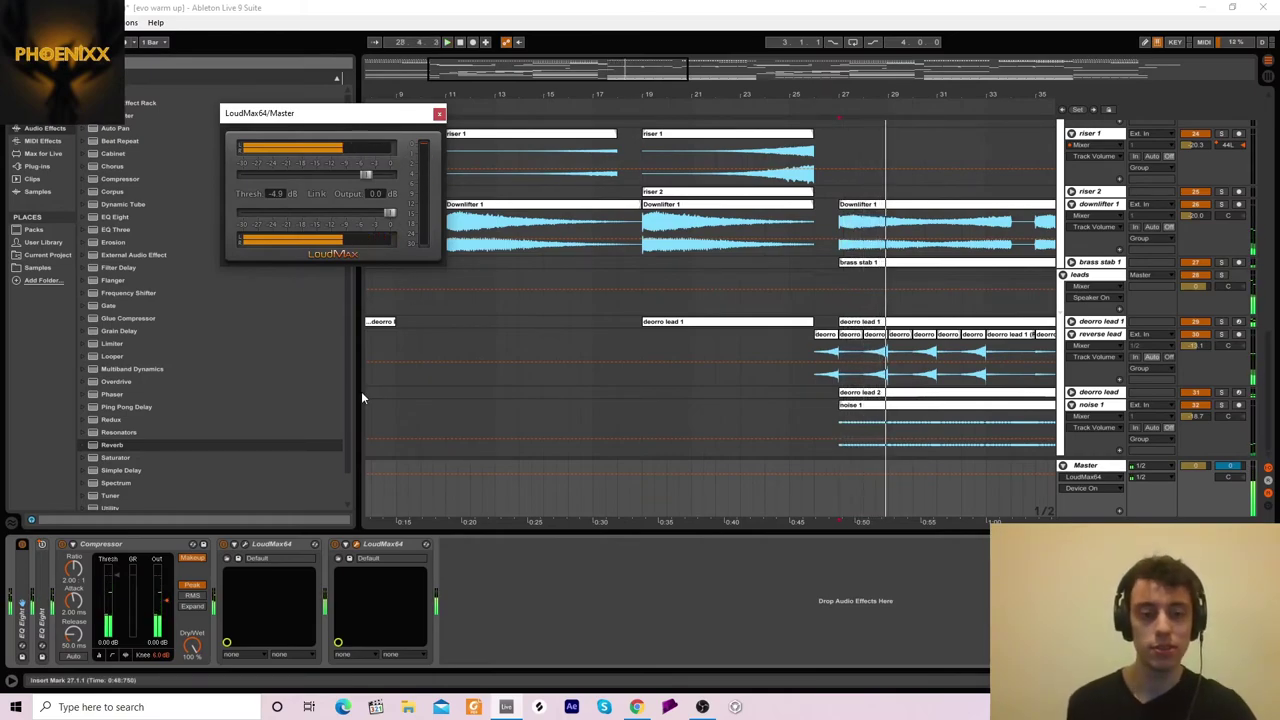
pyautogui.press('space')
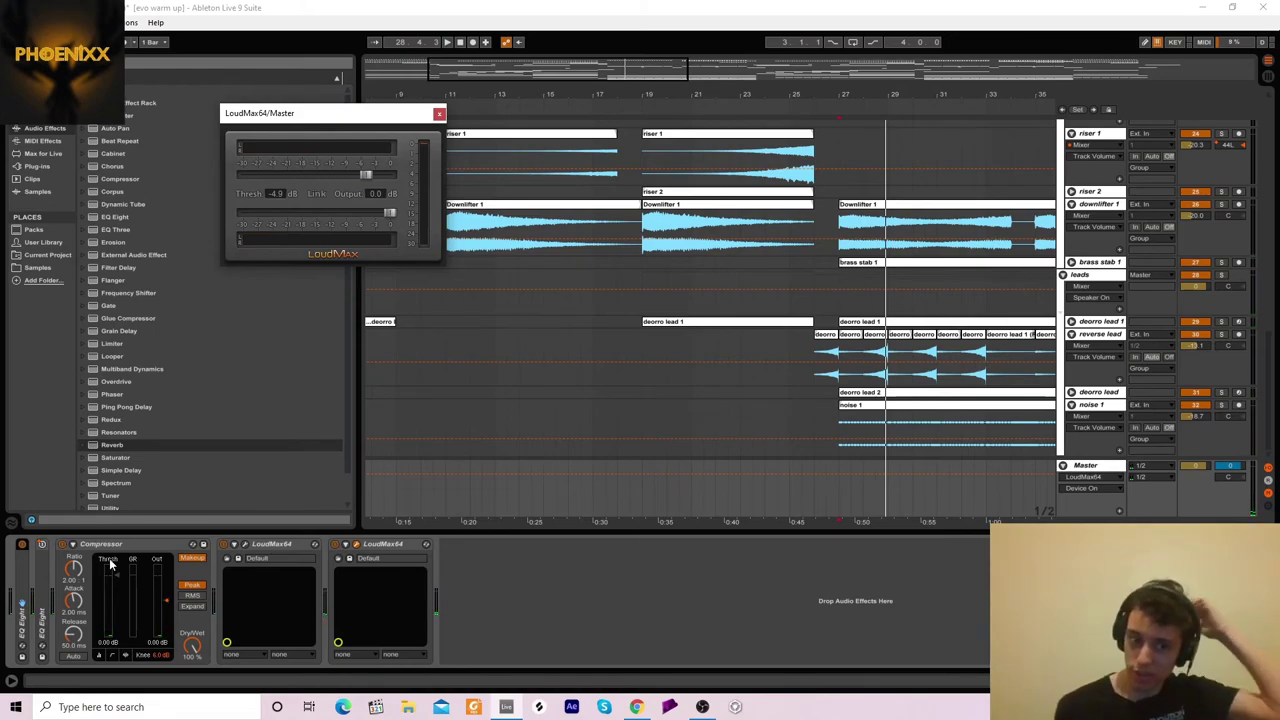
pyautogui.click(439, 113)
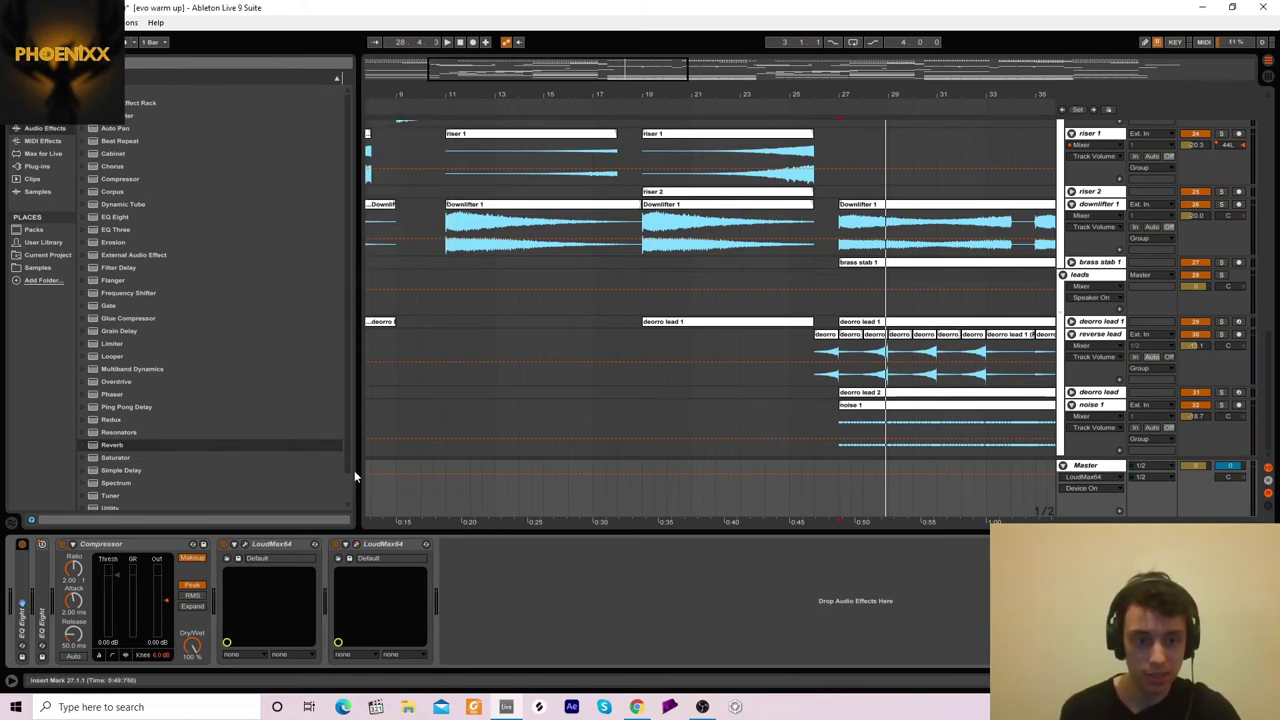
# Step: Play from bar 27 and display the Master's Compressor Output Gain automation
pyautogui.press('space')
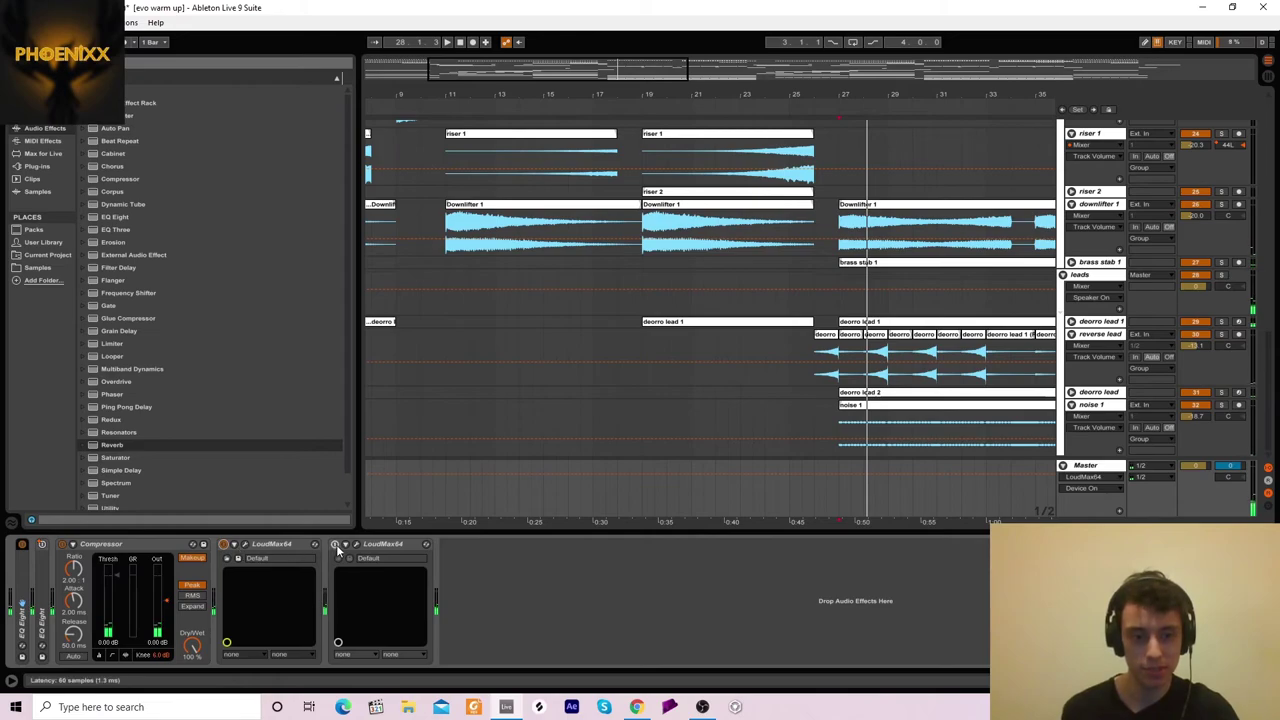
pyautogui.press('space')
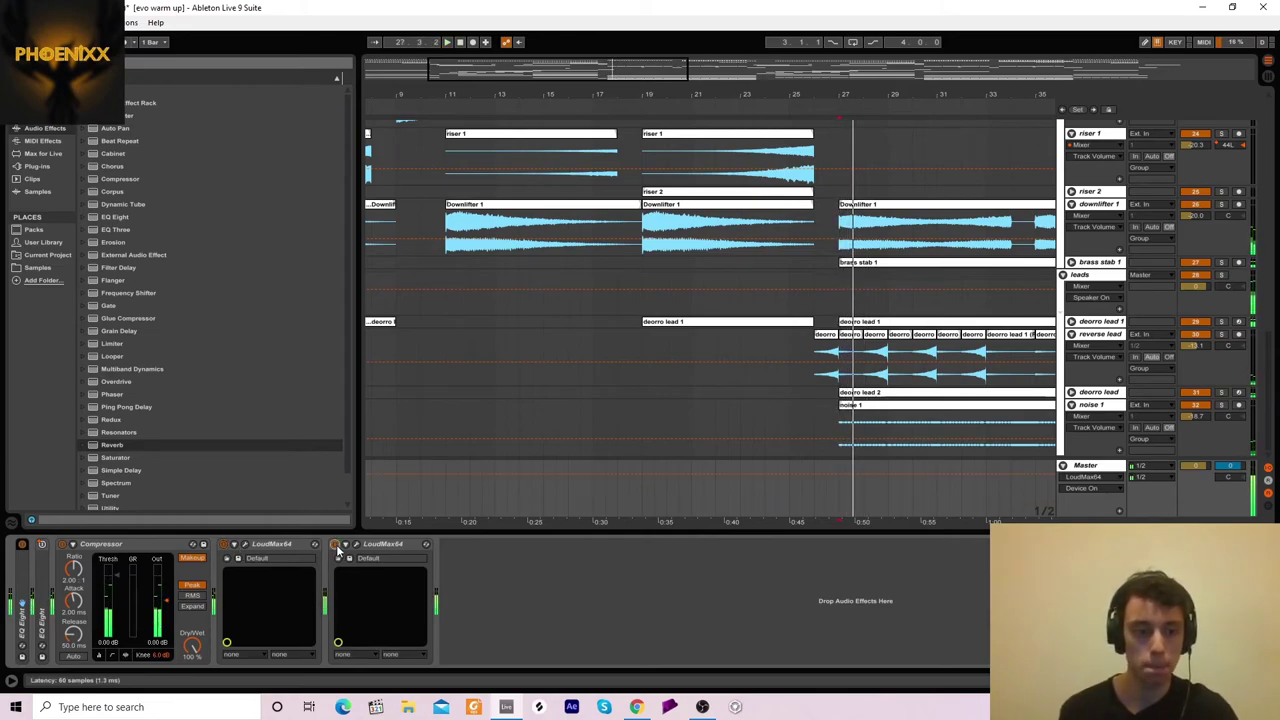
pyautogui.click(157, 607)
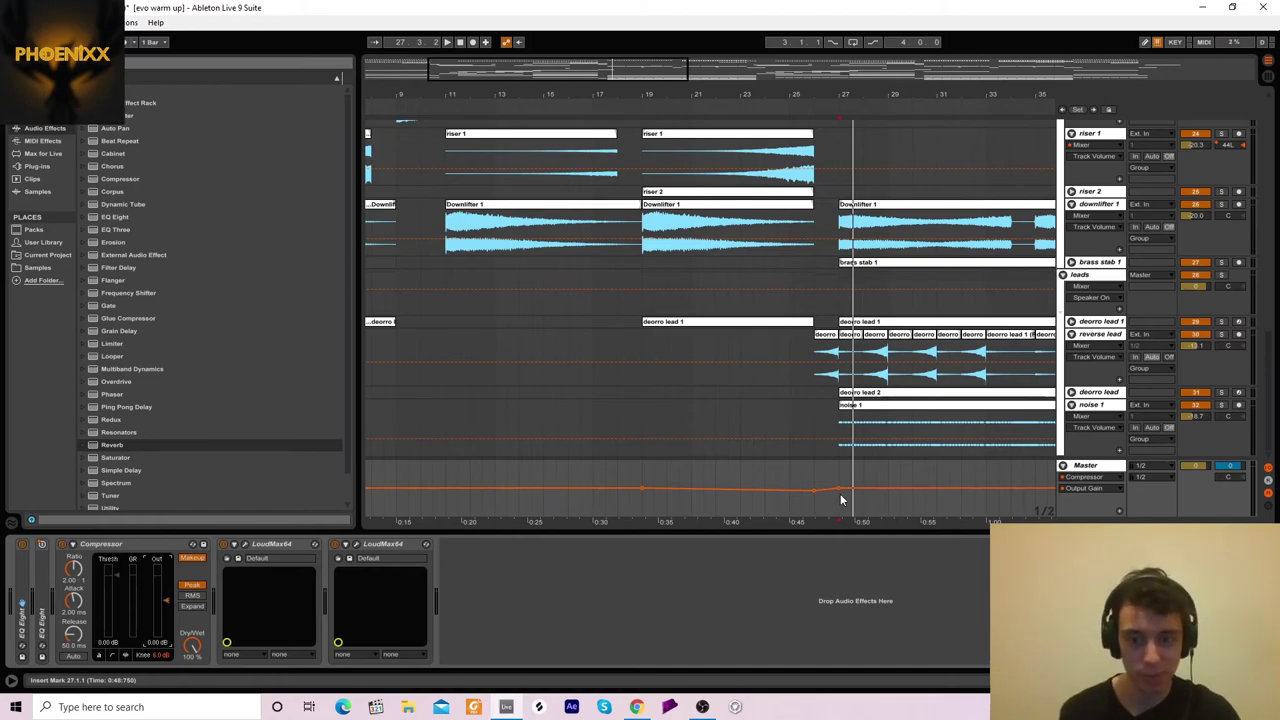
# Step: Expand the two Master EQ Eights, play from bars 24 and 25, then hide the device area
pyautogui.doubleClick(44, 604)
pyautogui.click(640, 474)
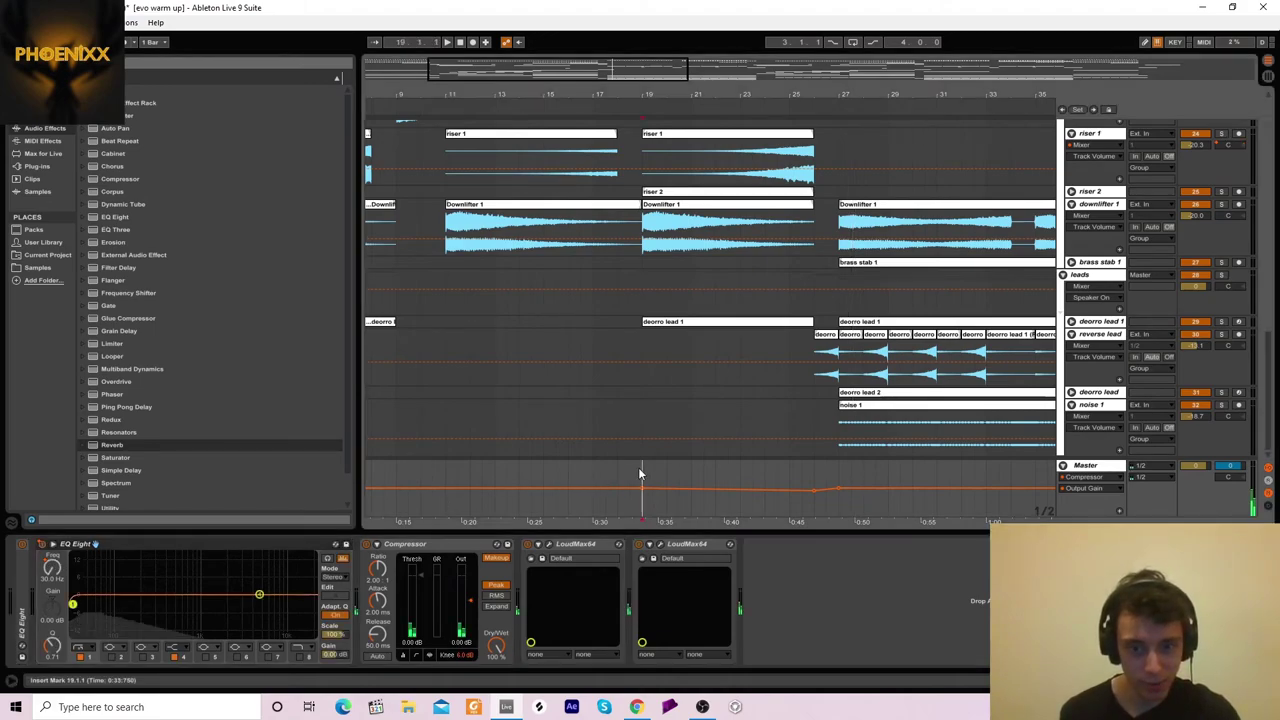
pyautogui.click(765, 477)
pyautogui.press('space')
pyautogui.click(789, 477)
pyautogui.press('space')
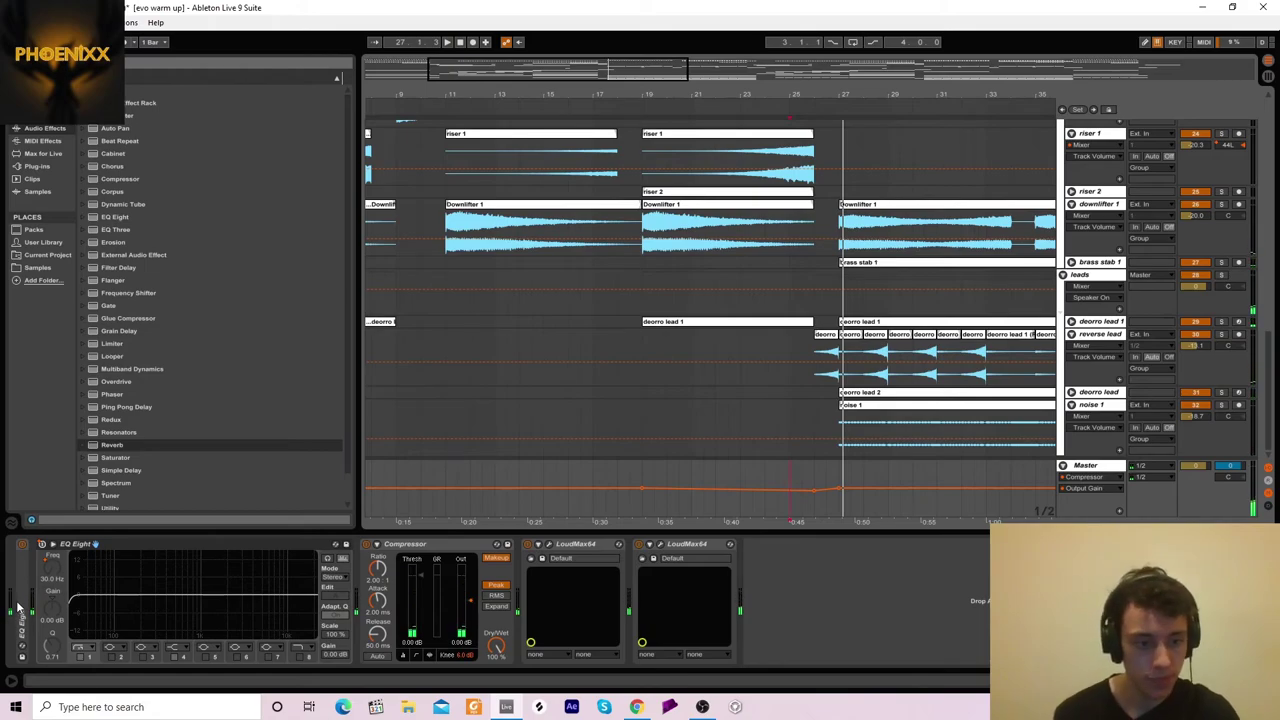
pyautogui.hotkey('ctrl', 'v')
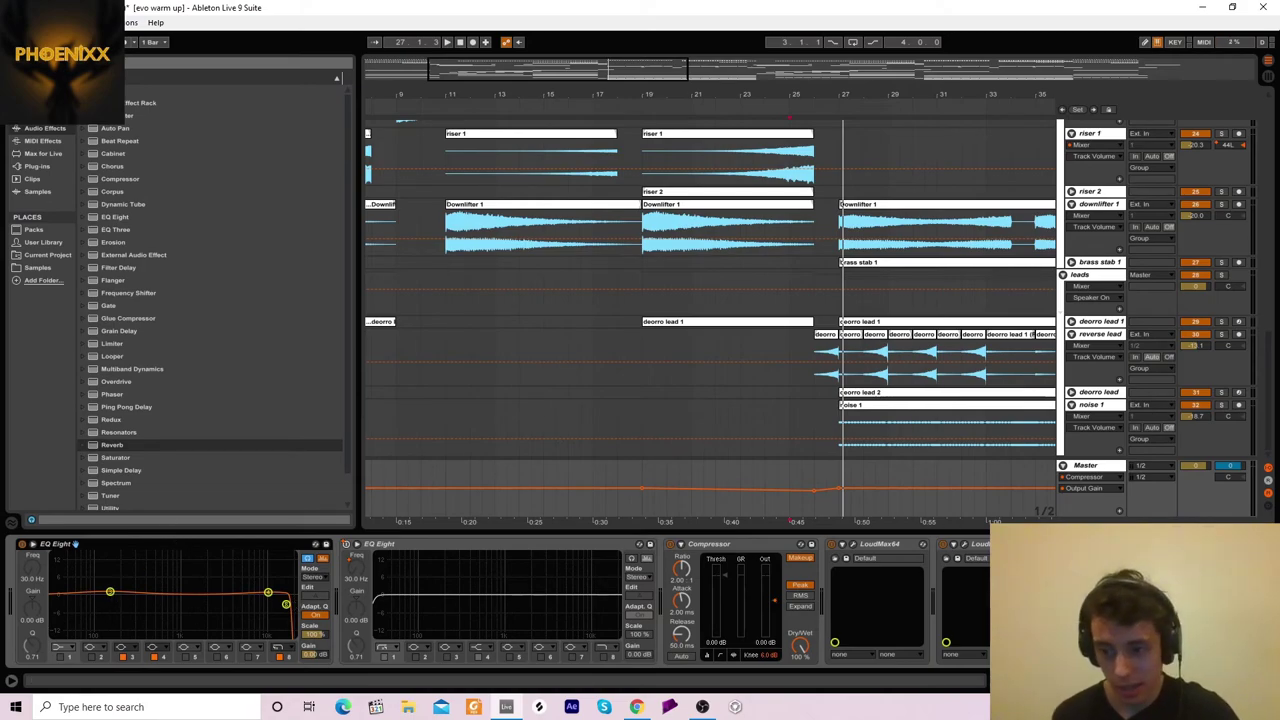
pyautogui.hotkey('ctrl', 'alt', 'l')
# Step: Zoom out and fold the leads, riser 1, downlifter 1 and sub drop groups
pyautogui.hscroll(10, 820, 209)
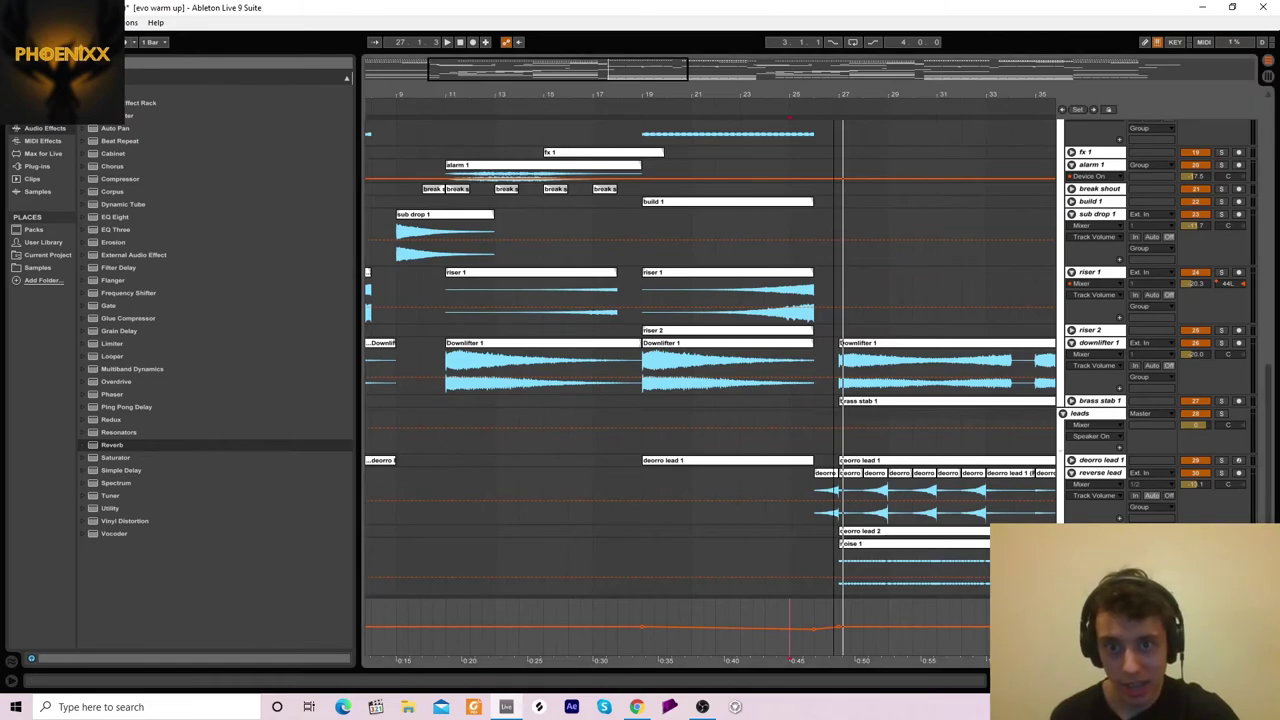
pyautogui.press('-')
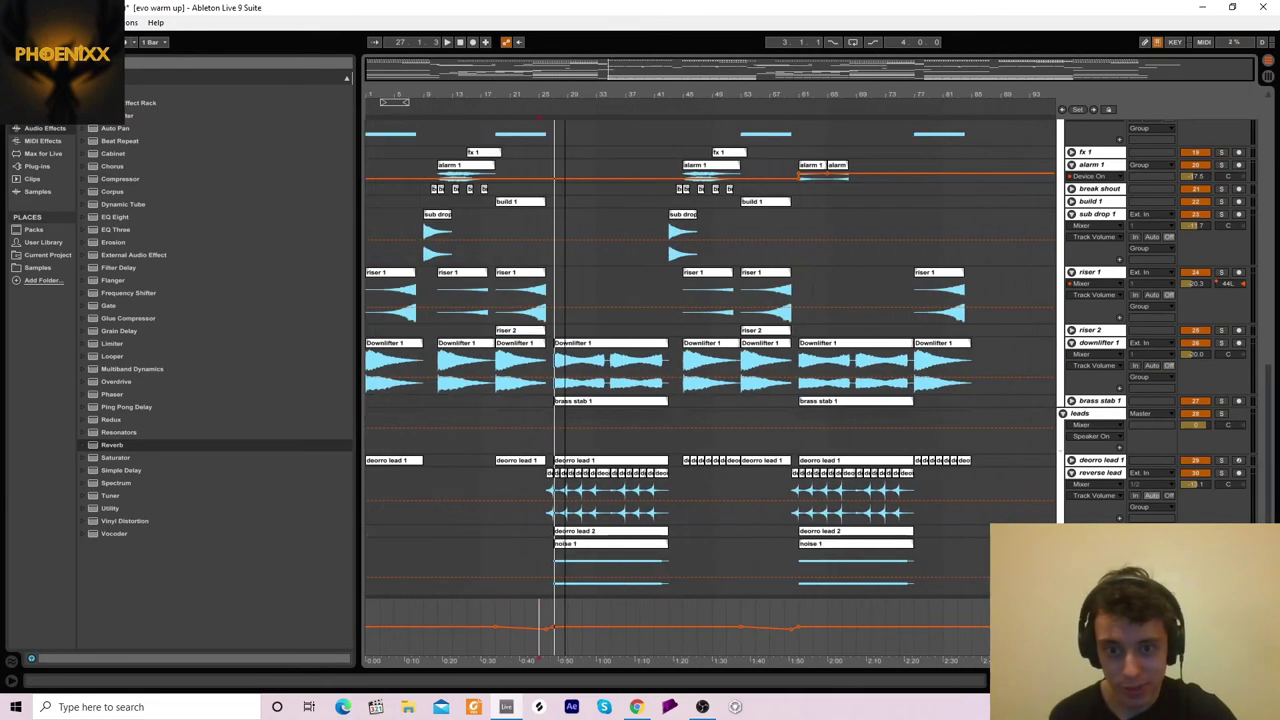
pyautogui.click(1063, 414)
pyautogui.click(1071, 273)
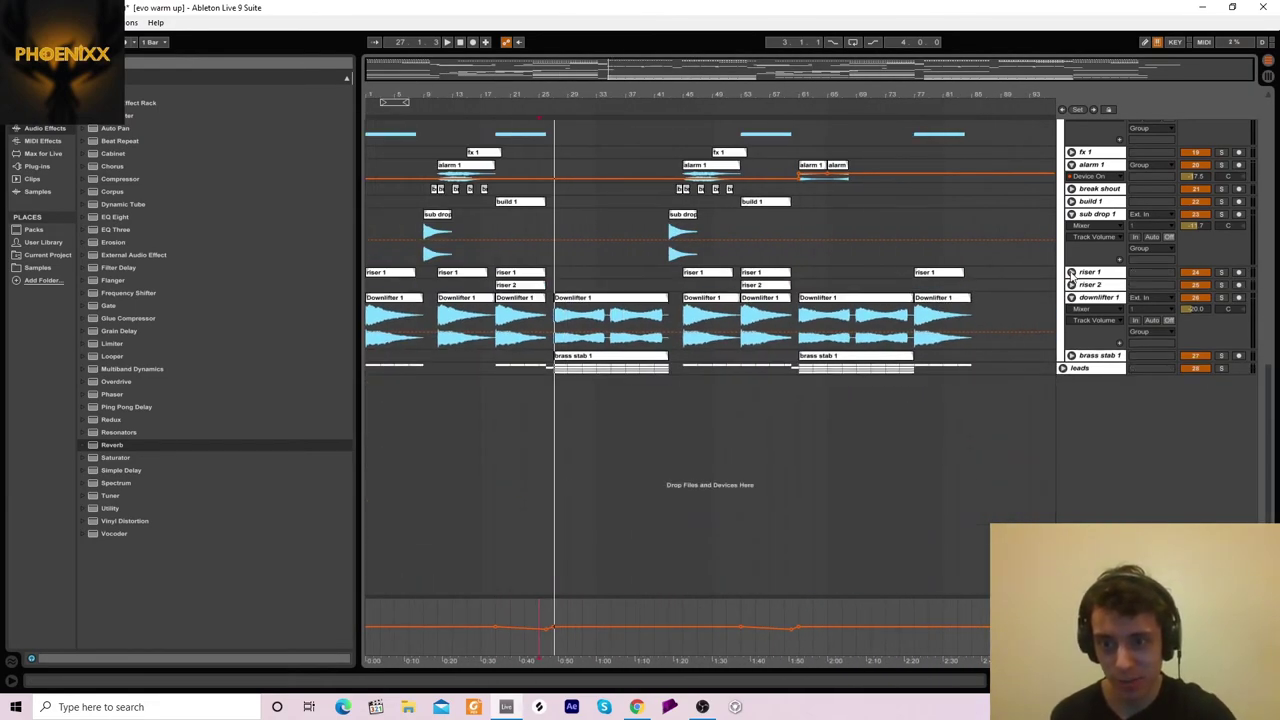
pyautogui.click(1071, 298)
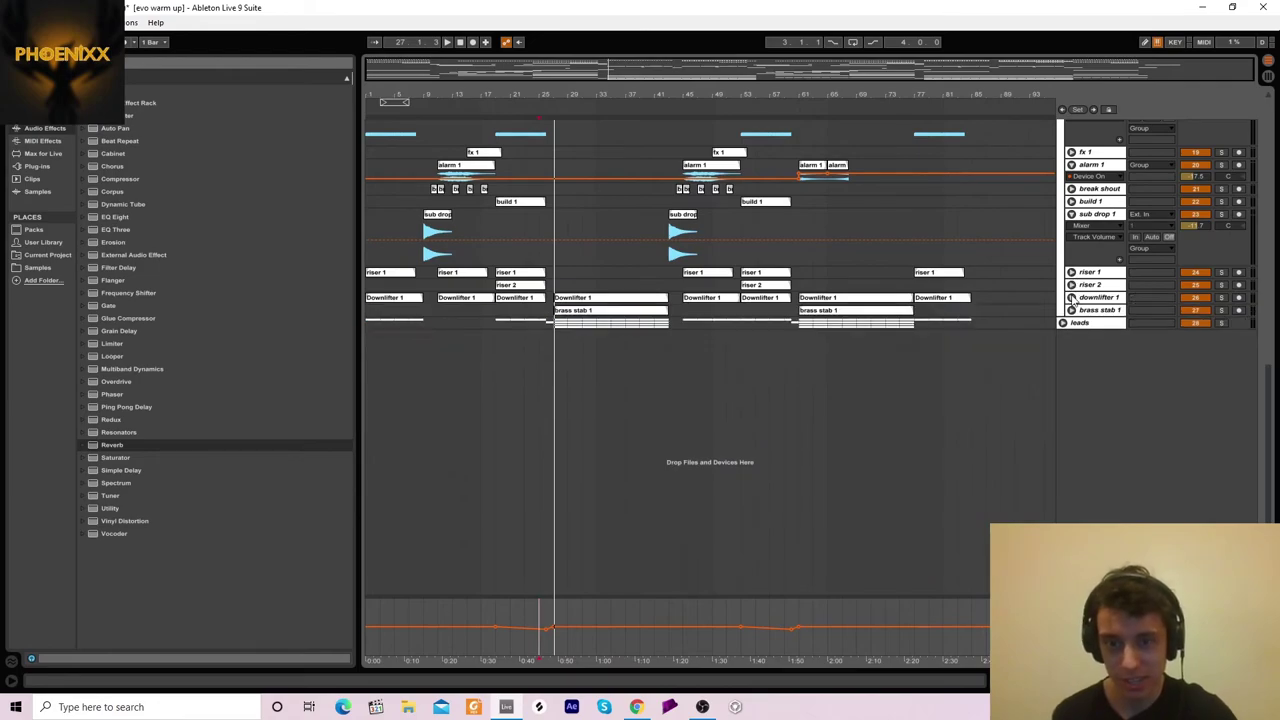
pyautogui.click(1071, 214)
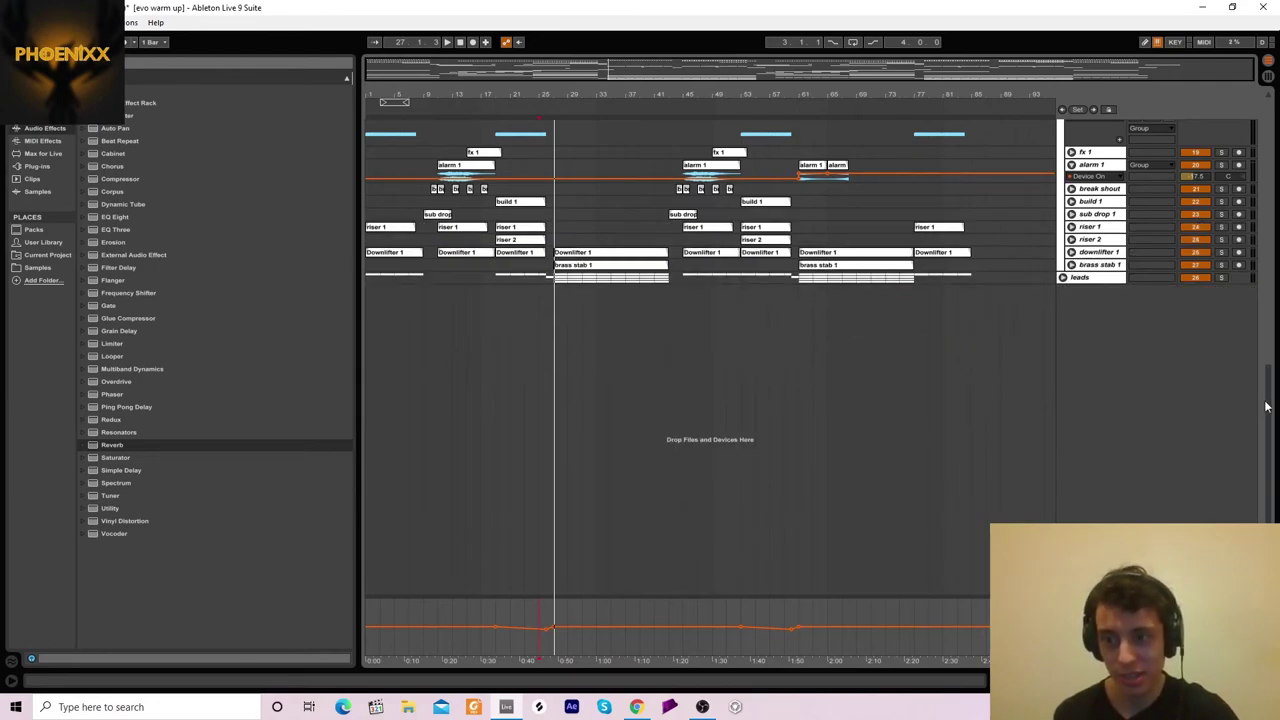
# Step: Collapse the drums group and unfold the brass stab 1 track
pyautogui.moveTo(1265, 407); pyautogui.dragTo(1272, 96)
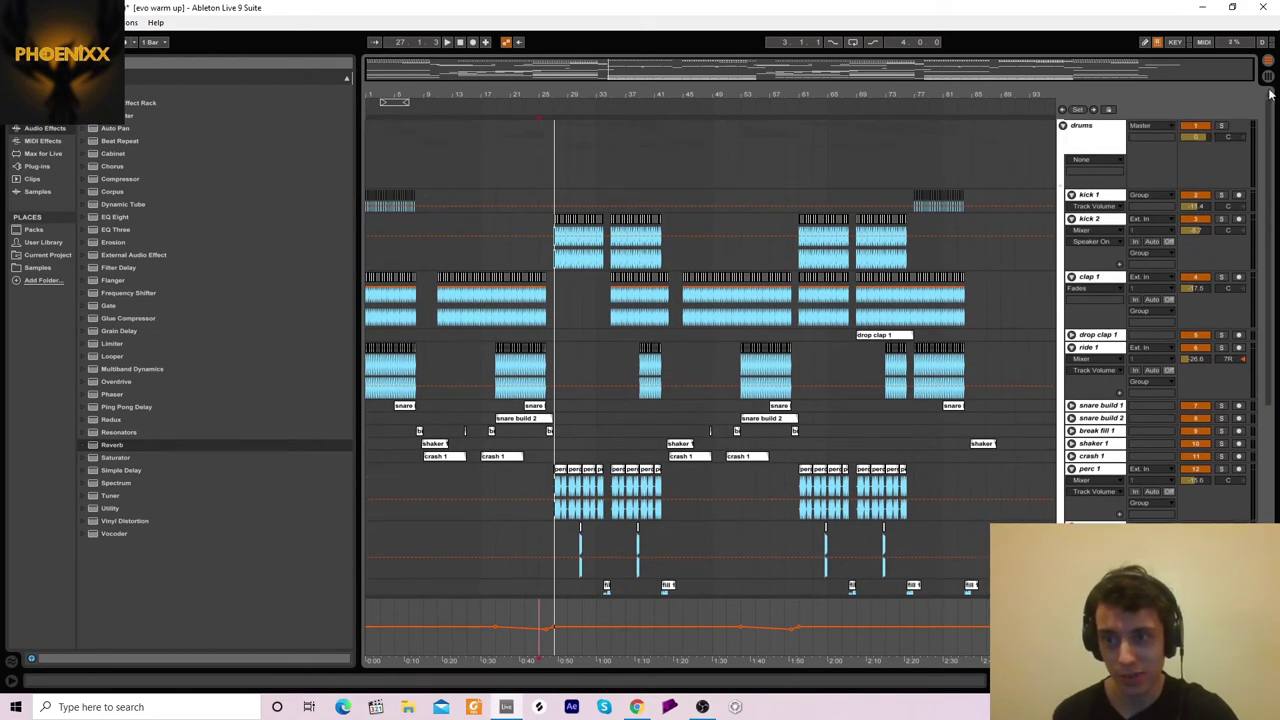
pyautogui.click(1063, 127)
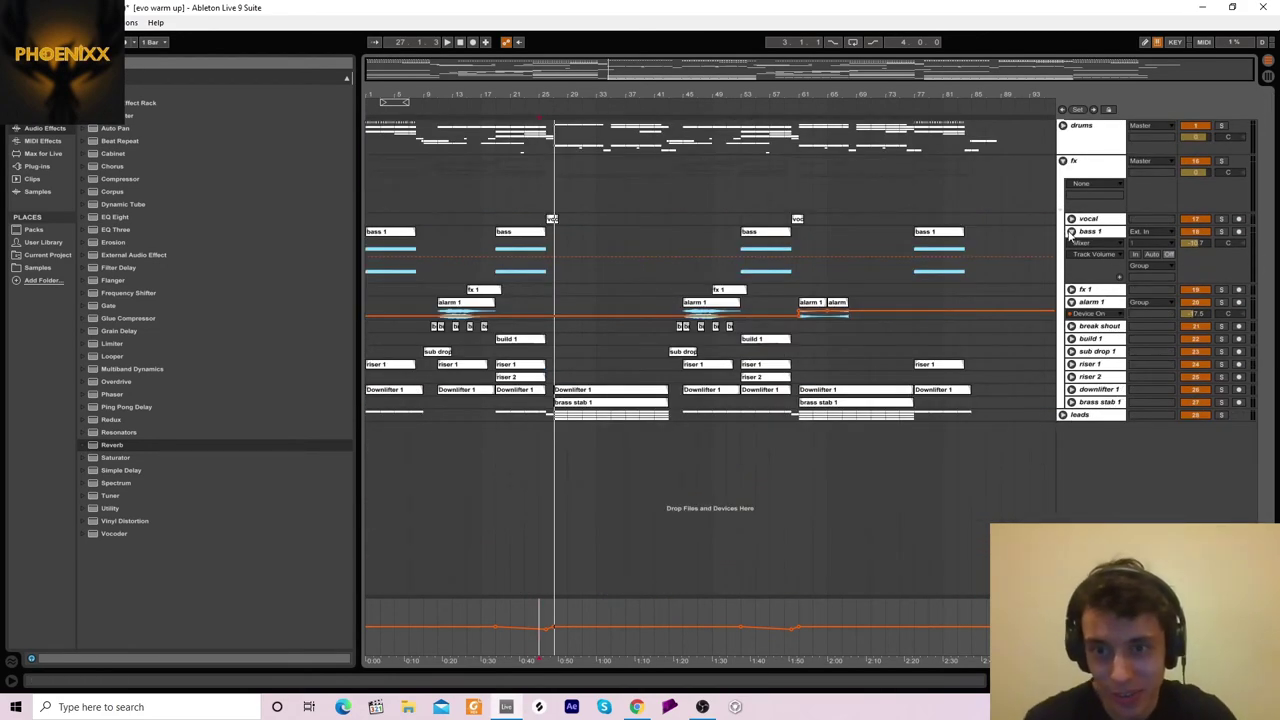
pyautogui.click(805, 404)
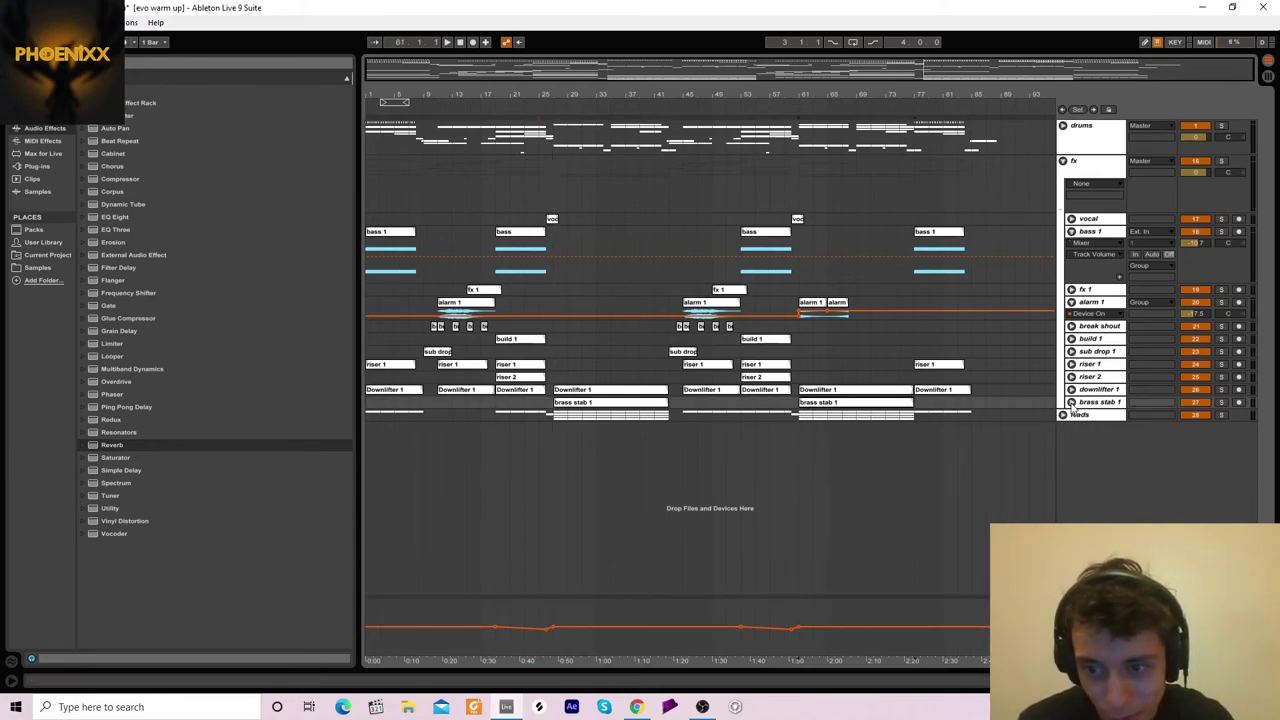
pyautogui.click(1071, 402)
# Step: Solo brass stab 1 and play its clip from bar 61
pyautogui.click(1220, 402)
pyautogui.click(873, 455)
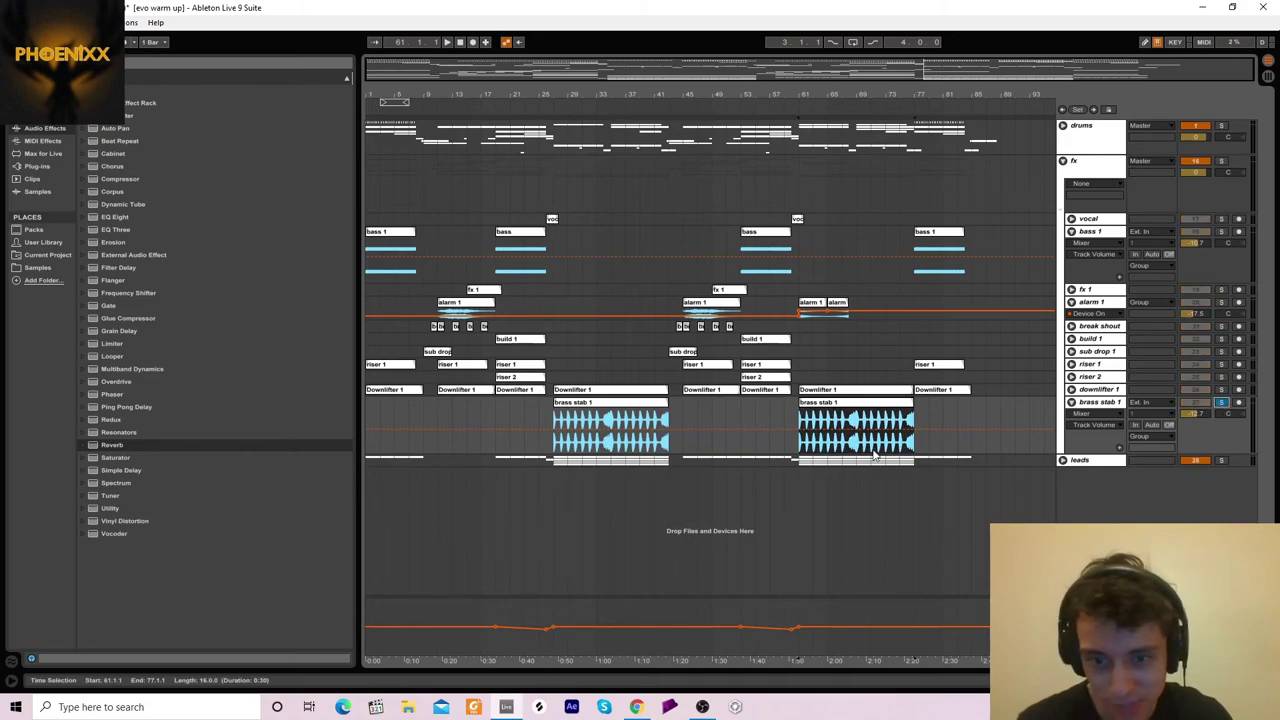
pyautogui.press('space')
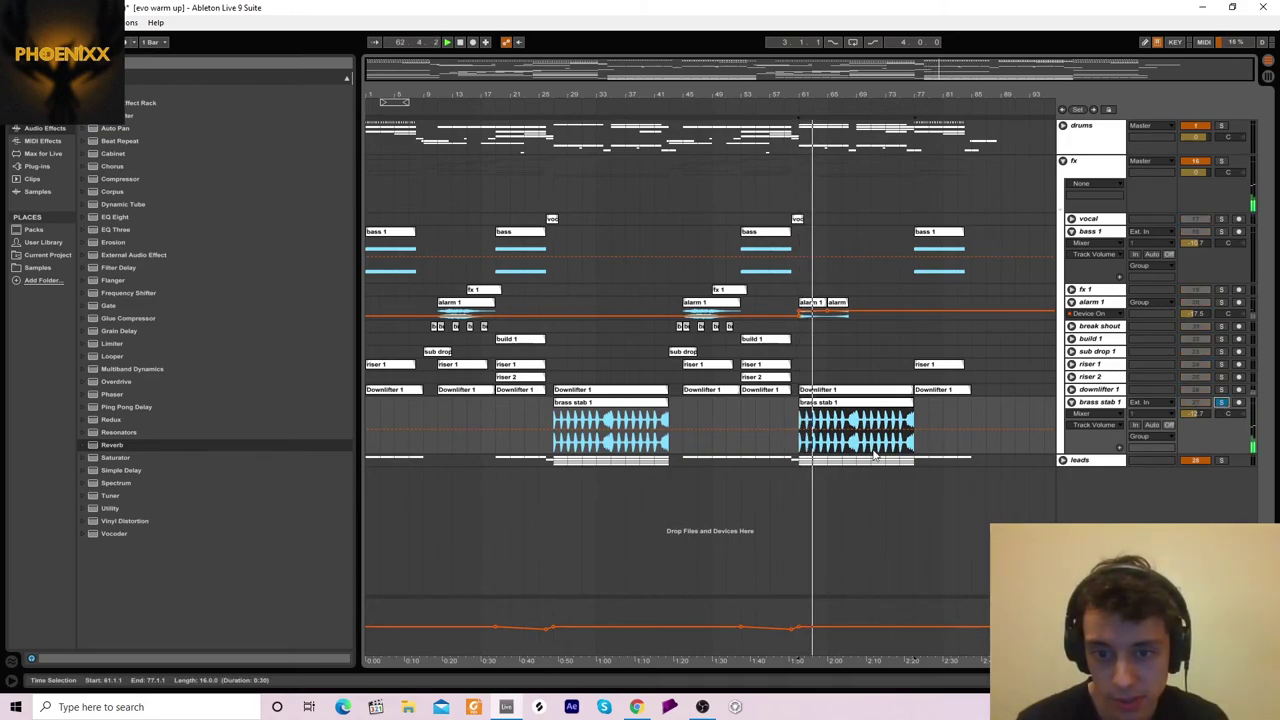
pyautogui.press('space')
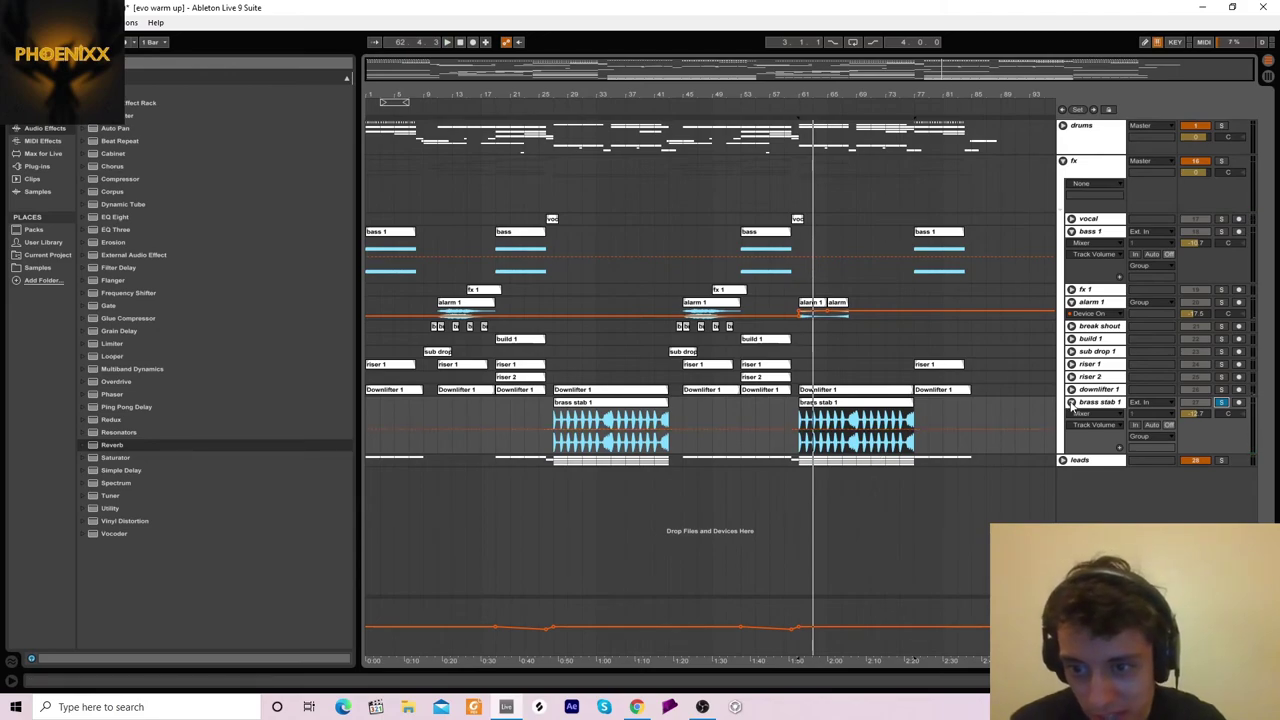
# Step: Fold brass stab 1, then briefly expand and collapse the leads group
pyautogui.click(1071, 402)
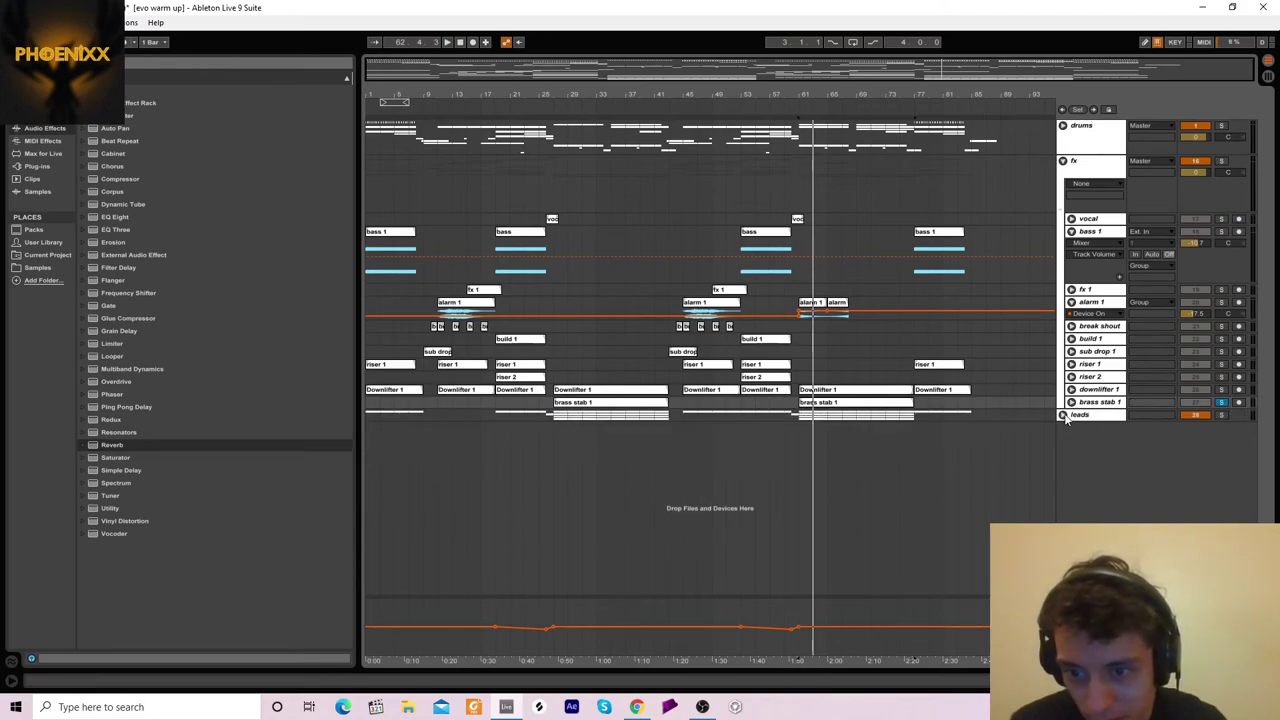
pyautogui.click(1063, 415)
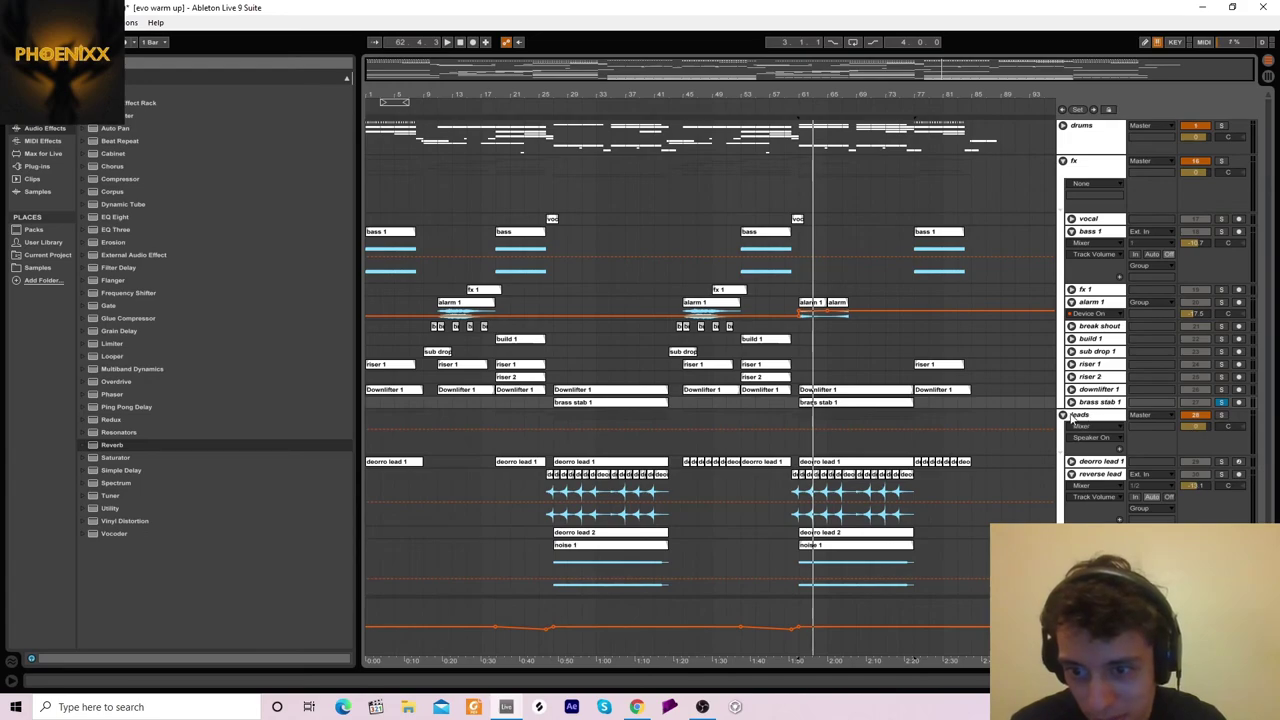
pyautogui.click(1063, 415)
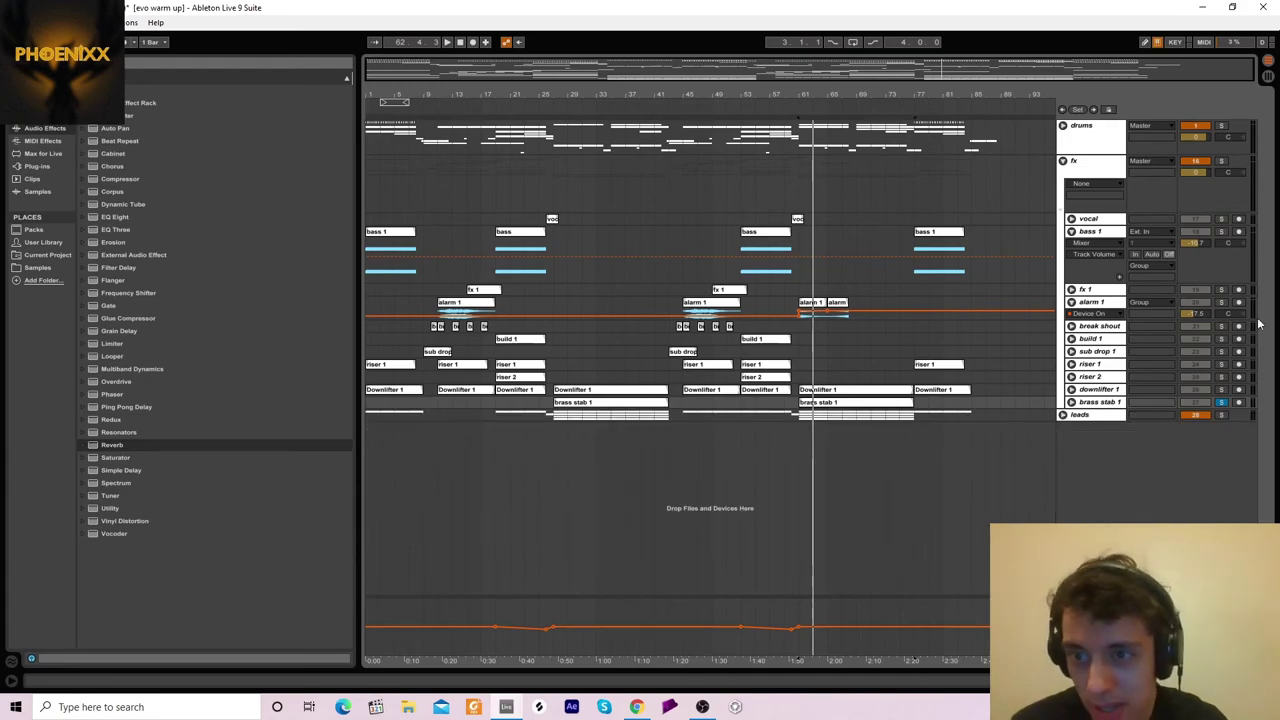
# Step: Expand the drums group and audition the drop clap 1 clip soloed around bar 69
pyautogui.click(1062, 125)
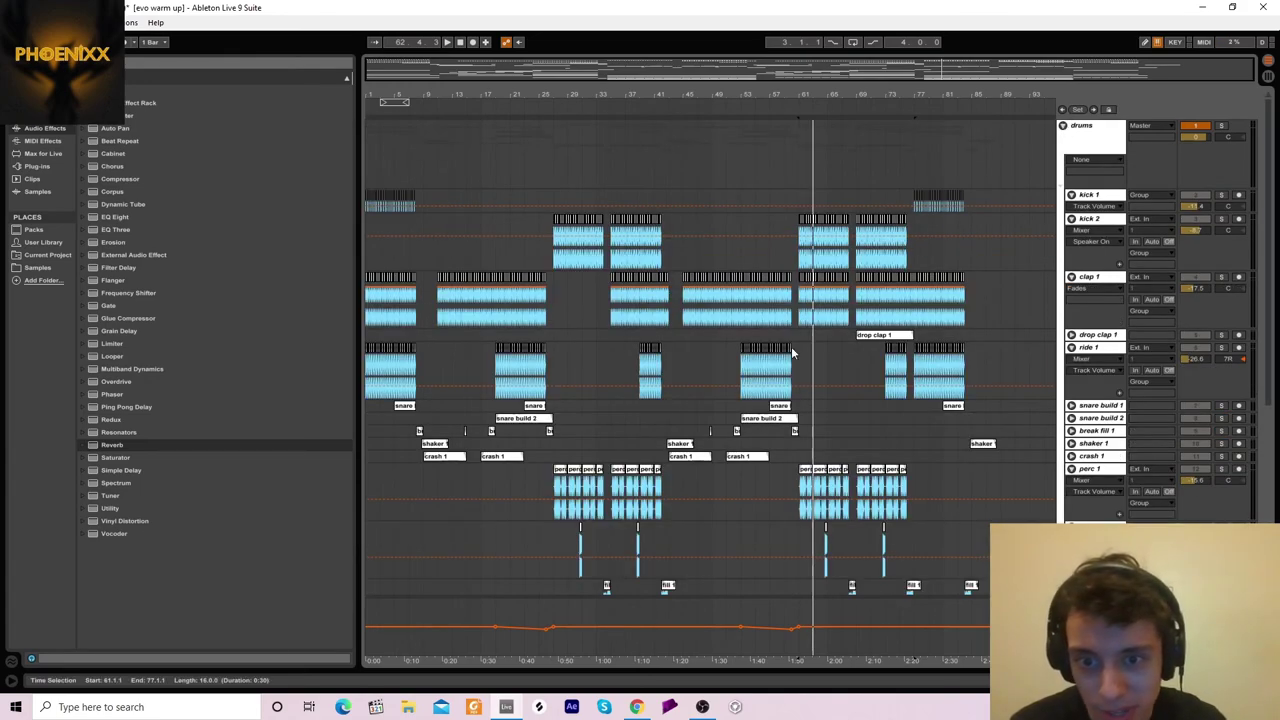
pyautogui.click(866, 338)
pyautogui.click(1071, 335)
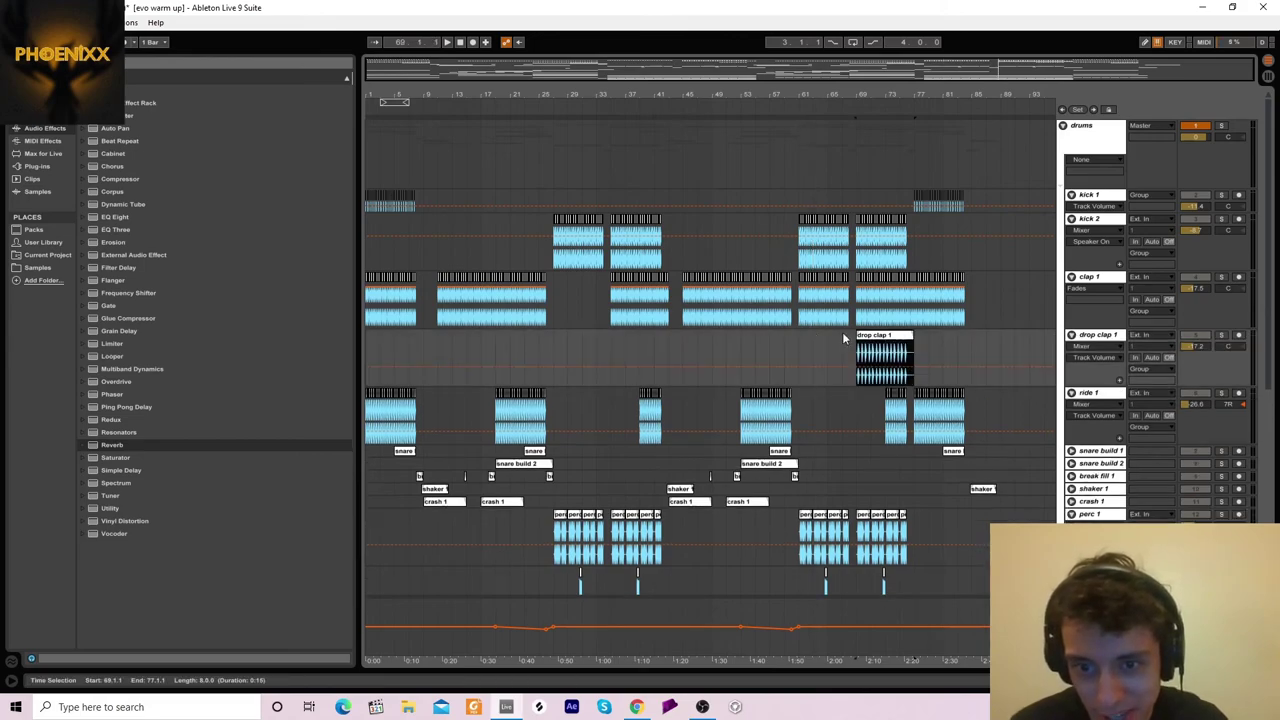
pyautogui.click(1221, 336)
pyautogui.press('space')
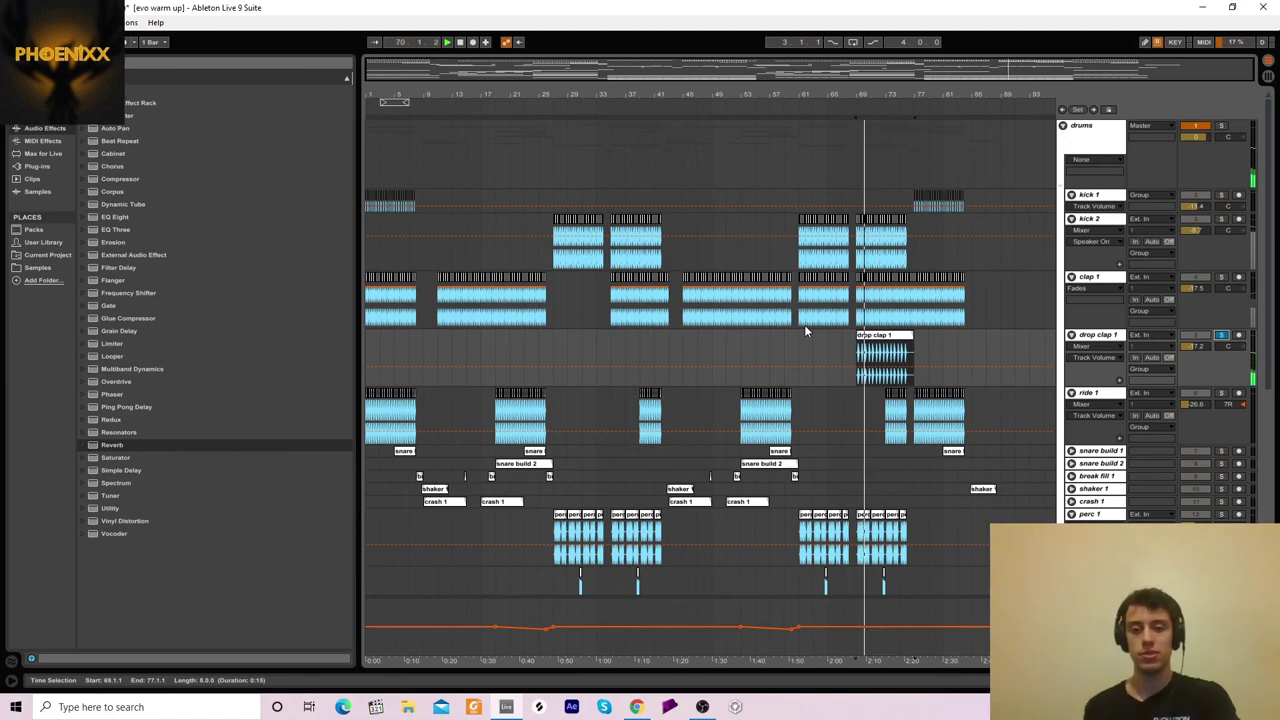
pyautogui.press('space')
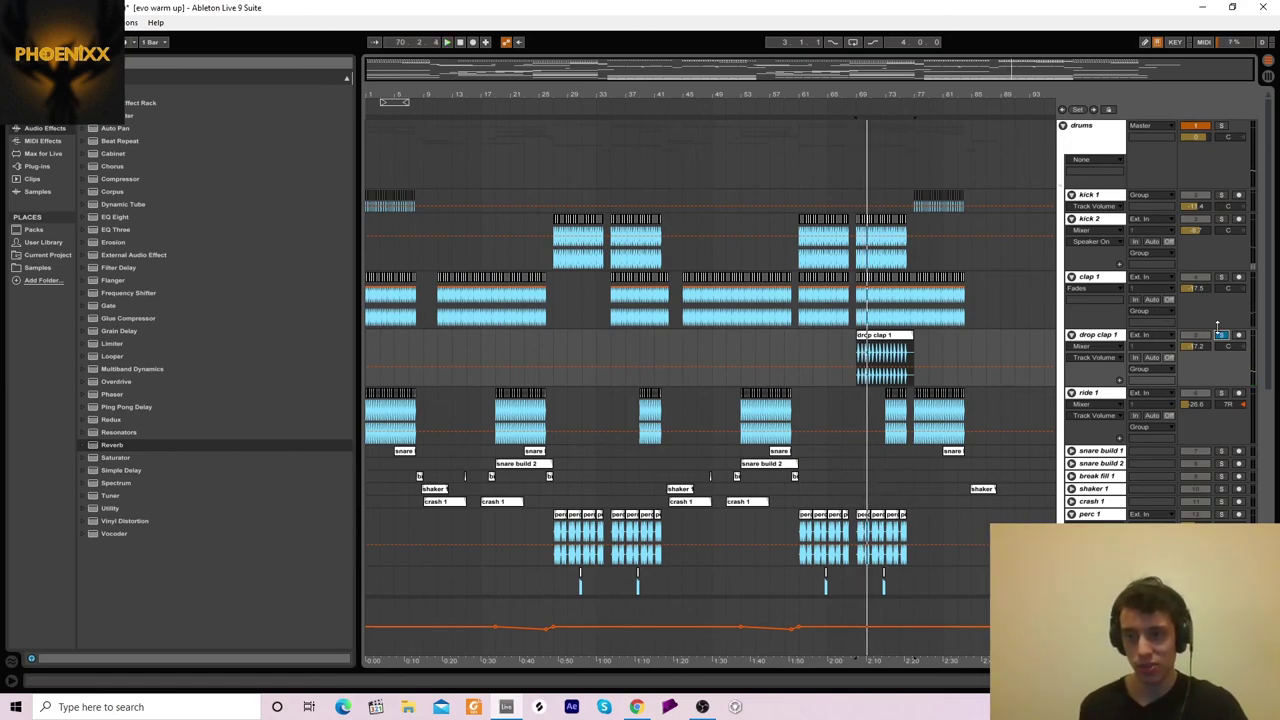
# Step: Unsolo drop clap 1, hear it with the other drums, fold its track, and return to bar 61
pyautogui.click(1222, 337)
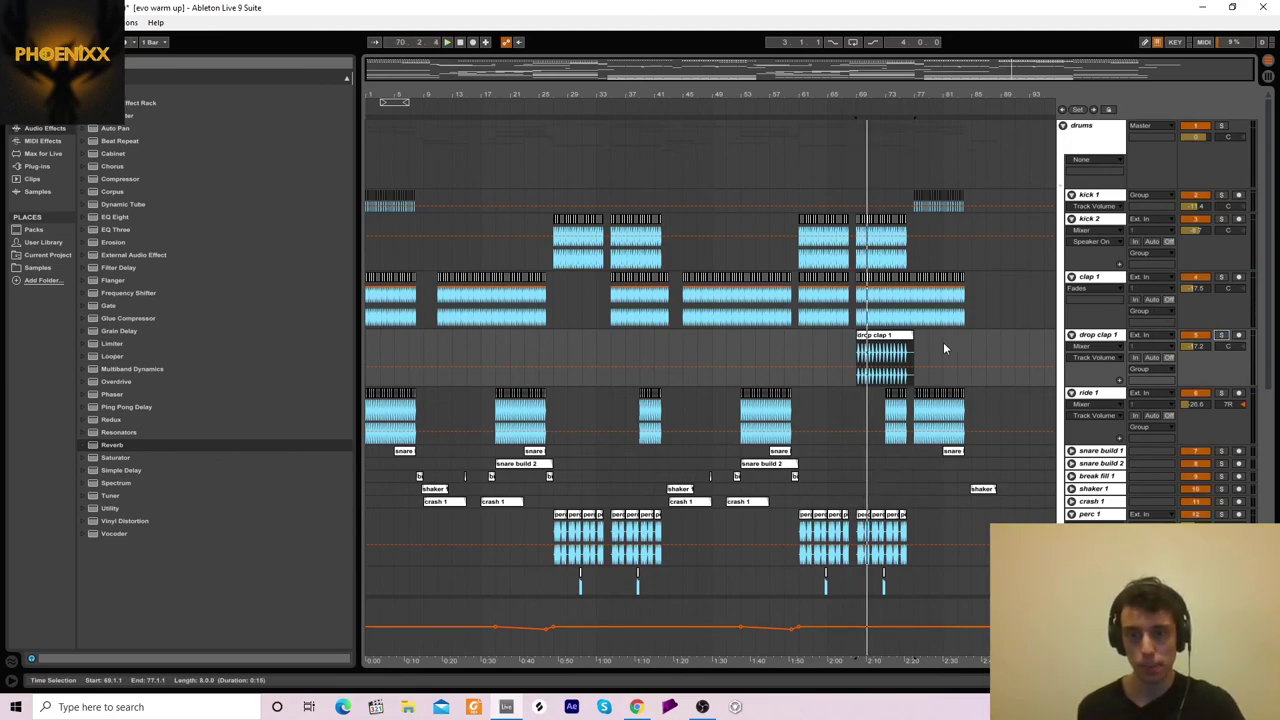
pyautogui.press('space')
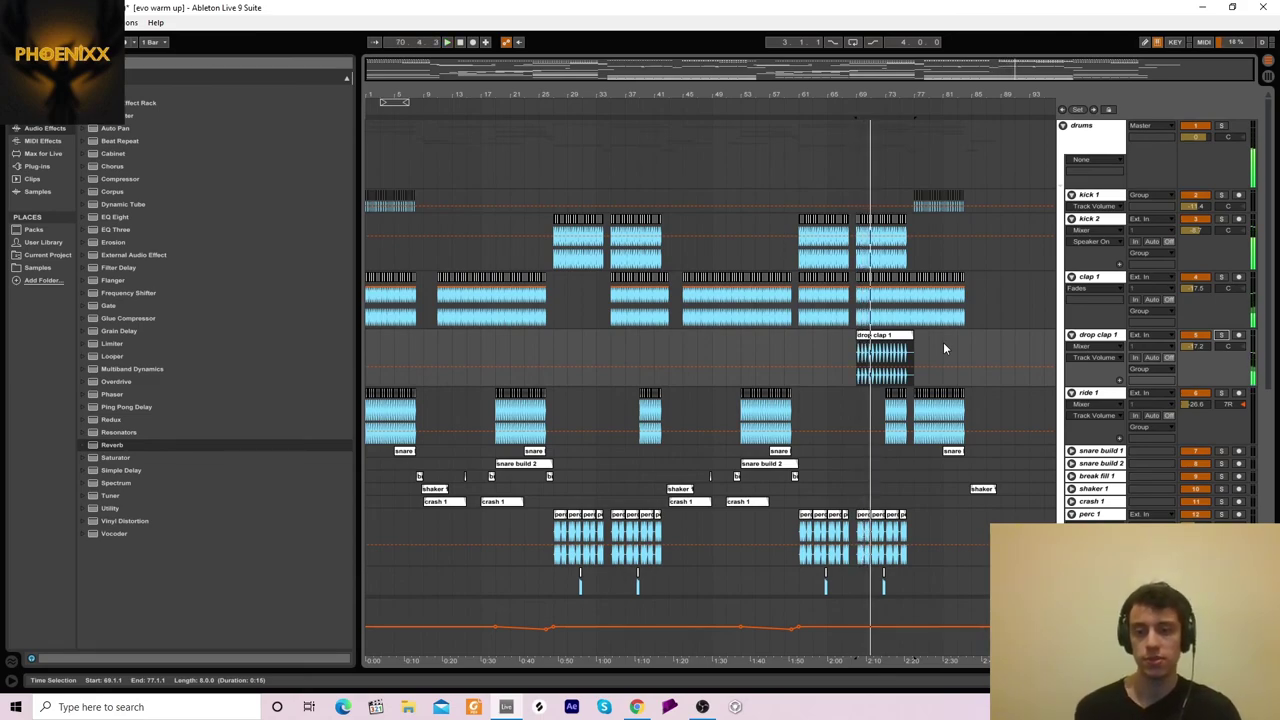
pyautogui.click(1071, 335)
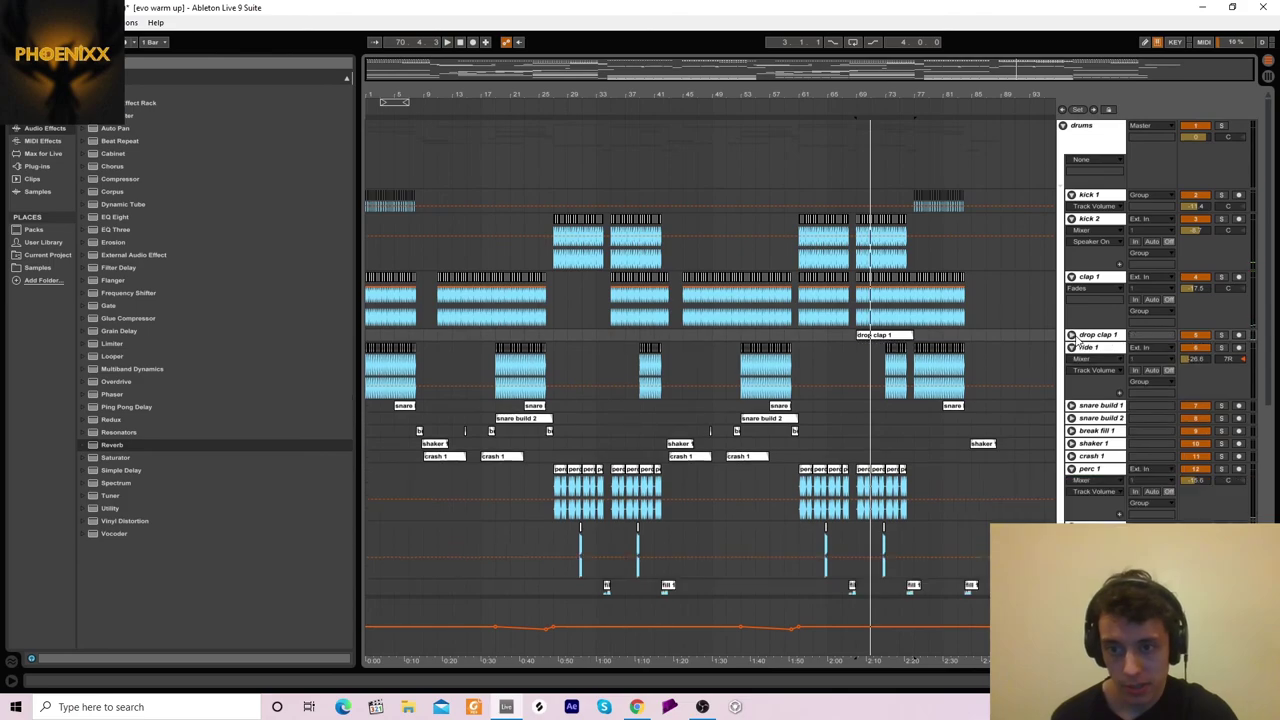
pyautogui.click(798, 335)
# Step: Play the alarm 1 clip from bar 61, then fold the fx group away
pyautogui.scroll(-10, 1265, 275)
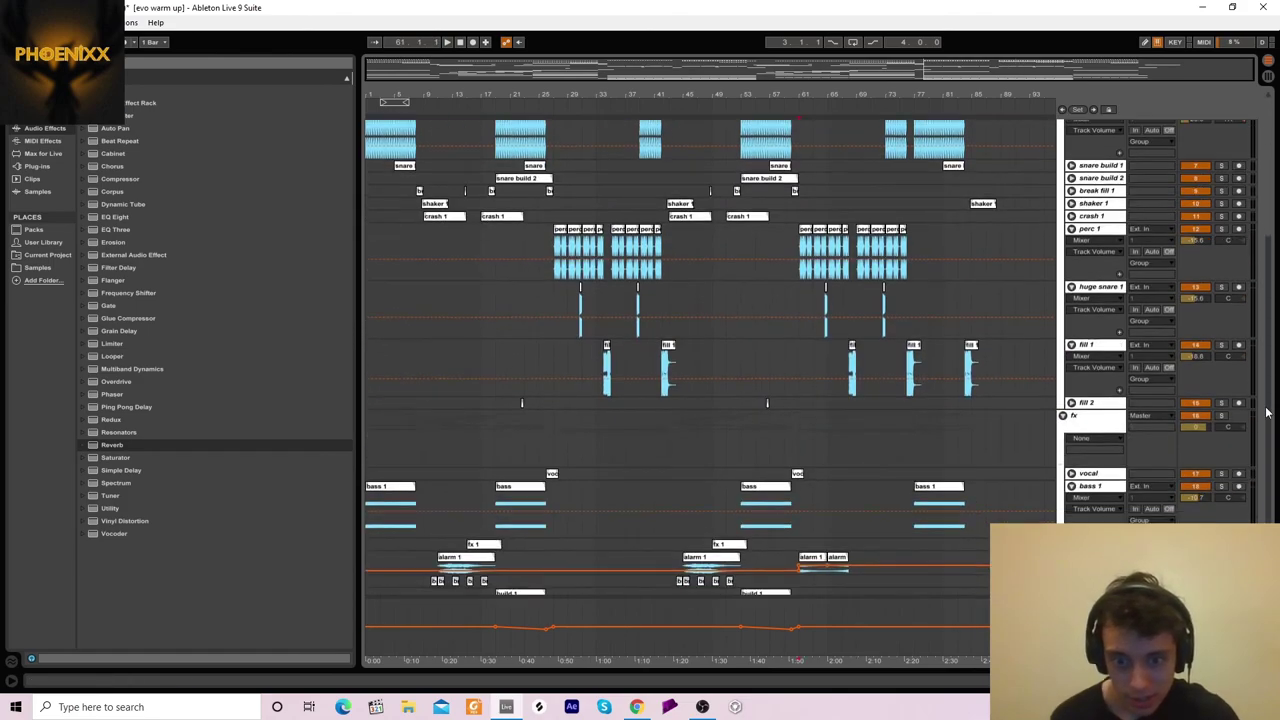
pyautogui.click(816, 479)
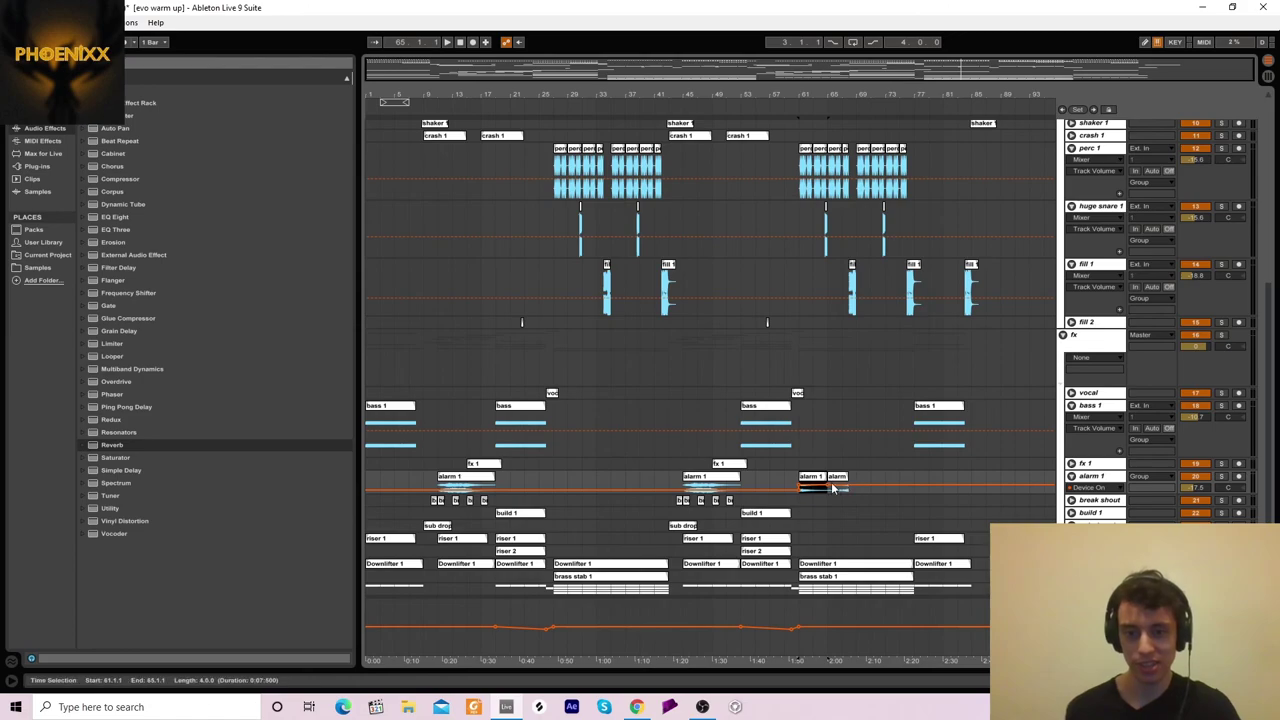
pyautogui.press('space')
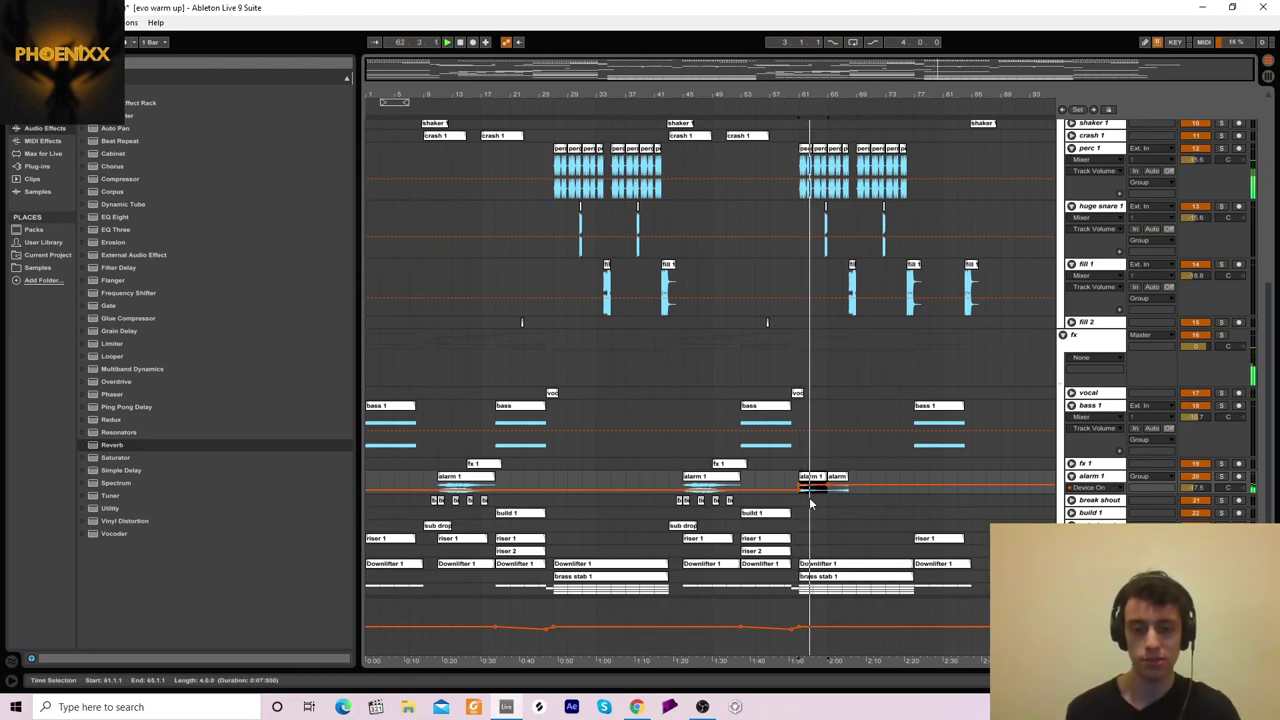
pyautogui.click(1062, 335)
# Step: Fold the fill 1, huge snare 1, perc 1, ride 1, clap 1, kick 2 and kick 1 tracks, then the drums group
pyautogui.click(1071, 264)
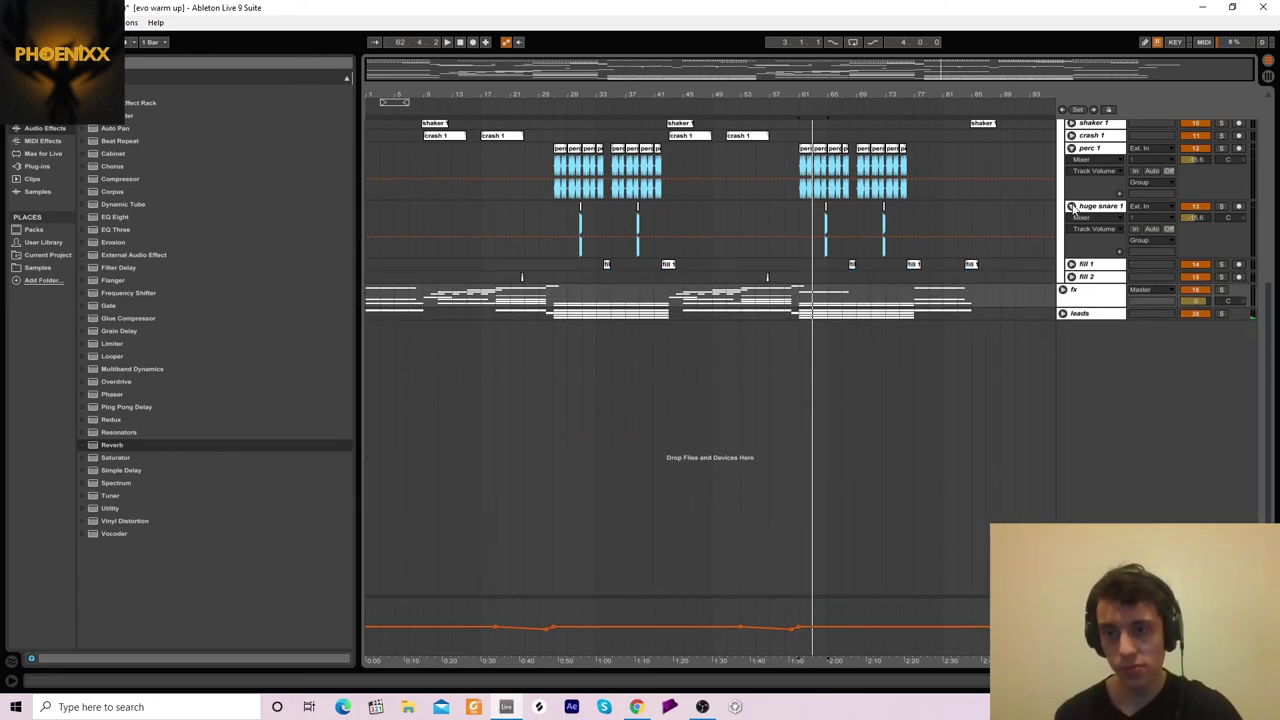
pyautogui.click(1071, 206)
pyautogui.click(1071, 148)
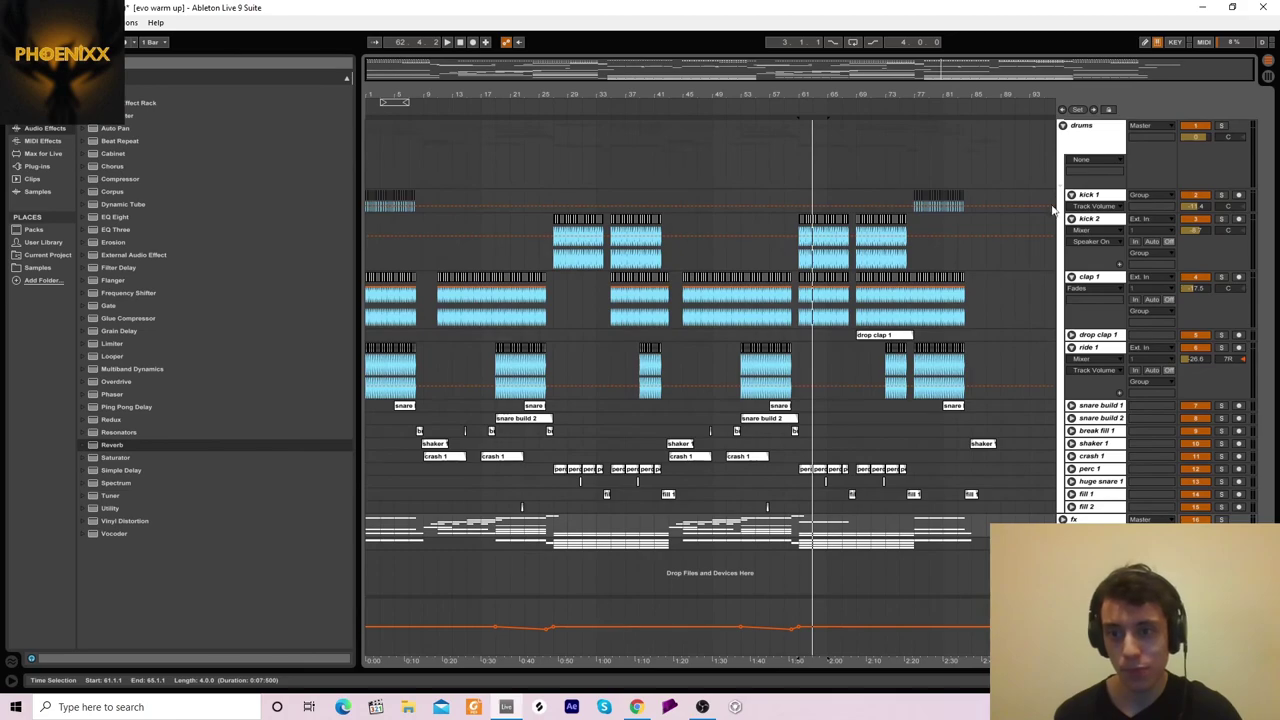
pyautogui.click(1071, 347)
pyautogui.click(1071, 276)
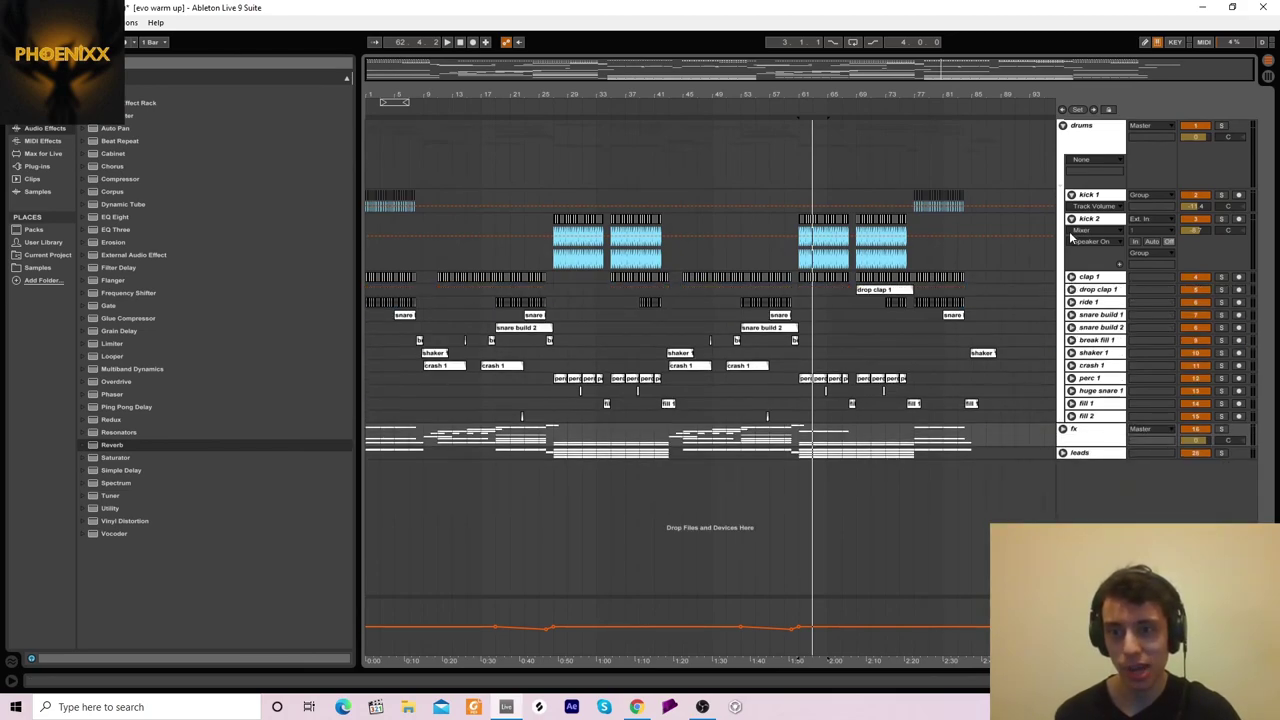
pyautogui.click(1071, 218)
pyautogui.click(1071, 194)
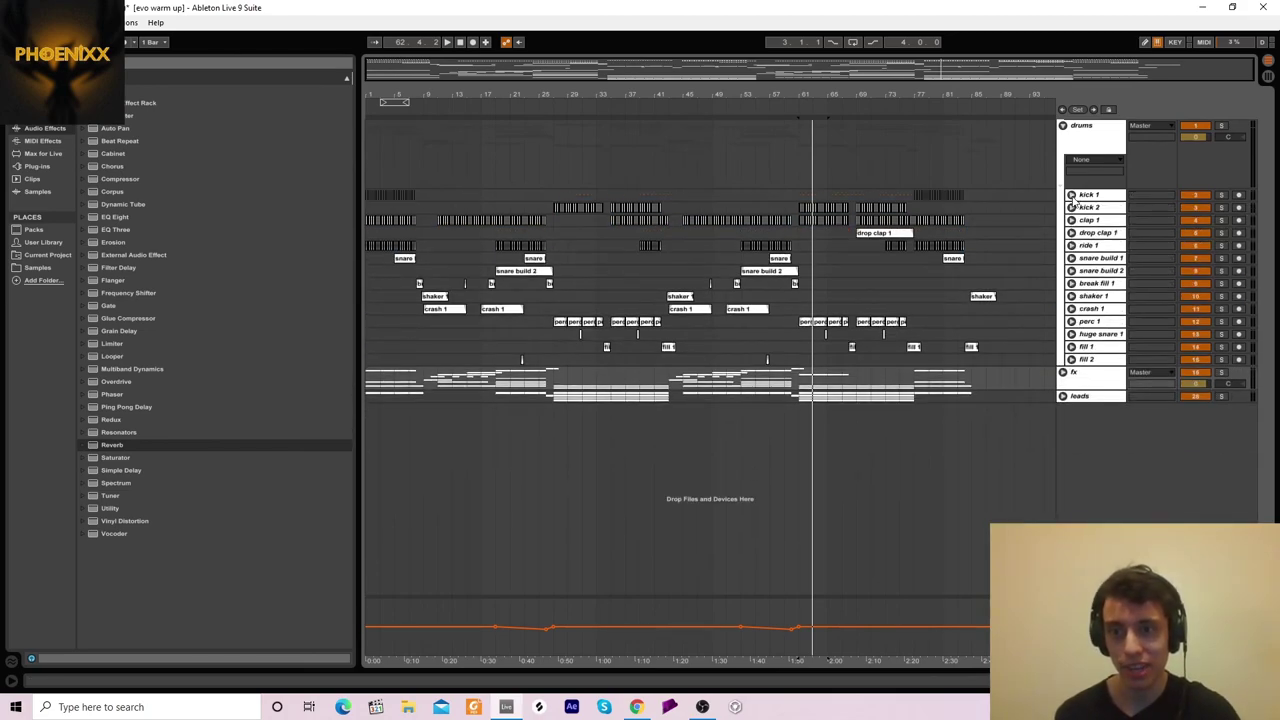
pyautogui.click(1062, 125)
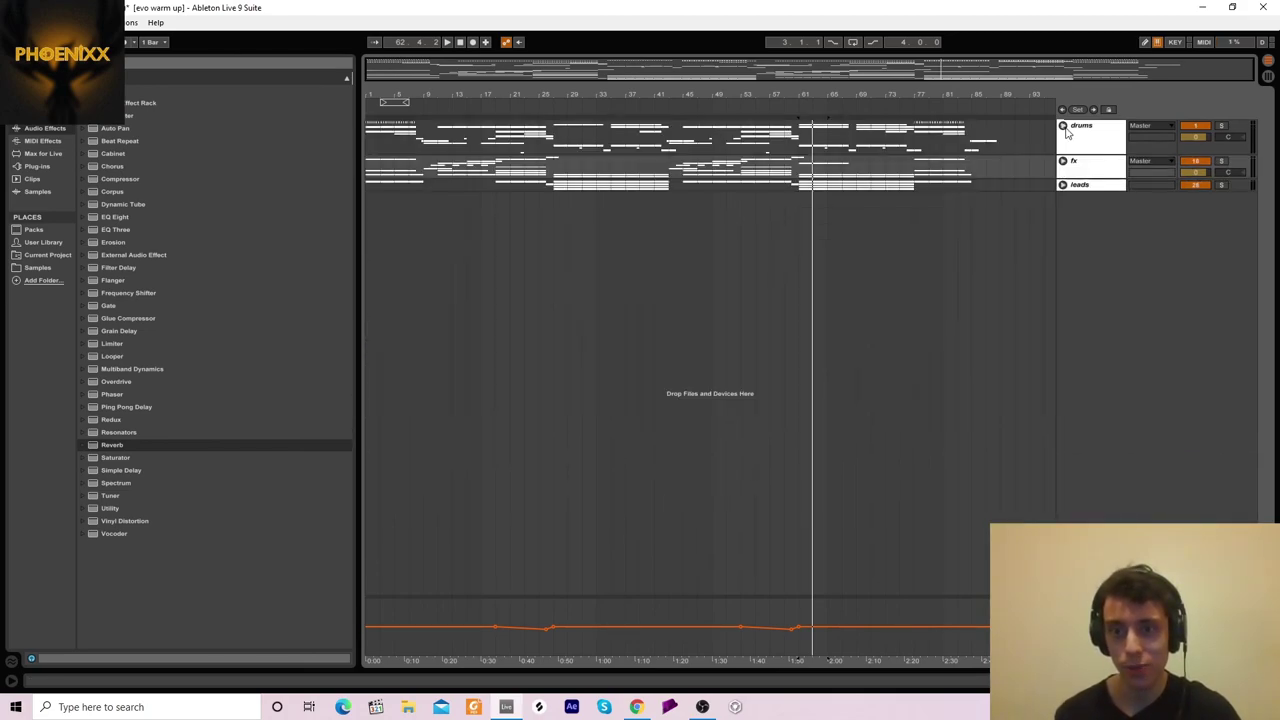
pyautogui.click(892, 93)
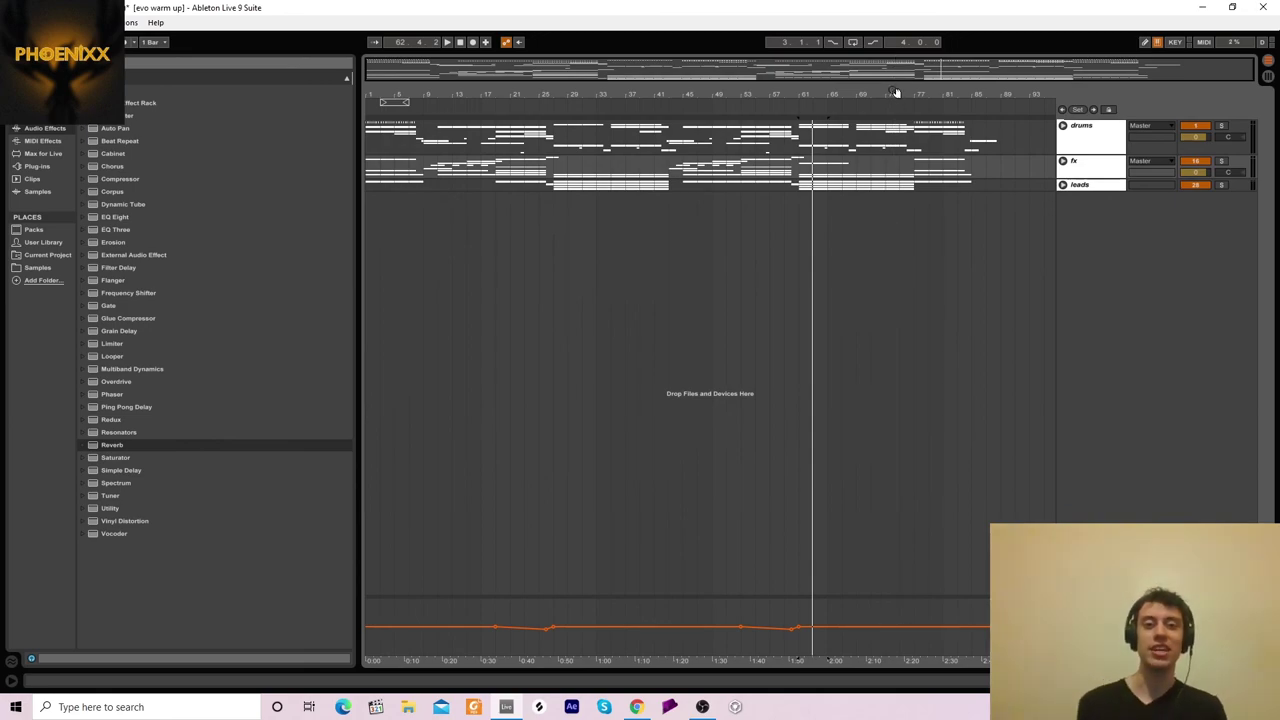